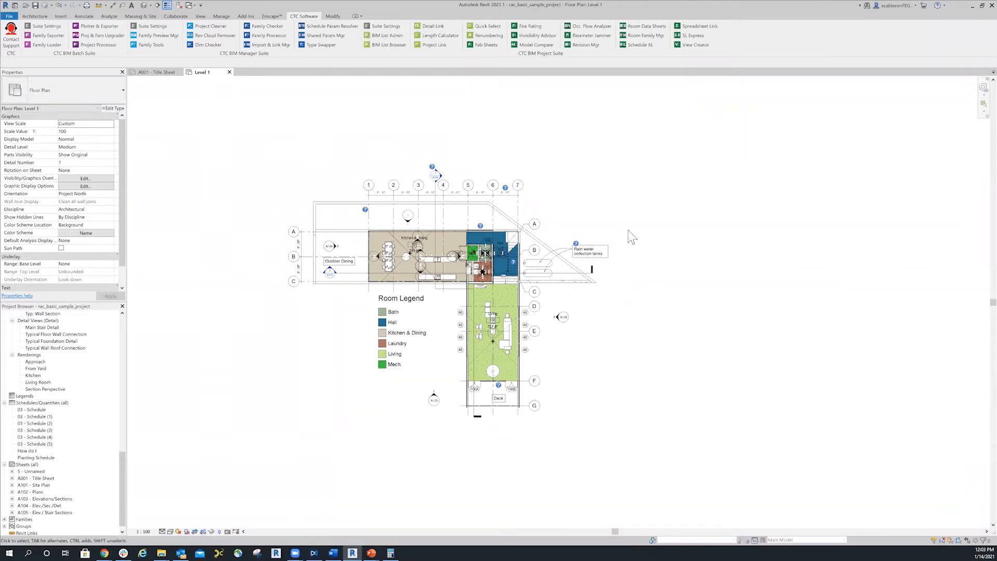
pyautogui.moveTo(608, 172); pyautogui.dragTo(626, 198, button='middle')
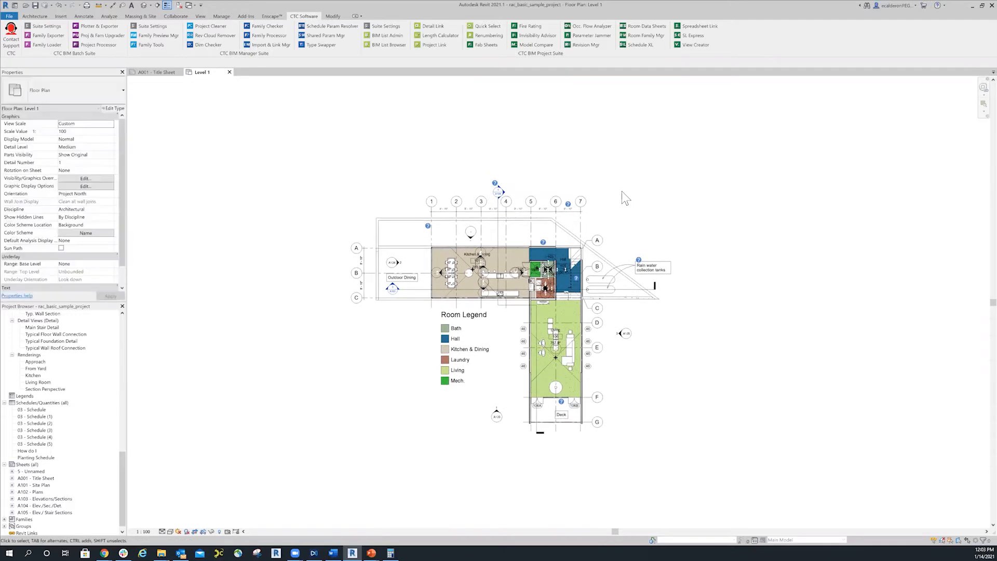
pyautogui.click(33, 16)
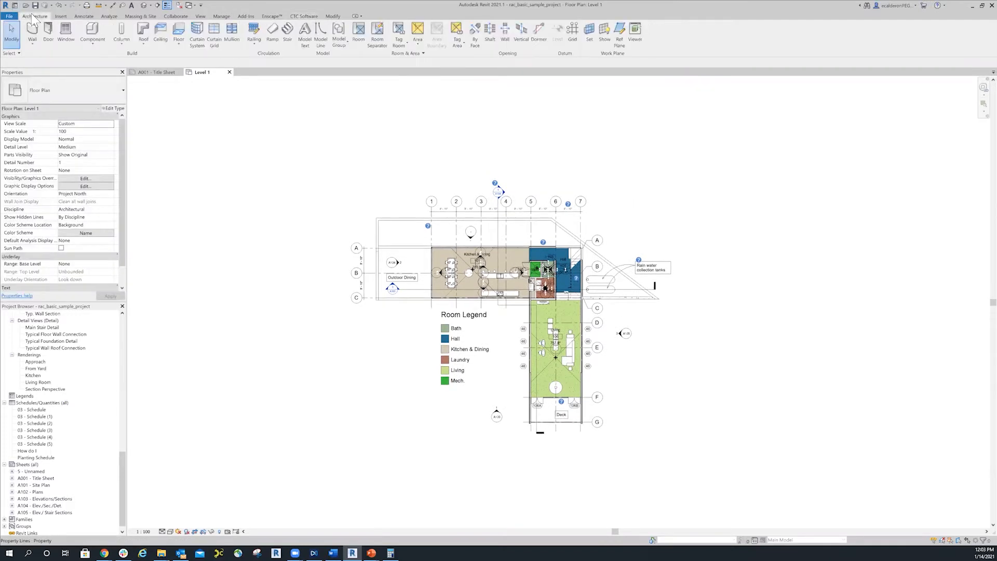
pyautogui.moveTo(768, 336); pyautogui.dragTo(753, 313, button='middle')
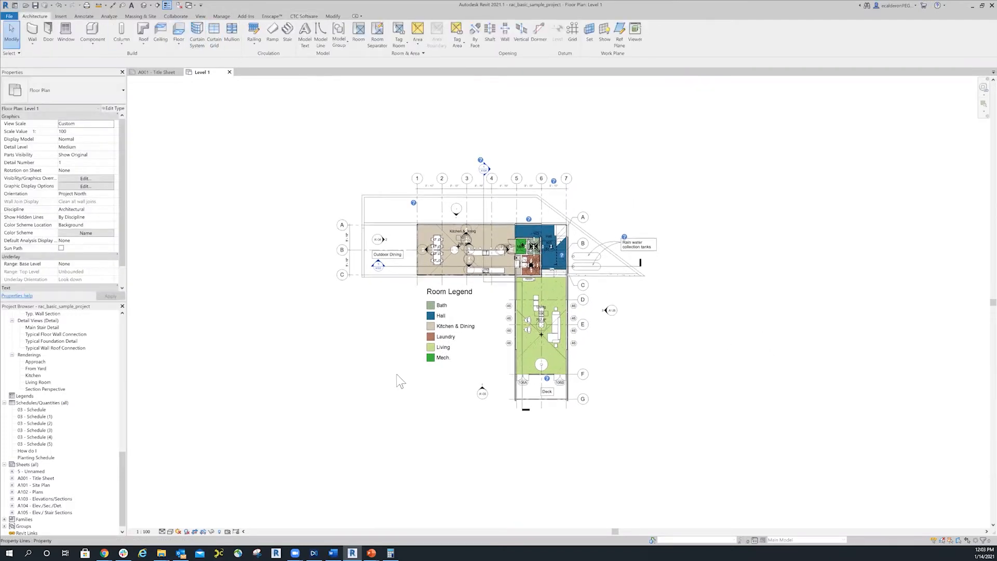
# Create additional floor plan views for Level 1, Level 1 Living Rm. and Level 2, allowing duplicates of existing views.
pyautogui.click(200, 16)
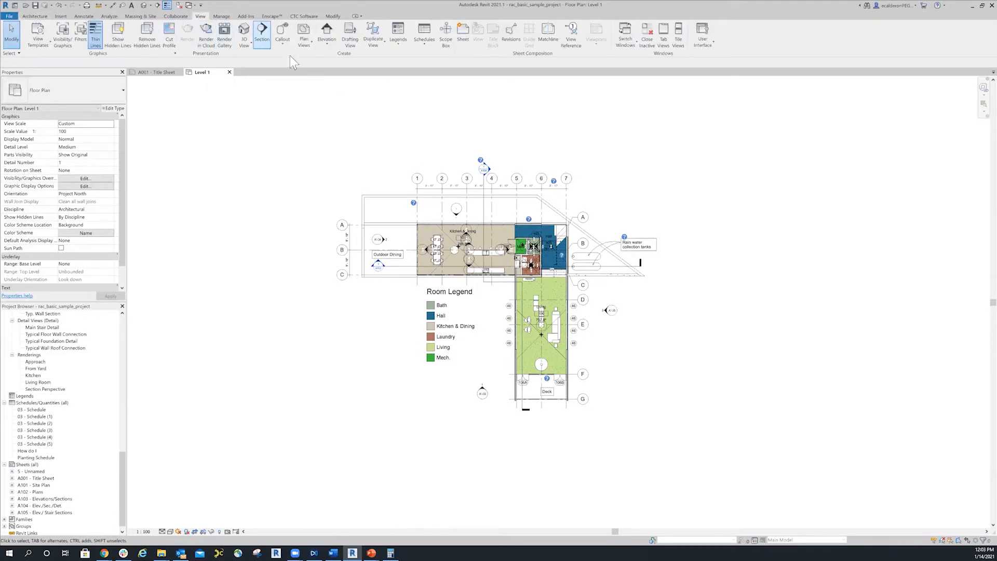
pyautogui.click(306, 43)
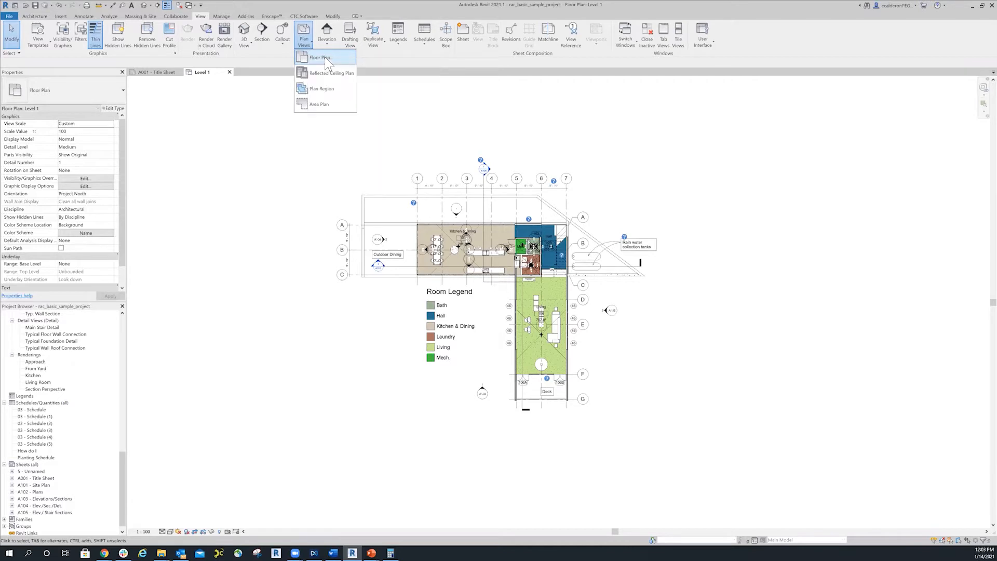
pyautogui.click(325, 58)
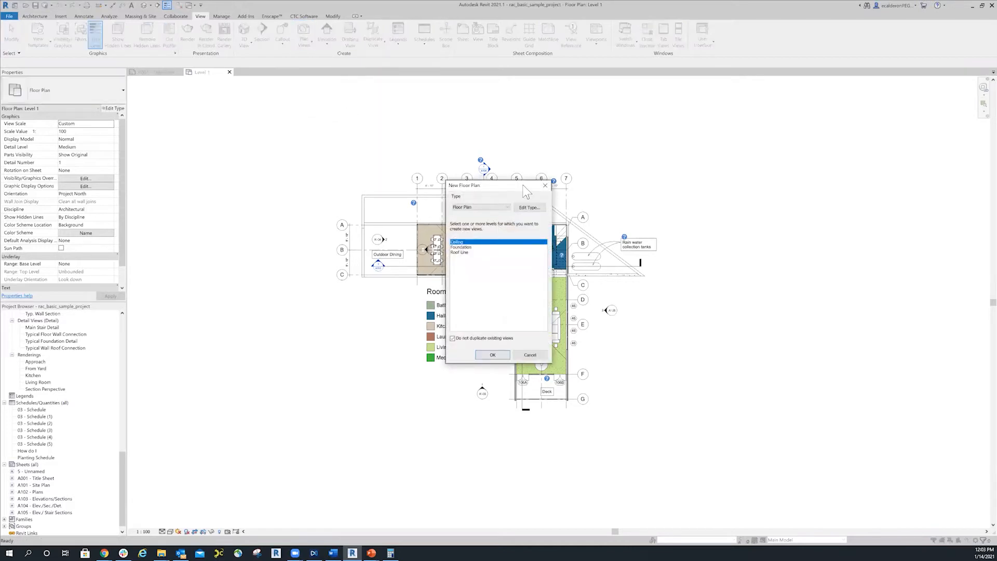
pyautogui.click(457, 338)
pyautogui.click(457, 252)
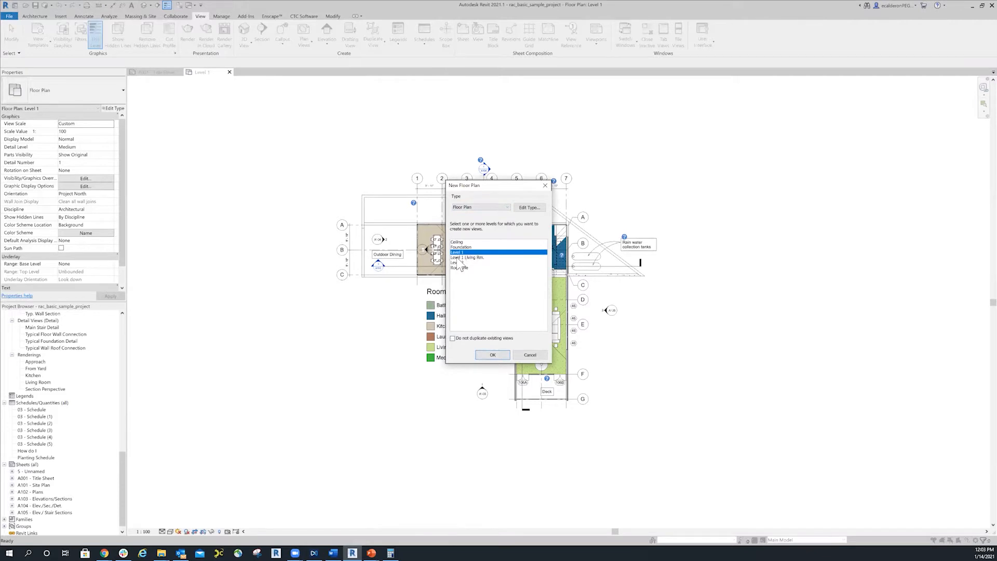
pyautogui.keyDown('shift'); pyautogui.click(460, 267); pyautogui.keyUp('shift')
pyautogui.click(484, 354)
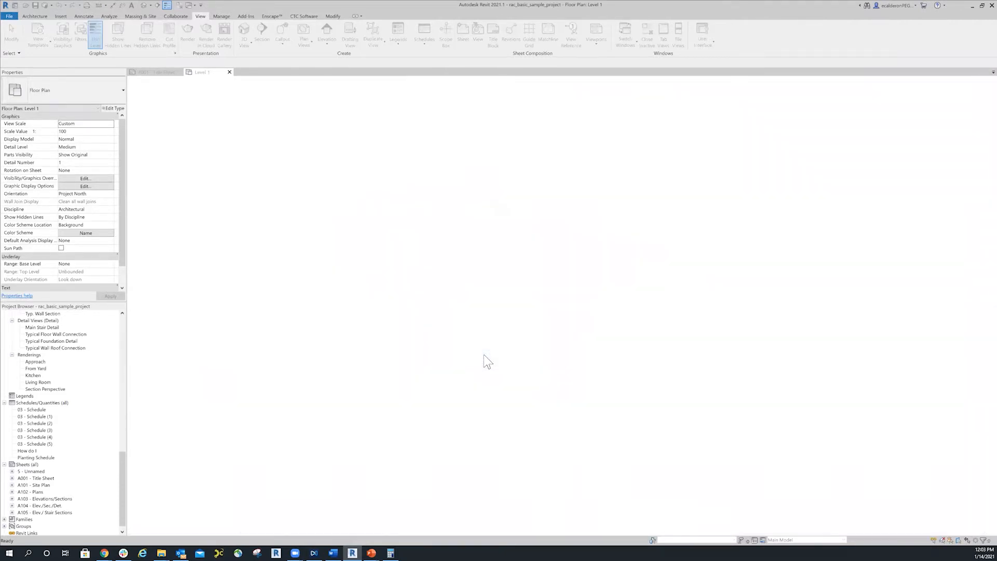
# Assign the Architectural Plan view template to the new Level 2(1) floor plan view.
pyautogui.moveTo(122, 464); pyautogui.dragTo(118, 333)
pyautogui.click(26, 314)
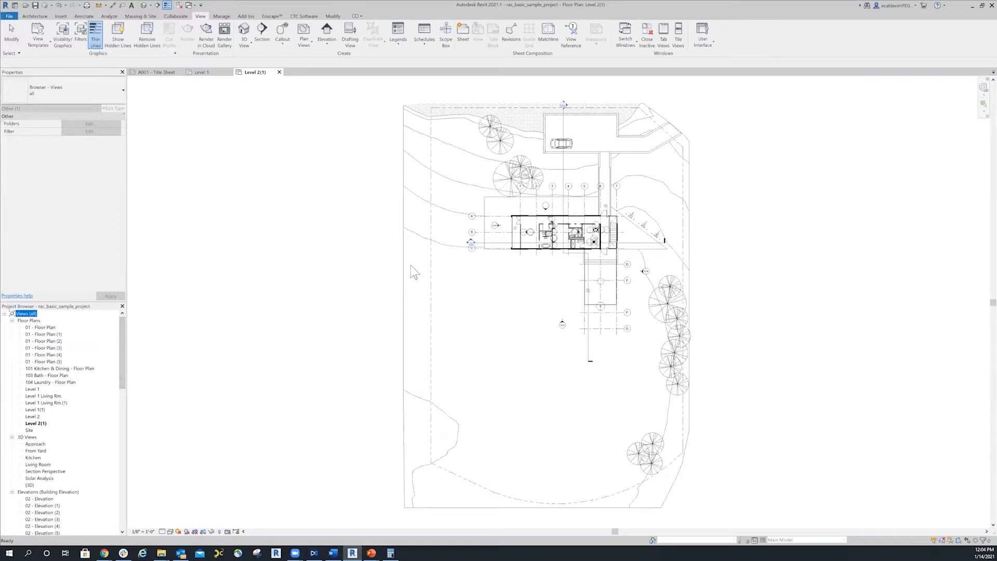
pyautogui.click(365, 267)
pyautogui.scroll(-2, 373, 275)
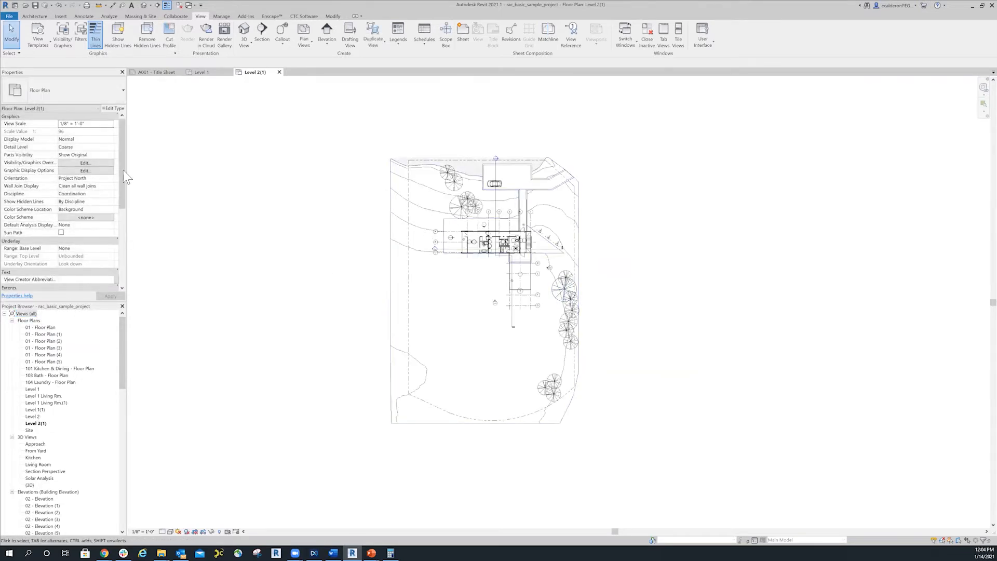
pyautogui.moveTo(120, 166)
pyautogui.mouseDown()
pyautogui.moveTo(123, 221)
pyautogui.moveTo(127, 172)
pyautogui.mouseUp()
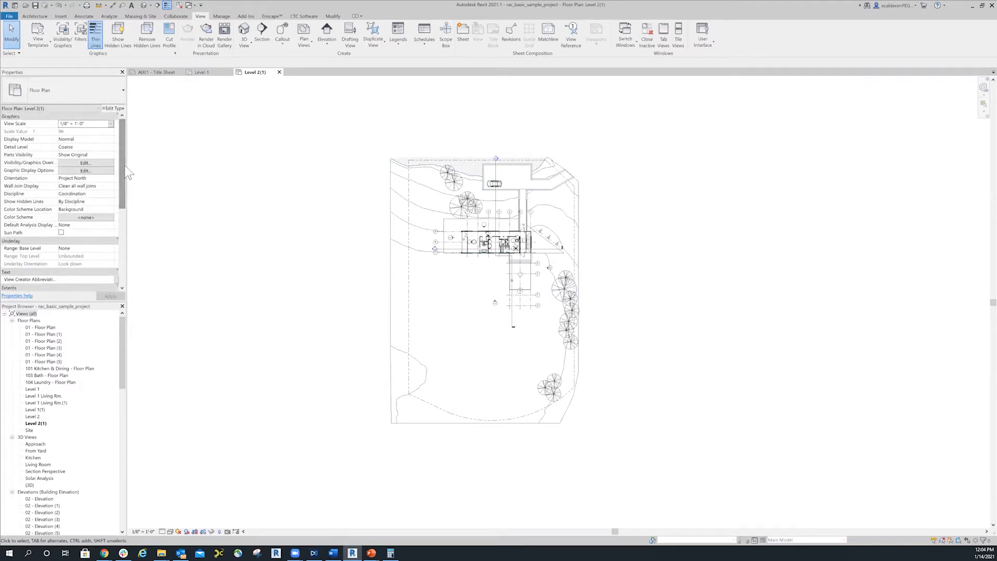
pyautogui.click(111, 123)
pyautogui.click(111, 124)
pyautogui.moveTo(123, 143); pyautogui.dragTo(114, 215)
pyautogui.click(73, 218)
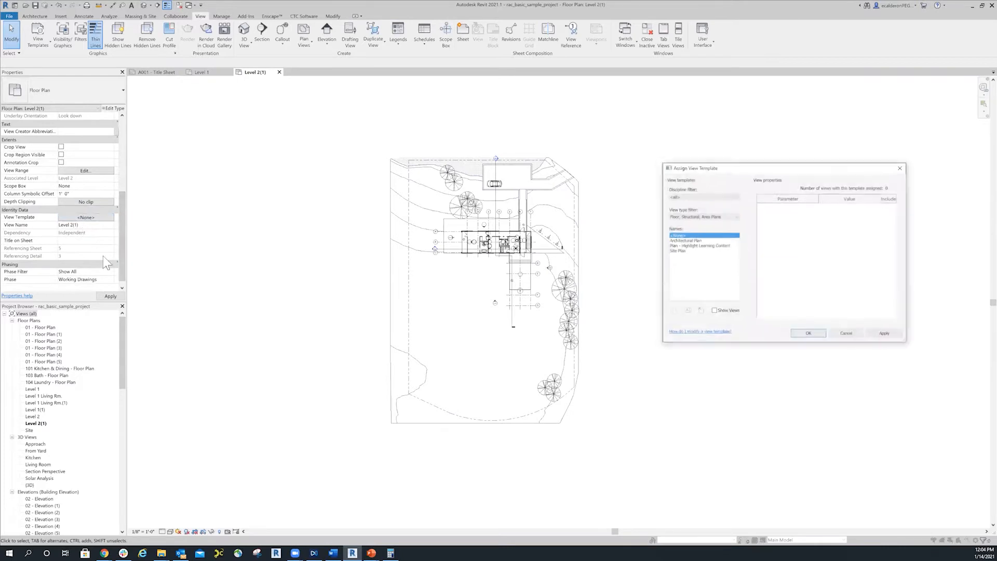
pyautogui.click(686, 238)
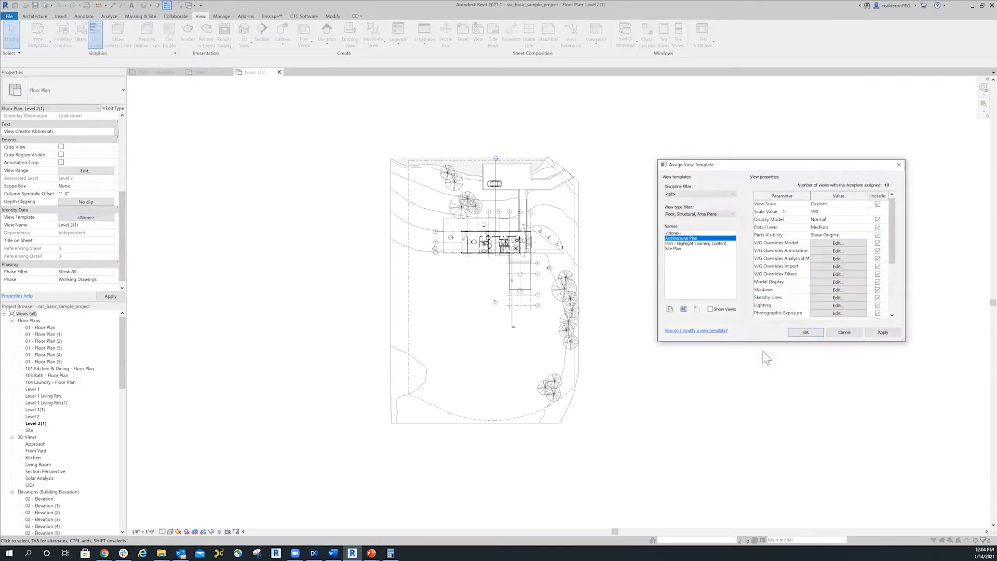
pyautogui.click(807, 332)
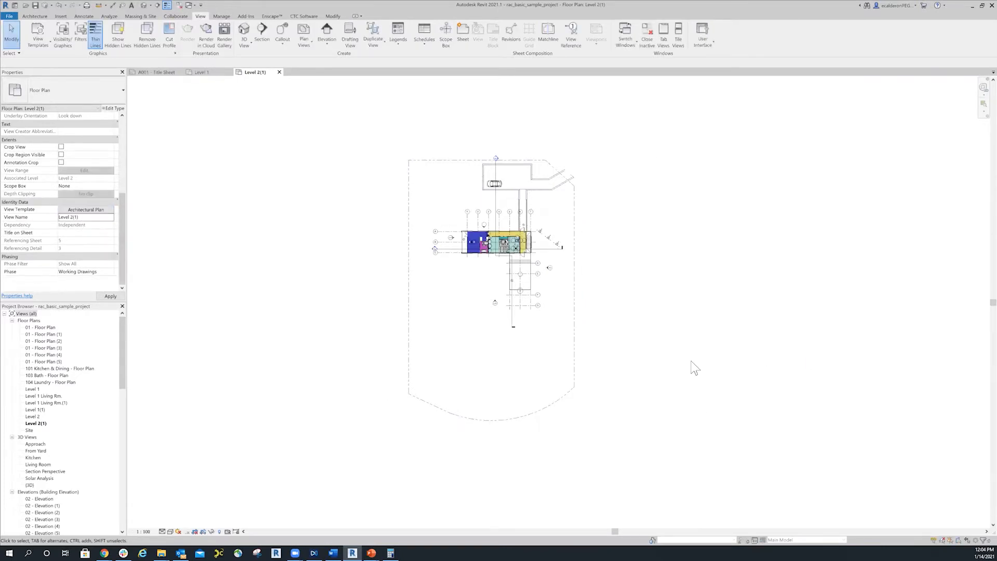
# Create a new sheet using the A1 metric title block.
pyautogui.moveTo(636, 190); pyautogui.dragTo(630, 185, button='middle')
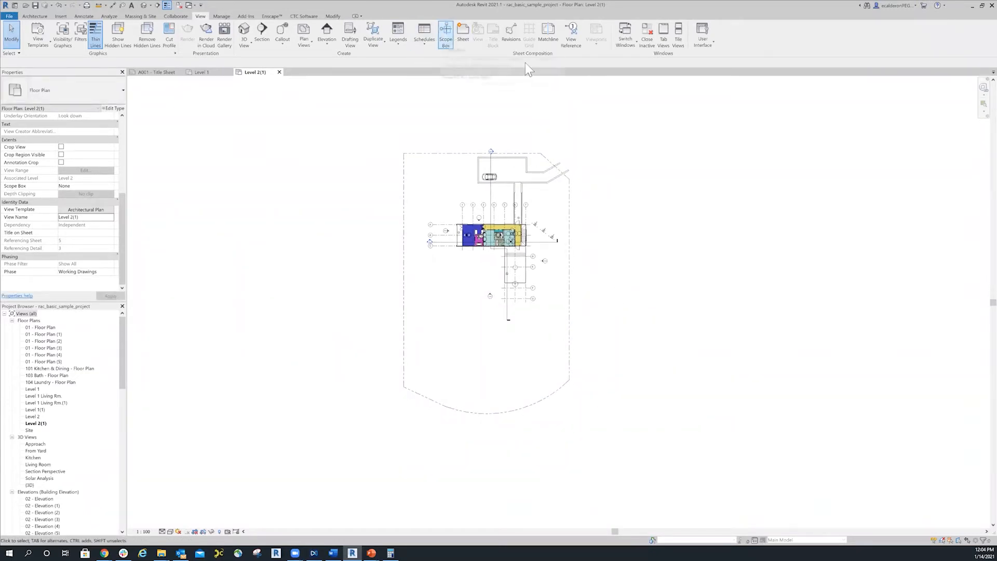
pyautogui.click(464, 32)
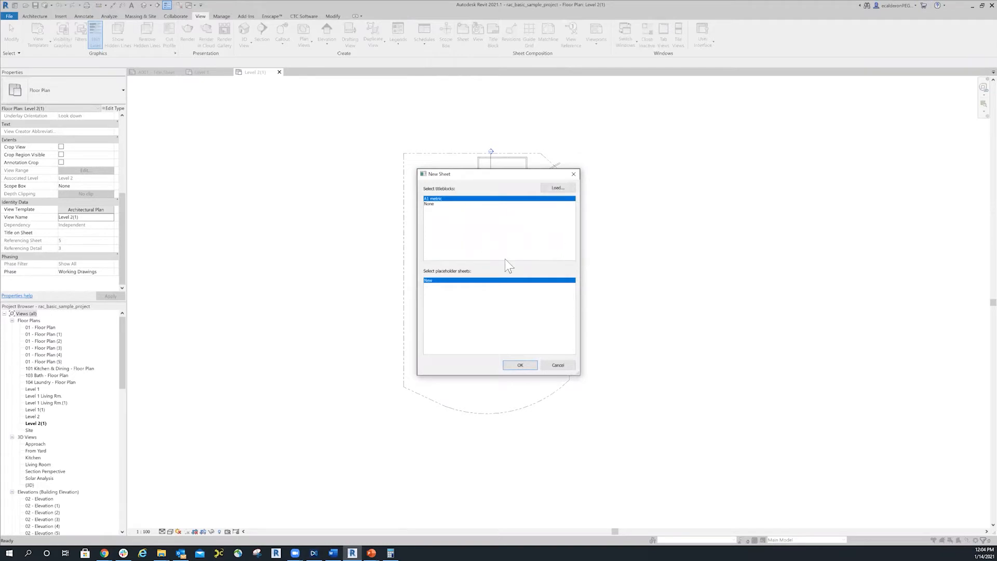
pyautogui.click(520, 365)
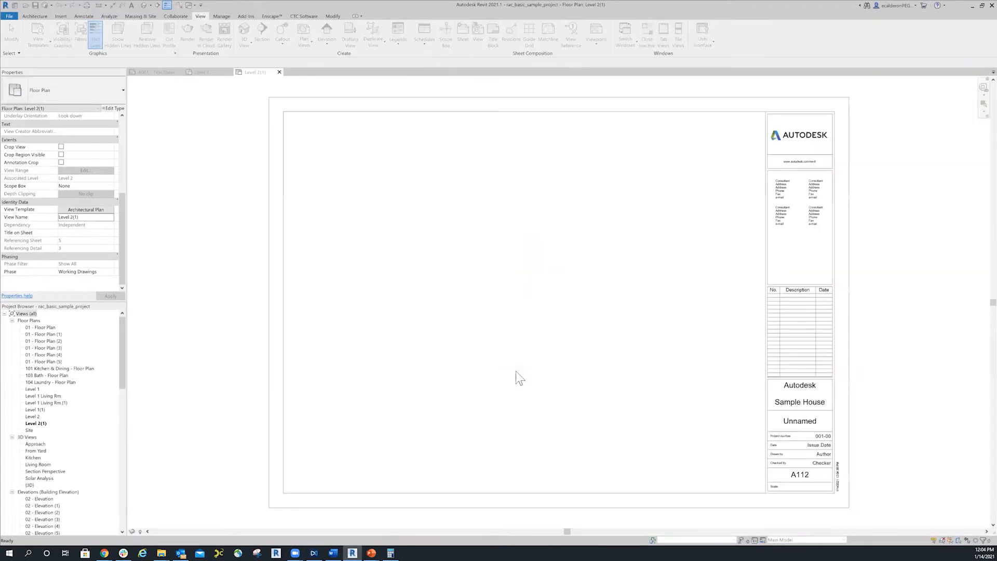
pyautogui.scroll(-3, 900, 321)
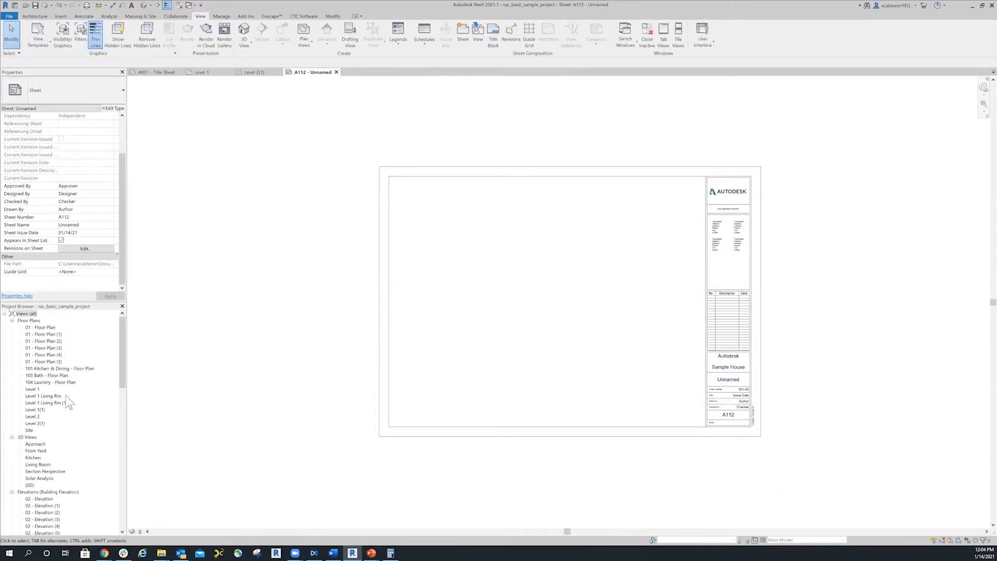
# Place the 01 - Floor Plan view in the upper left of the new sheet's drawing area.
pyautogui.click(41, 328)
pyautogui.moveTo(43, 329); pyautogui.dragTo(497, 278)
pyautogui.click(478, 266)
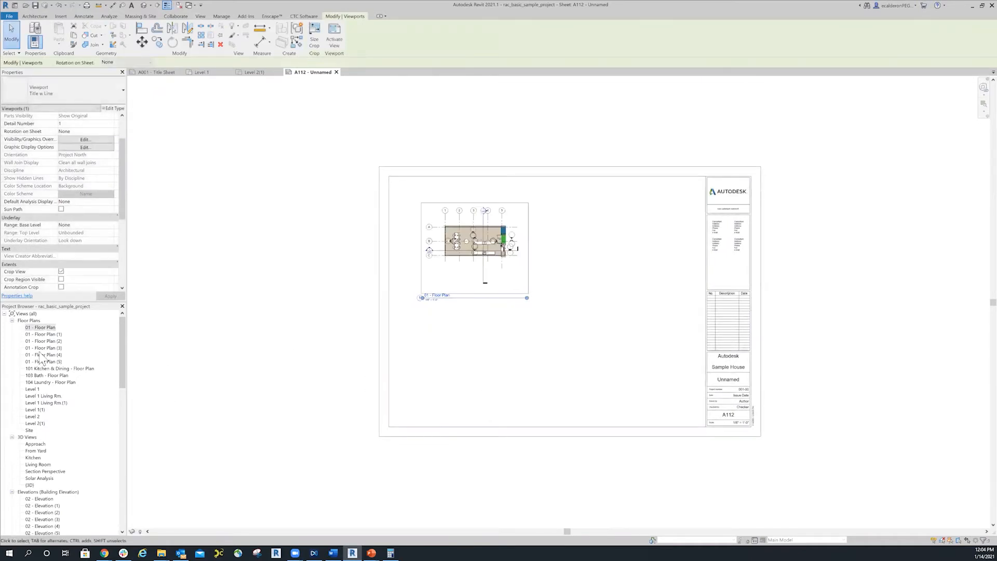
# Try to place the Level 1 floor plan view on the sheet.
pyautogui.click(31, 389)
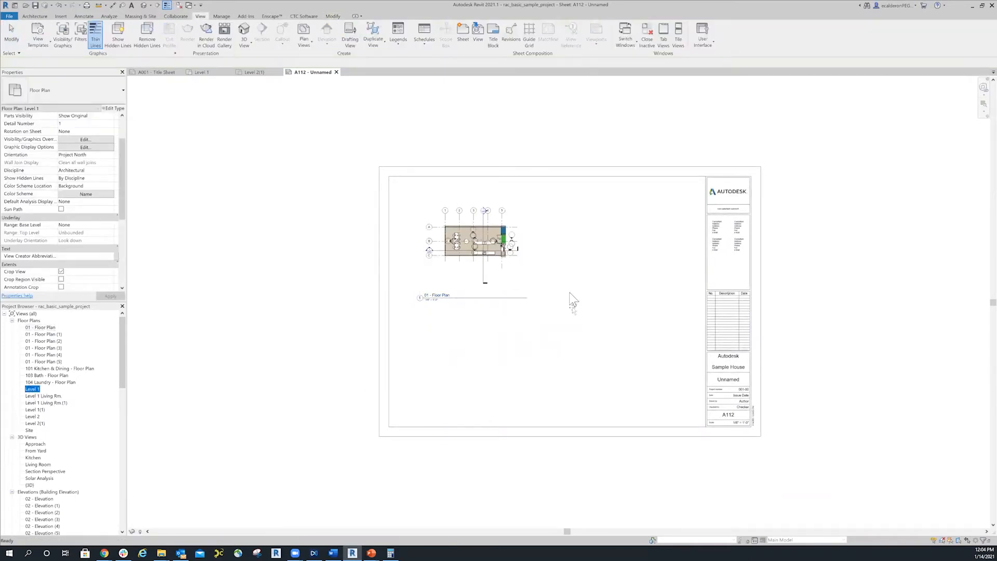
pyautogui.moveTo(32, 389); pyautogui.dragTo(571, 265)
pyautogui.click(548, 301)
# Place the Level 1(1) floor plan view on the sheet.
pyautogui.moveTo(35, 410); pyautogui.dragTo(603, 315)
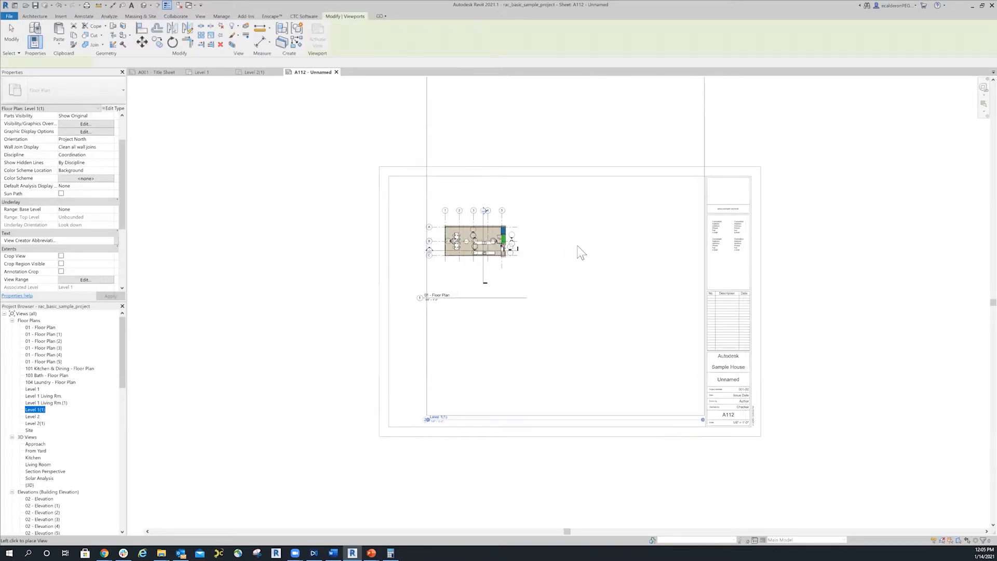
pyautogui.click(559, 309)
# Shrink the crop region of the Level 1(1) view around the house from within the sheet, and deactivate the view.
pyautogui.scroll(-2, 612, 208)
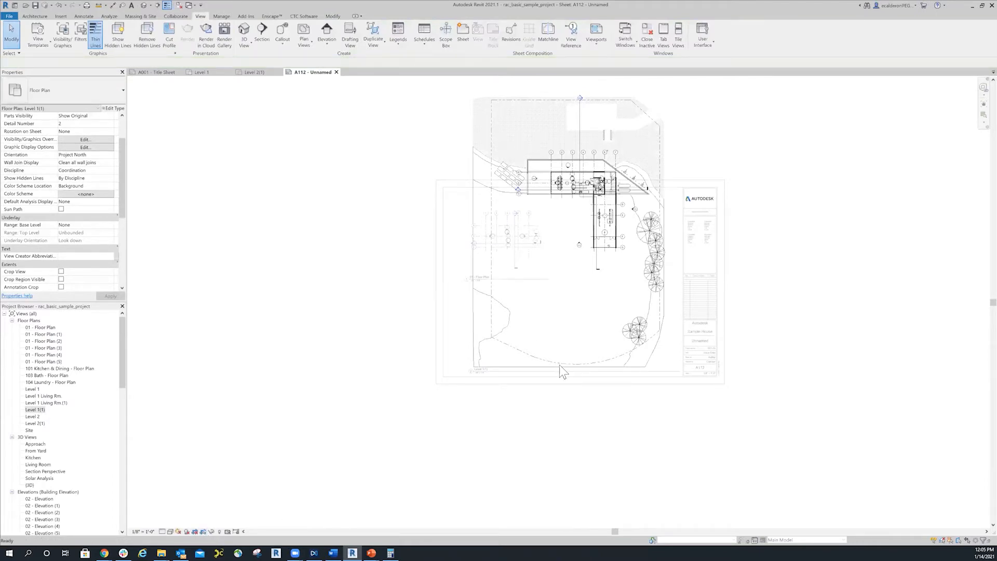
pyautogui.click(554, 394)
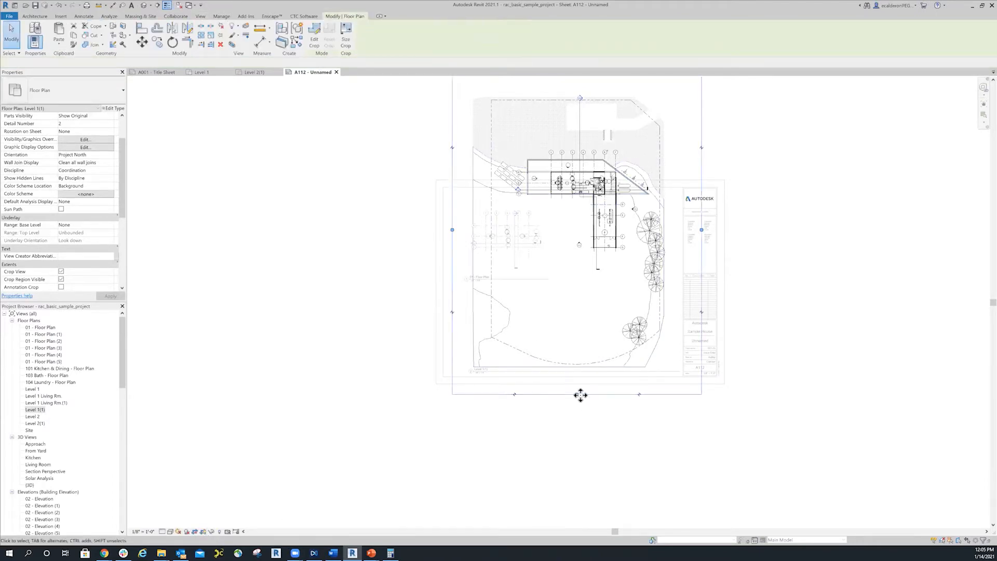
pyautogui.moveTo(702, 167); pyautogui.dragTo(585, 115)
pyautogui.moveTo(605, 150); pyautogui.dragTo(594, 251, button='middle')
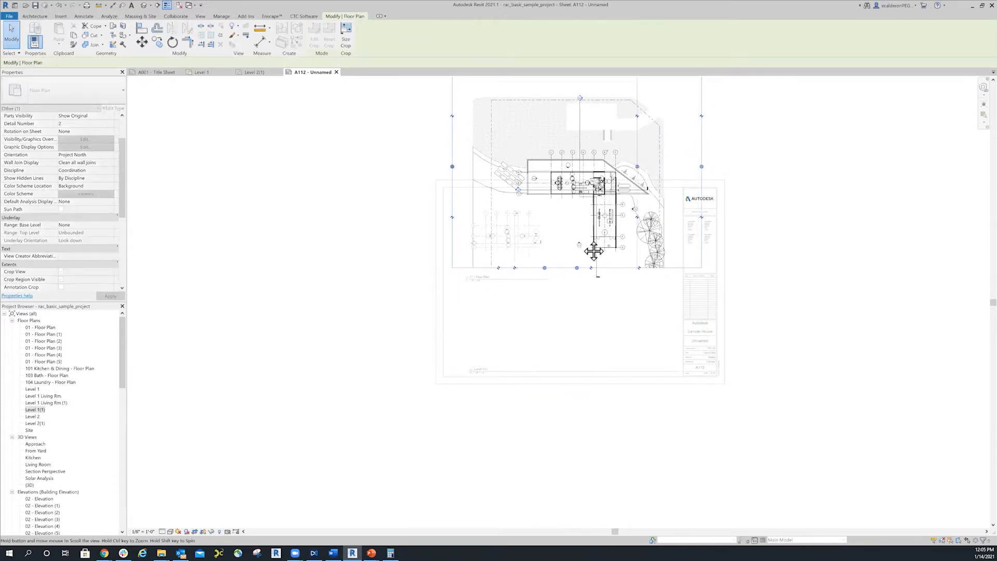
pyautogui.moveTo(533, 167); pyautogui.dragTo(540, 233)
pyautogui.moveTo(541, 305); pyautogui.dragTo(464, 300)
pyautogui.click(614, 415)
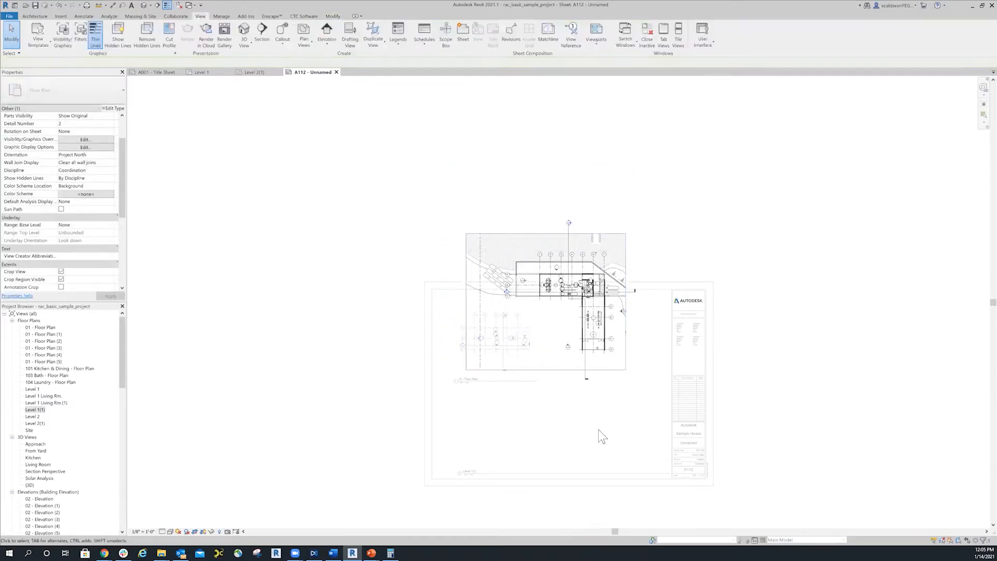
pyautogui.doubleClick(615, 418)
# Move the Level 1(1) viewport down onto the sheet and bring its title up to just below the cropped plan.
pyautogui.moveTo(623, 405); pyautogui.dragTo(616, 312, button='middle')
pyautogui.click(618, 274)
pyautogui.moveTo(621, 214); pyautogui.dragTo(609, 332)
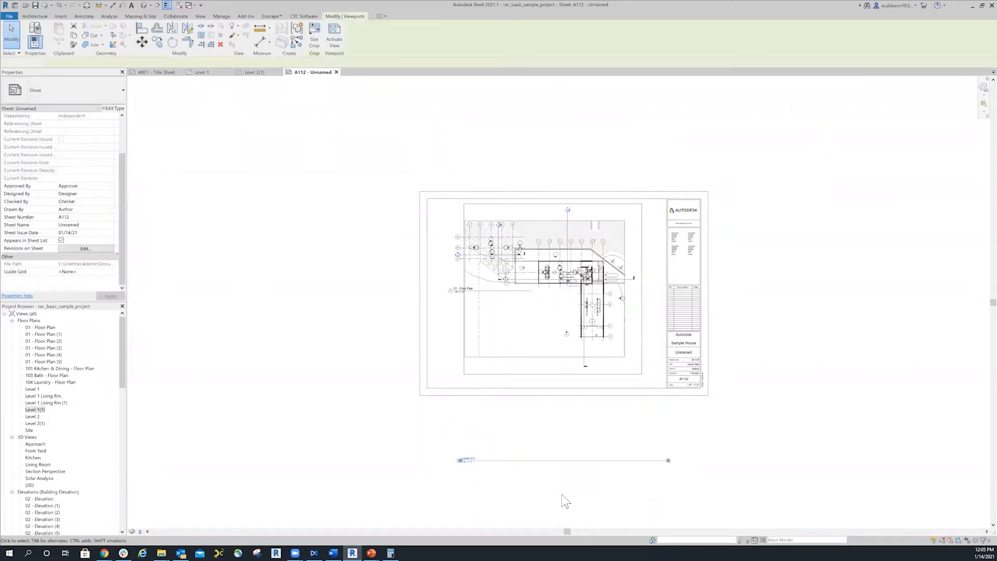
pyautogui.moveTo(548, 392); pyautogui.dragTo(551, 367)
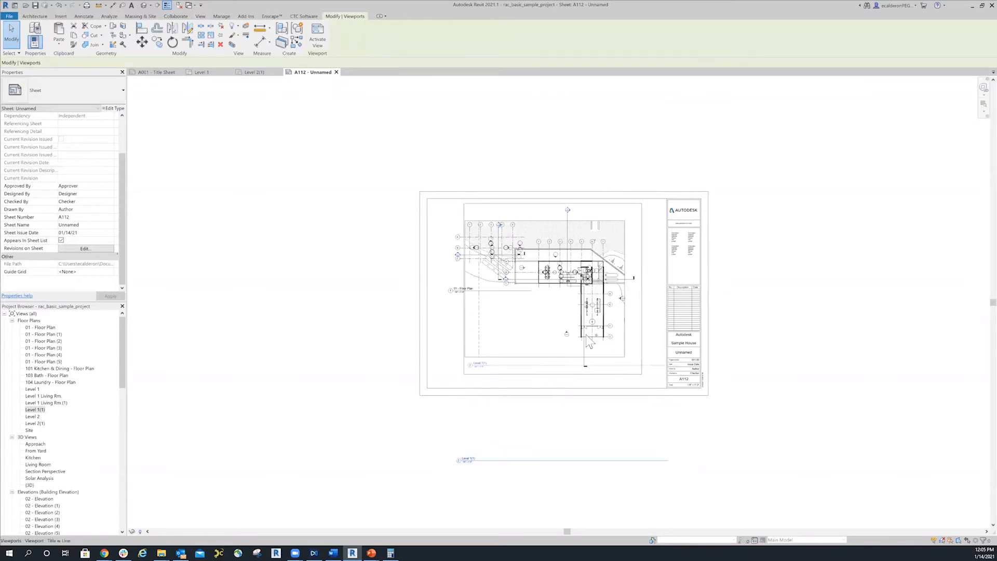
# Park the 01 - Floor Plan viewport below the sheet and position the Level 1(1) viewport on the sheet's left side.
pyautogui.moveTo(650, 256); pyautogui.dragTo(852, 258)
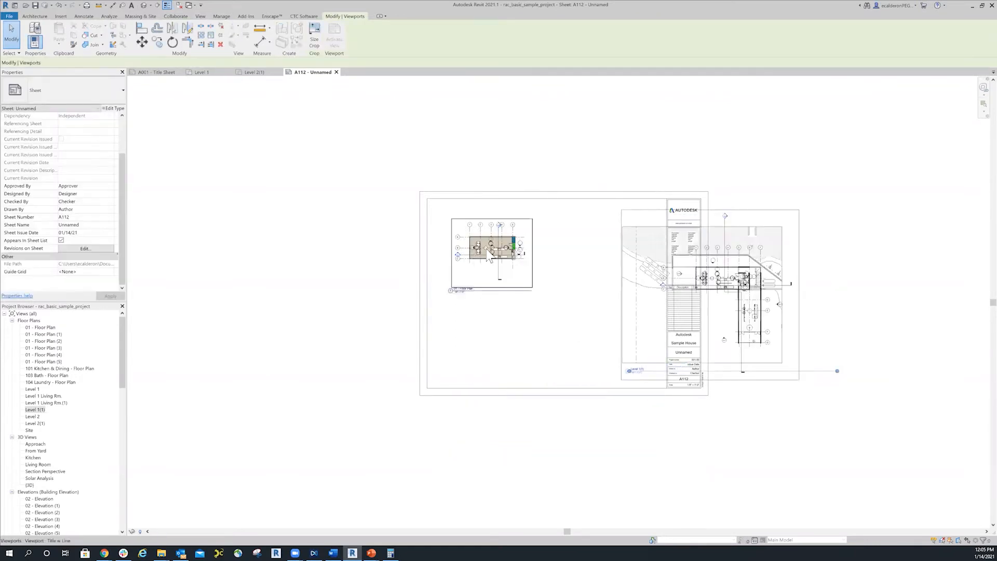
pyautogui.moveTo(478, 444); pyautogui.dragTo(476, 442)
pyautogui.click(626, 284)
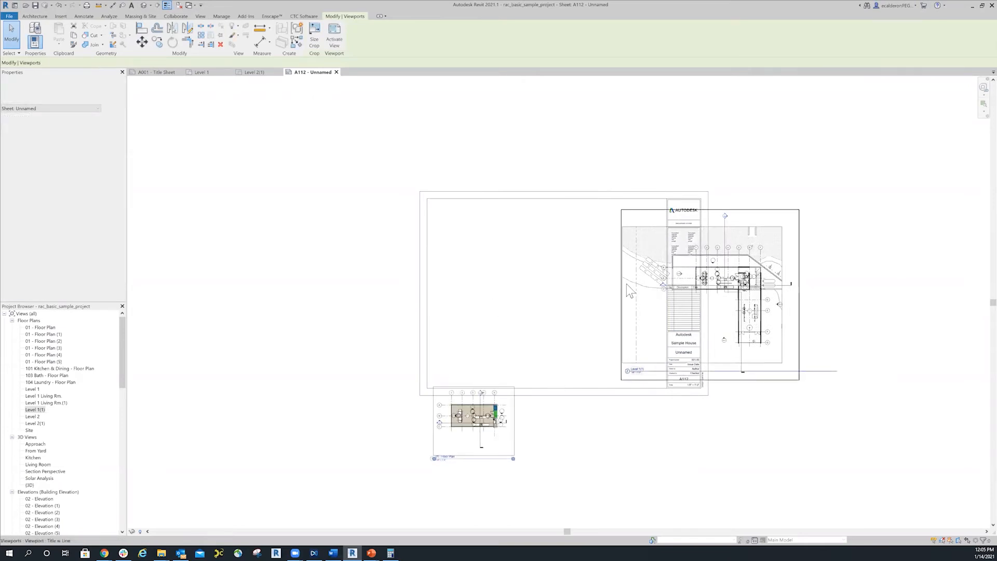
pyautogui.moveTo(614, 294); pyautogui.dragTo(437, 291)
# Move the 01 - Floor Plan viewport to the upper right of the drawing area, beside the title block.
pyautogui.click(527, 463)
pyautogui.click(477, 453)
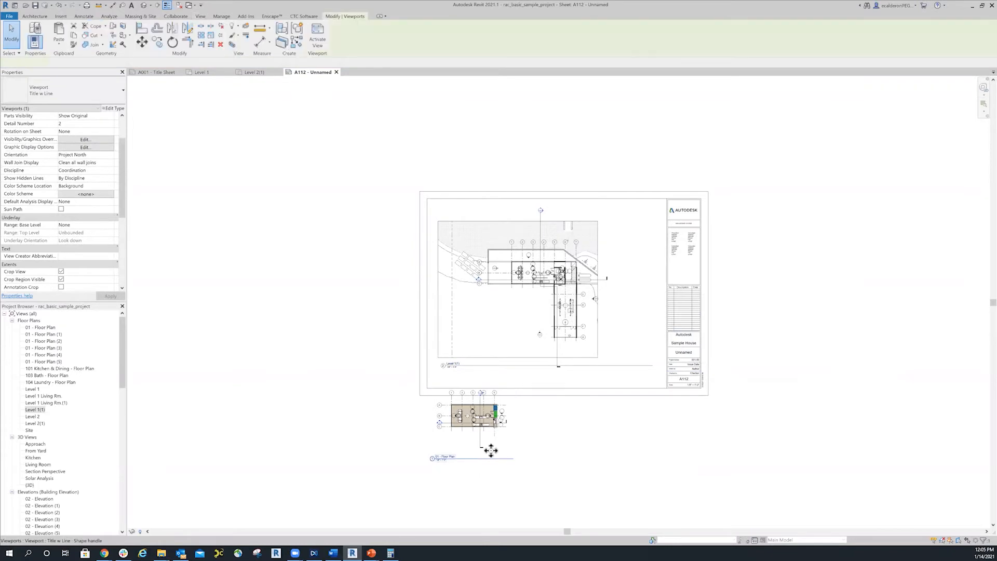
pyautogui.moveTo(515, 448); pyautogui.dragTo(657, 270)
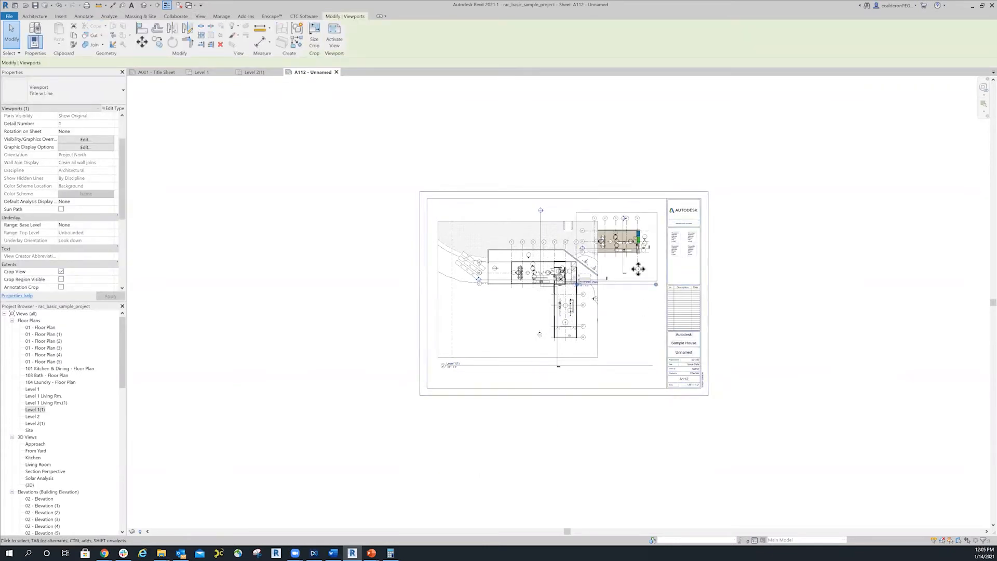
# Shorten the Level 1(1) viewport's title line and nudge the viewport left towards the sheet border.
pyautogui.click(609, 329)
pyautogui.moveTo(653, 366); pyautogui.dragTo(600, 366)
pyautogui.moveTo(597, 314)
pyautogui.mouseDown()
pyautogui.moveTo(559, 315)
pyautogui.moveTo(583, 315)
pyautogui.mouseUp()
pyautogui.click(601, 432)
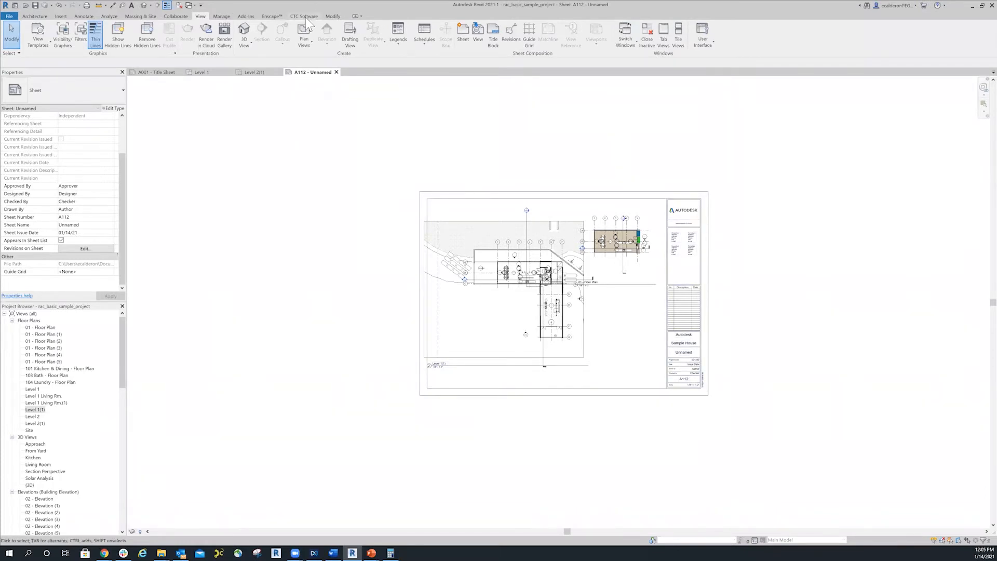
# Close the A112 sheet and the Level 2(1) view, and bring up the CTC Software tools in the Level 1 plan.
pyautogui.click(336, 72)
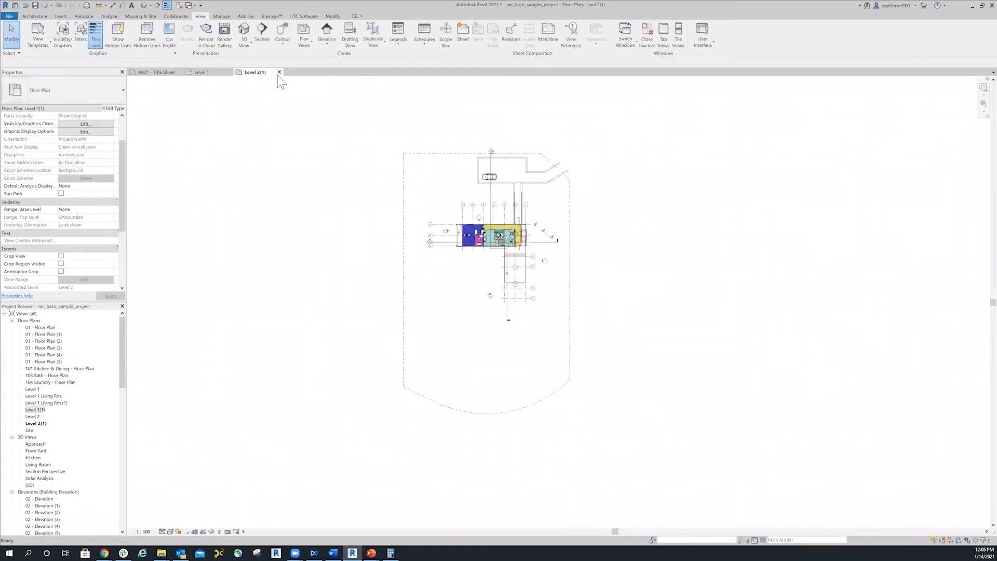
pyautogui.click(279, 72)
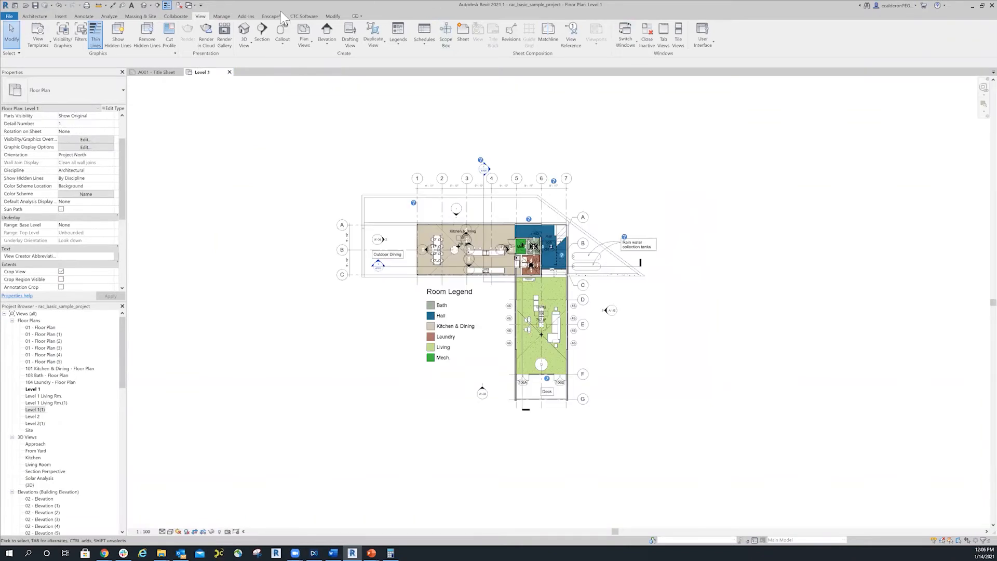
pyautogui.click(303, 16)
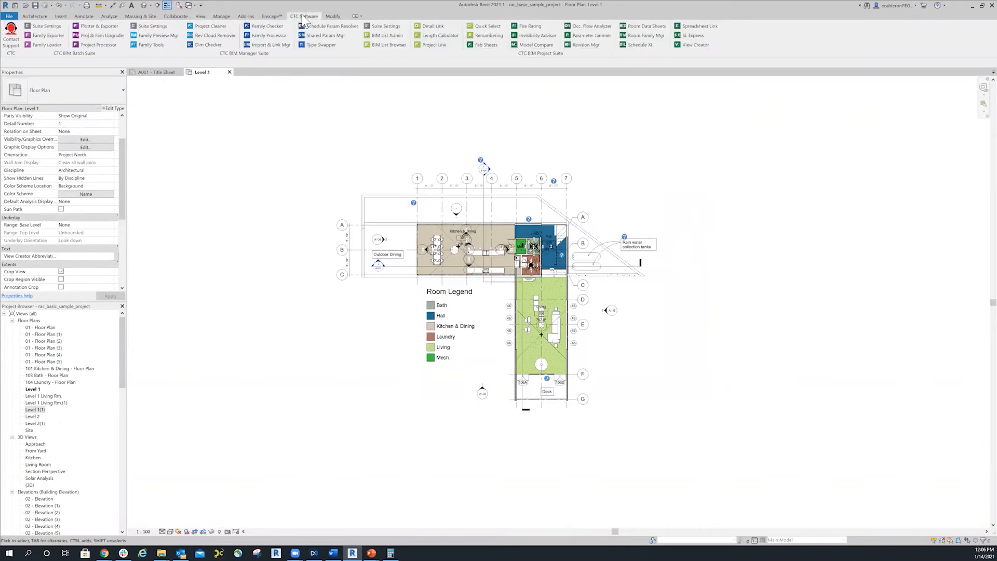
# Float the CTC BIM Project Suite toolset over the drawing, return it to its original place and open View Creator.
pyautogui.moveTo(535, 53); pyautogui.dragTo(565, 147)
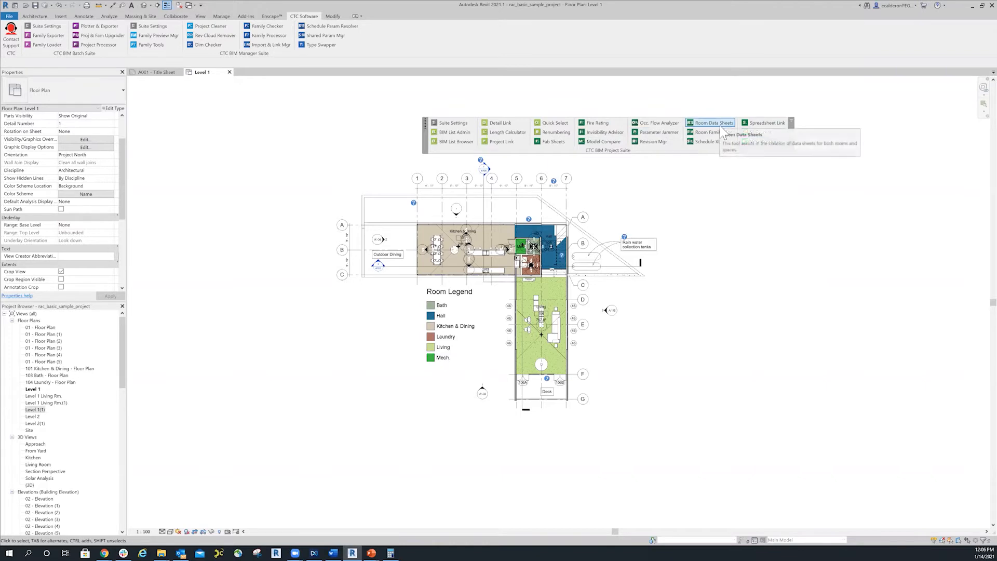
pyautogui.moveTo(421, 107); pyautogui.dragTo(368, 41)
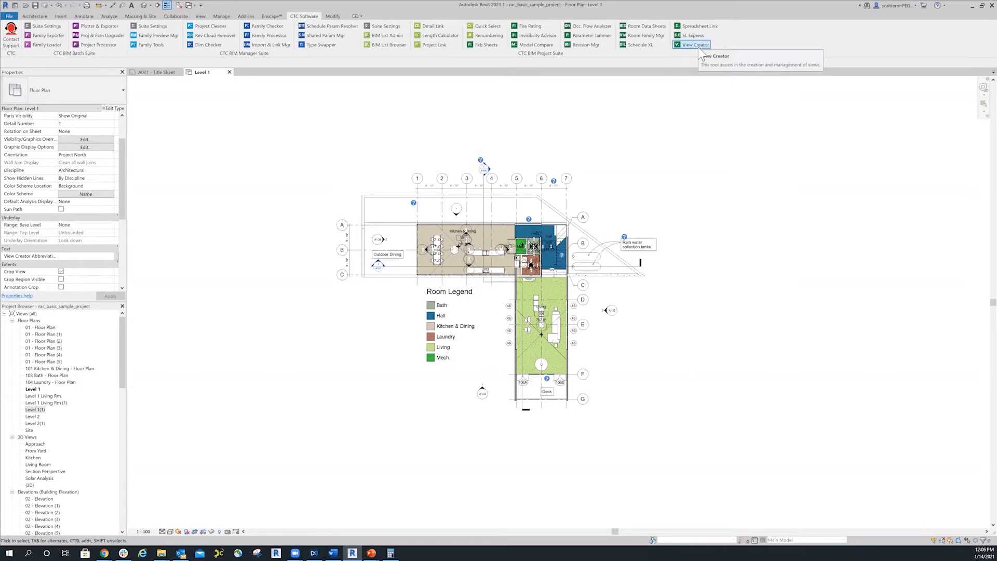
pyautogui.click(696, 45)
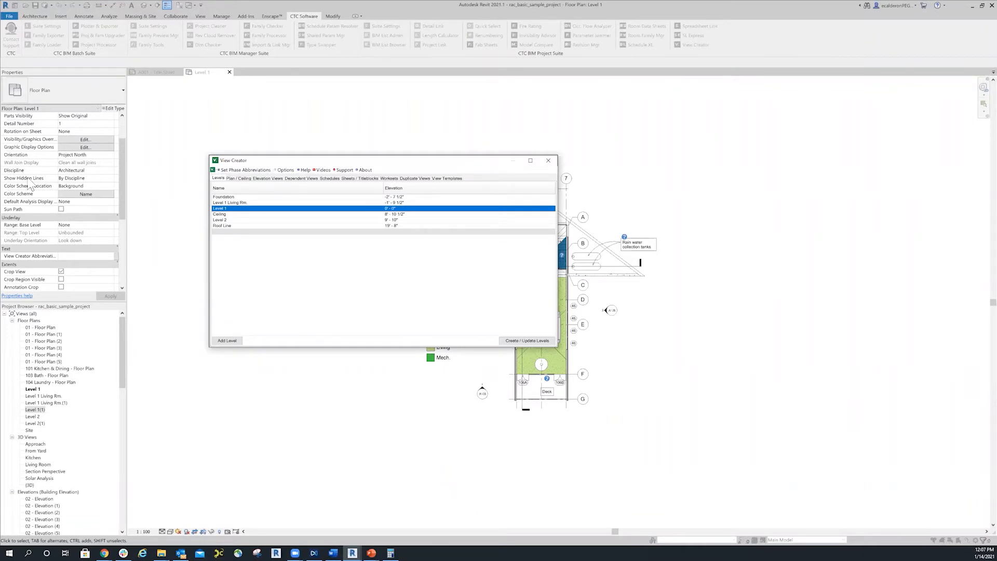
# Review View Creator's plan, elevation, dependent view, schedule, sheet, workset, duplicate view and view template pages, ending on the Plan / Ceiling page.
pyautogui.click(235, 179)
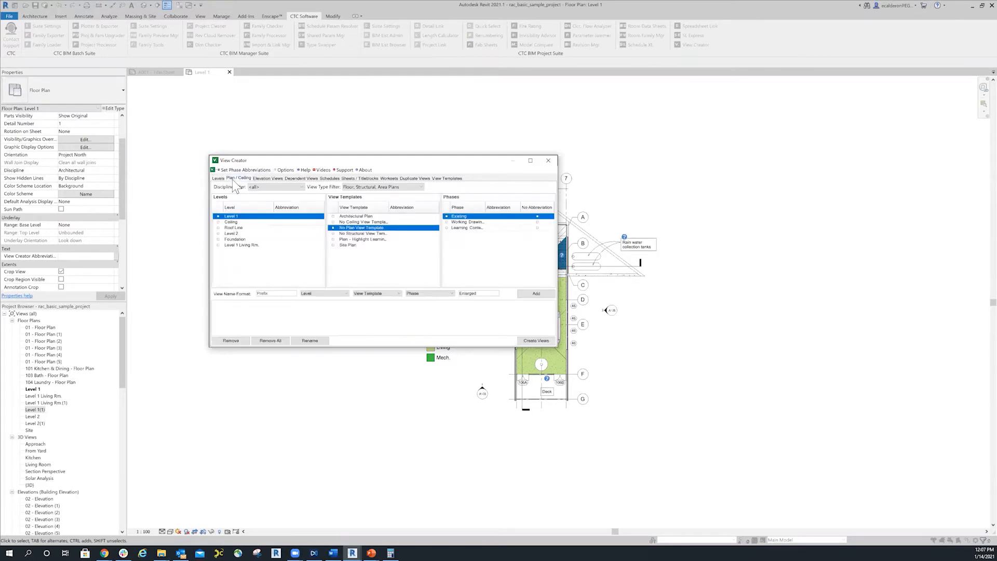
pyautogui.click(261, 178)
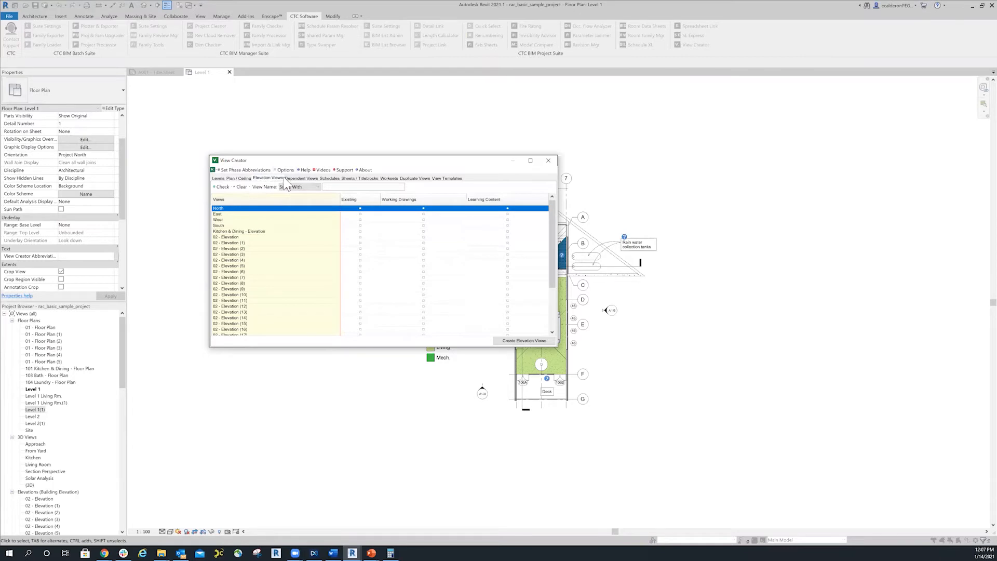
pyautogui.click(302, 179)
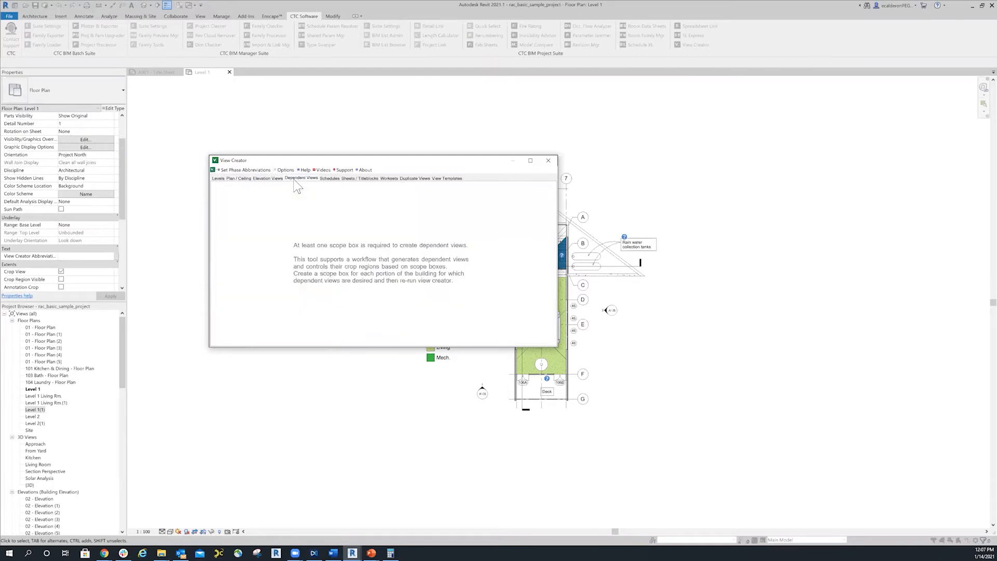
pyautogui.click(331, 179)
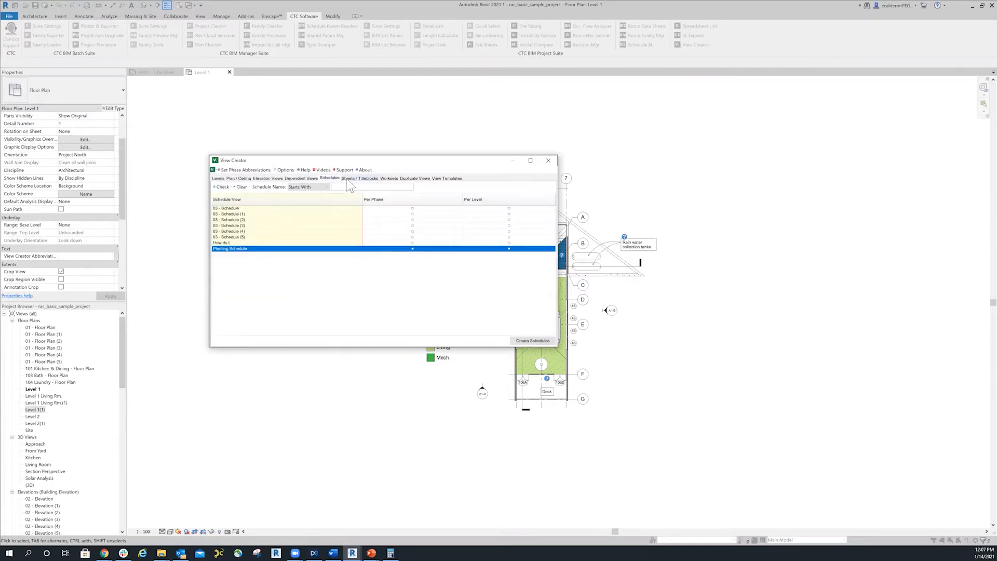
pyautogui.click(347, 179)
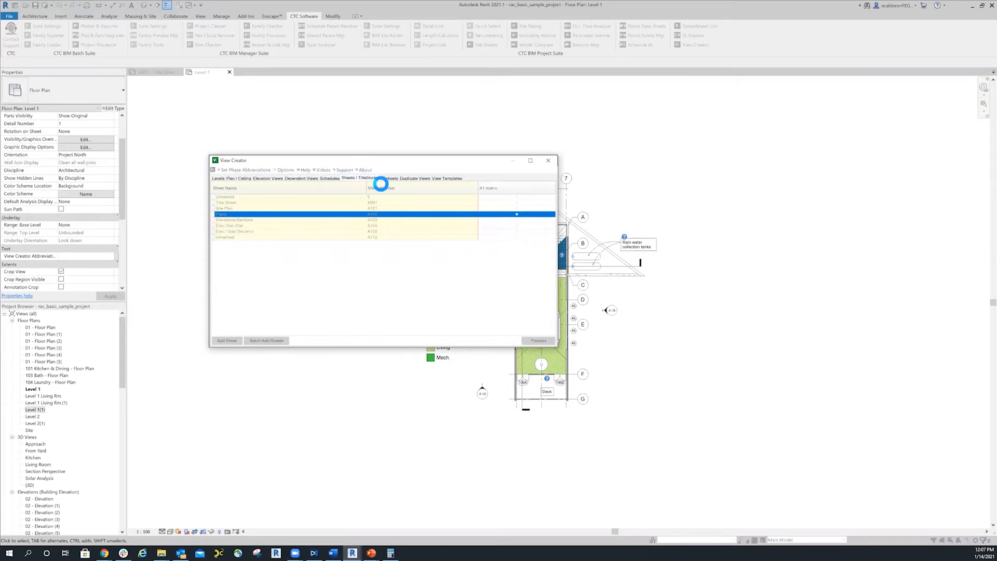
pyautogui.click(395, 179)
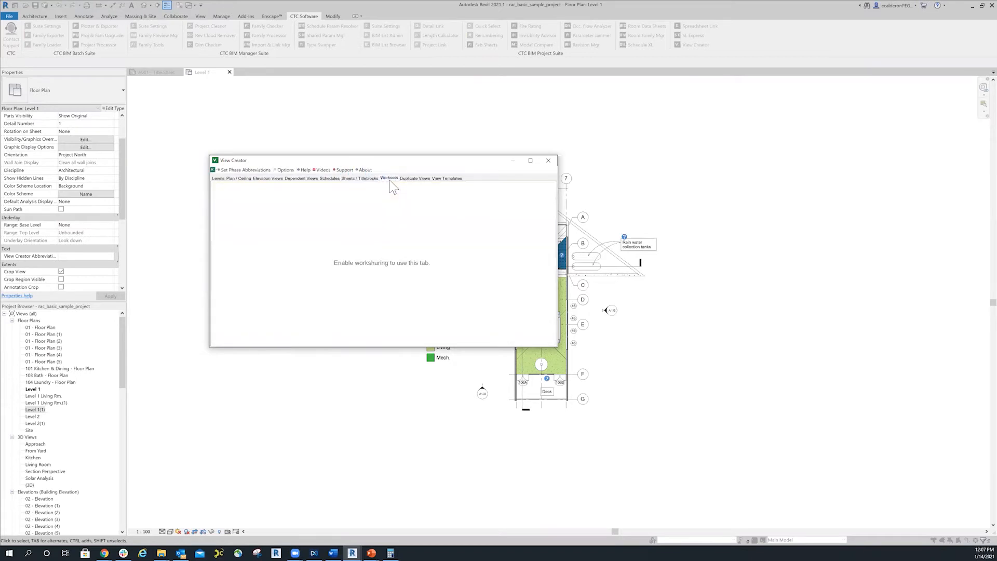
pyautogui.click(415, 179)
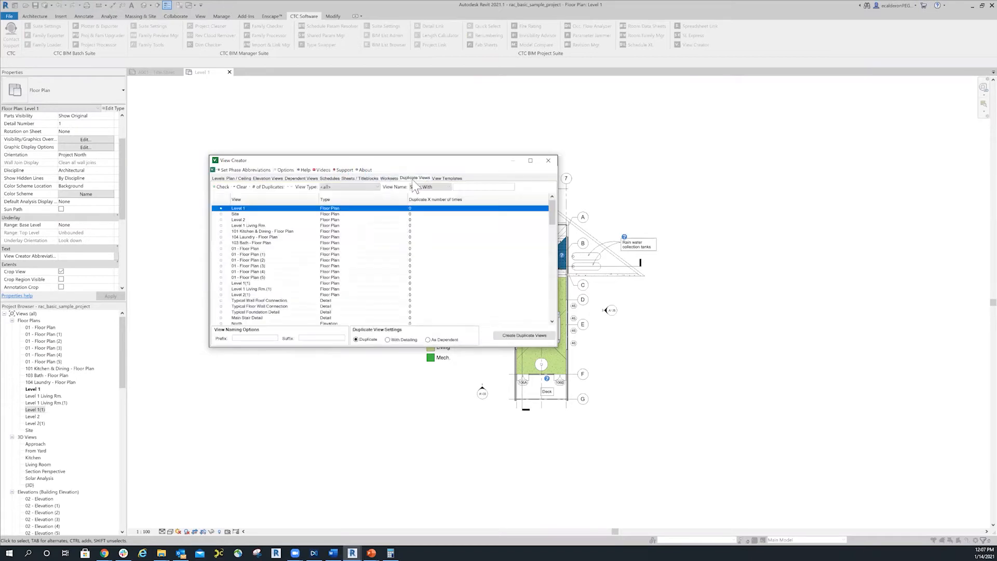
pyautogui.click(448, 178)
pyautogui.click(256, 179)
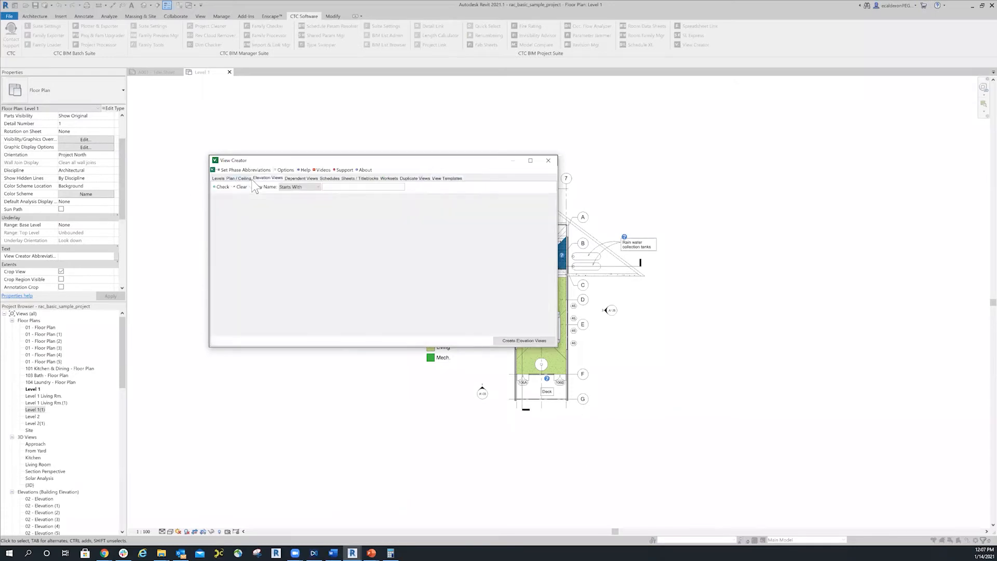
pyautogui.click(238, 179)
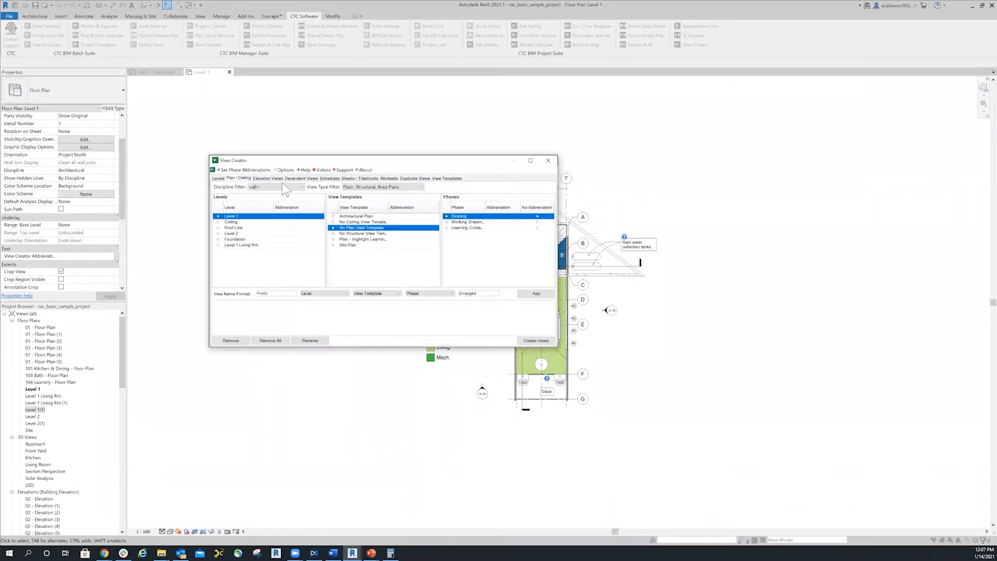
# Look over the phase abbreviation settings and the View Creator options, leaving both without changes.
pyautogui.click(245, 170)
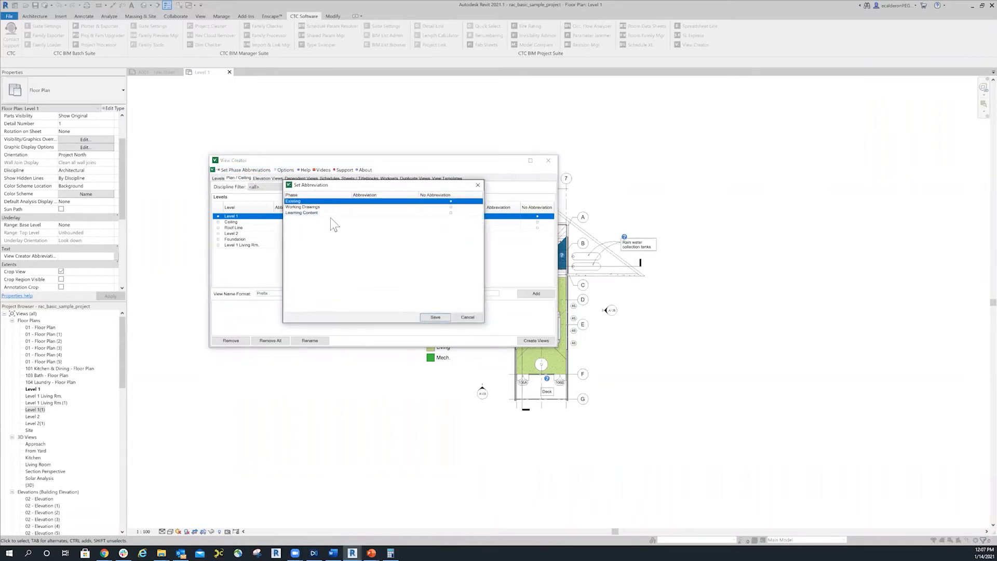
pyautogui.click(467, 318)
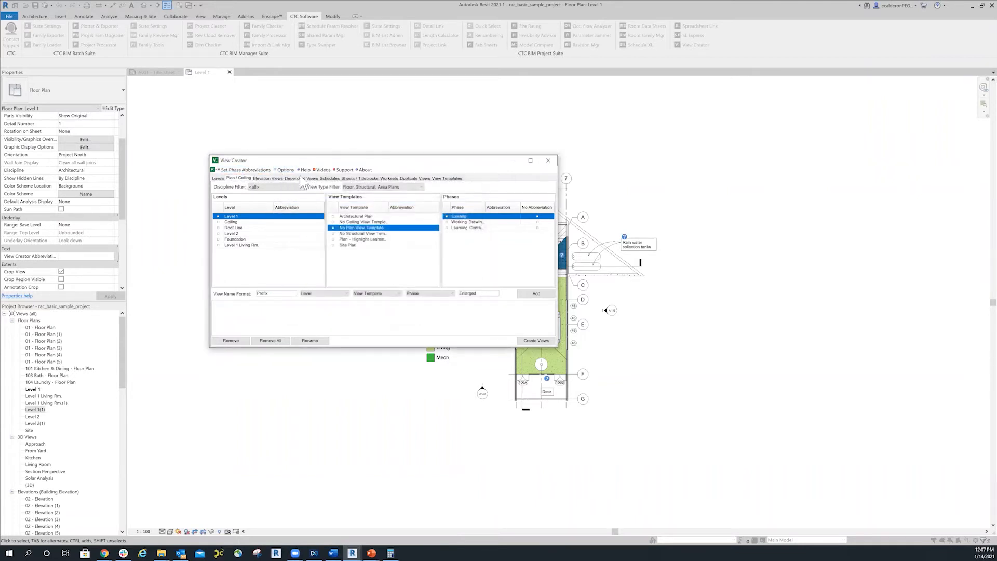
pyautogui.click(284, 170)
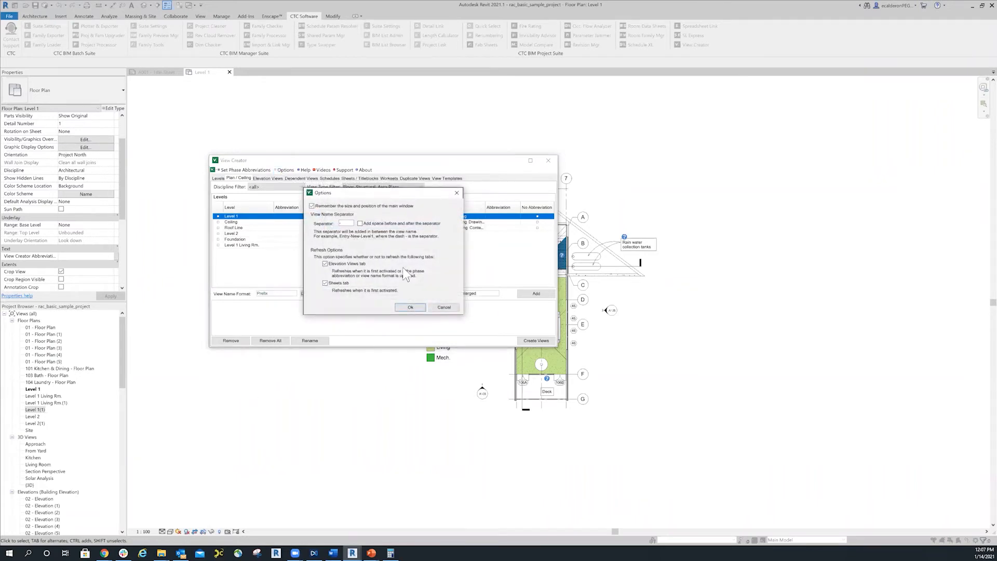
pyautogui.click(457, 193)
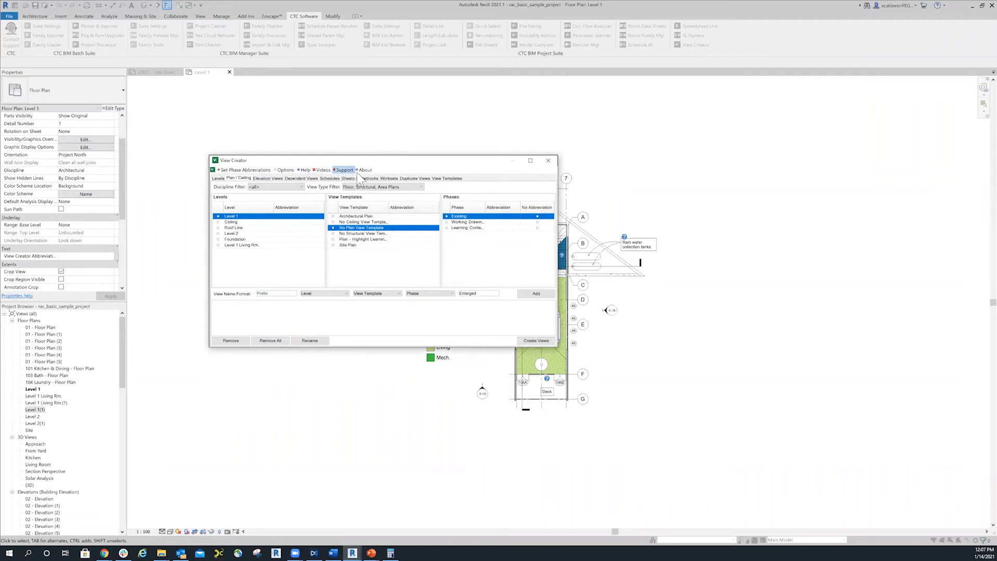
# Visit View Creator's YouTube playlist and the CTC Software channel, pausing the welcome video and browsing the channel's uploads.
pyautogui.click(324, 172)
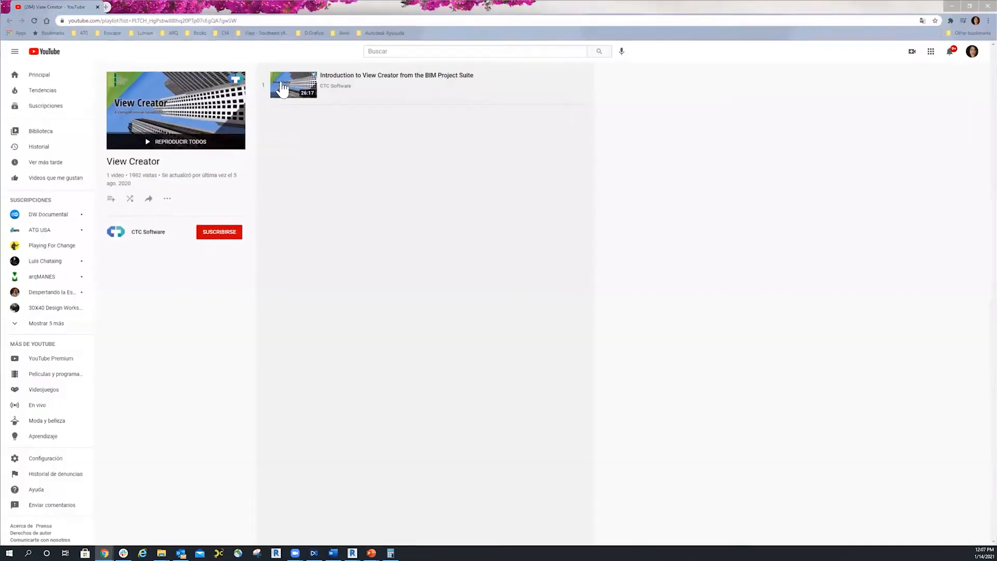
pyautogui.click(140, 234)
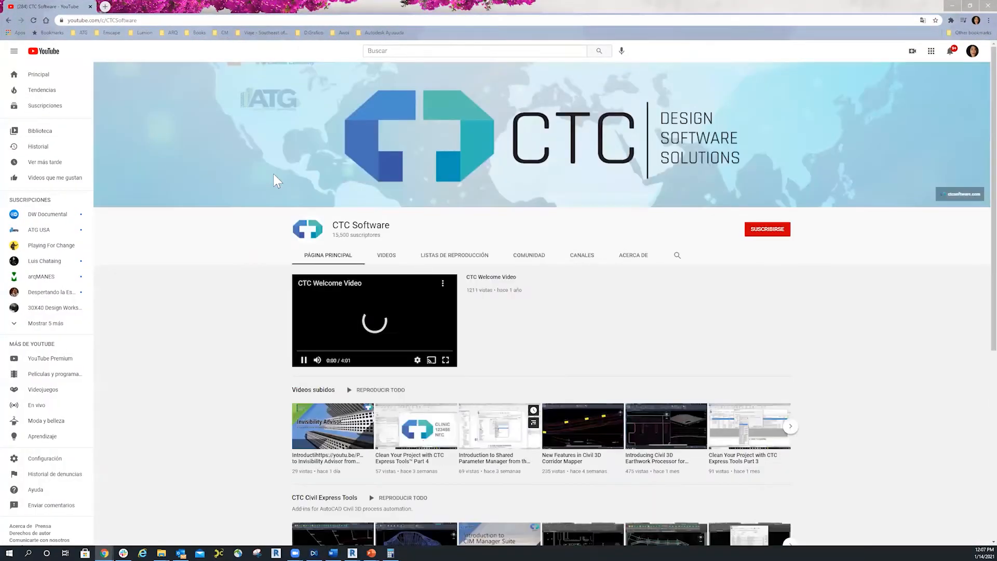
pyautogui.click(305, 360)
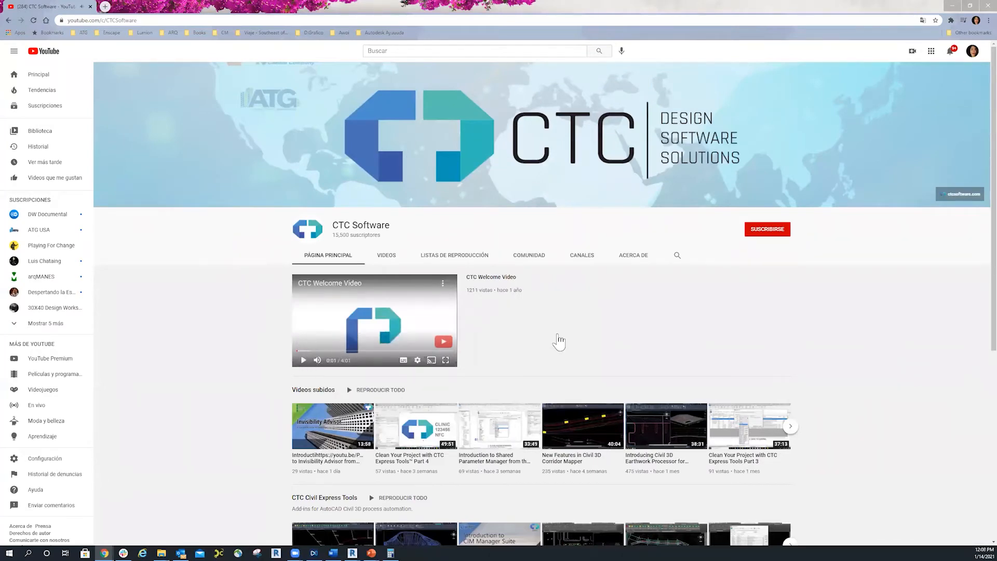
pyautogui.scroll(-2, 579, 355)
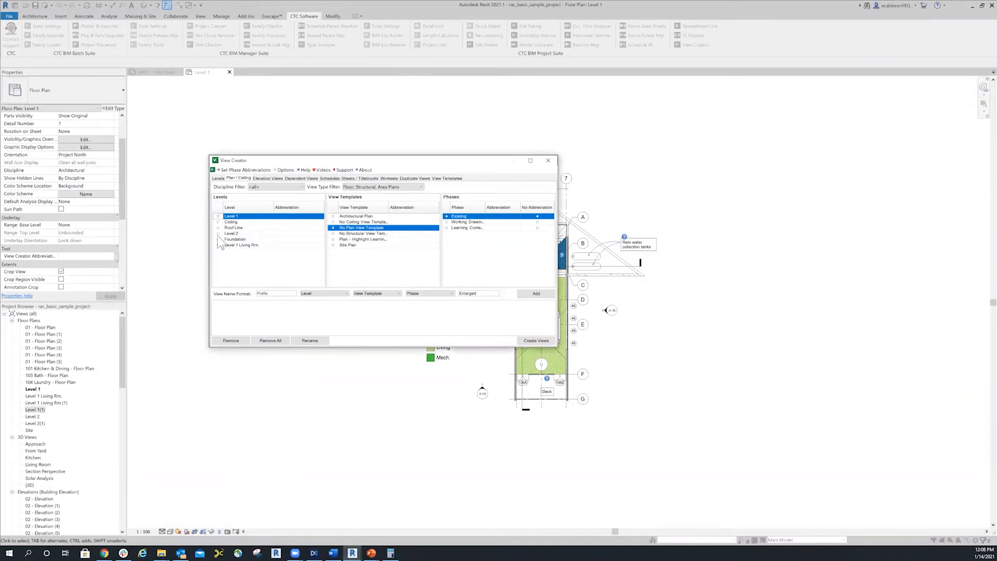
# Back in View Creator, queue Level 1 and Level 2 plan views with the Architectural Plan template, Working Drawings phase and Enlarged suffix.
pyautogui.click(218, 233)
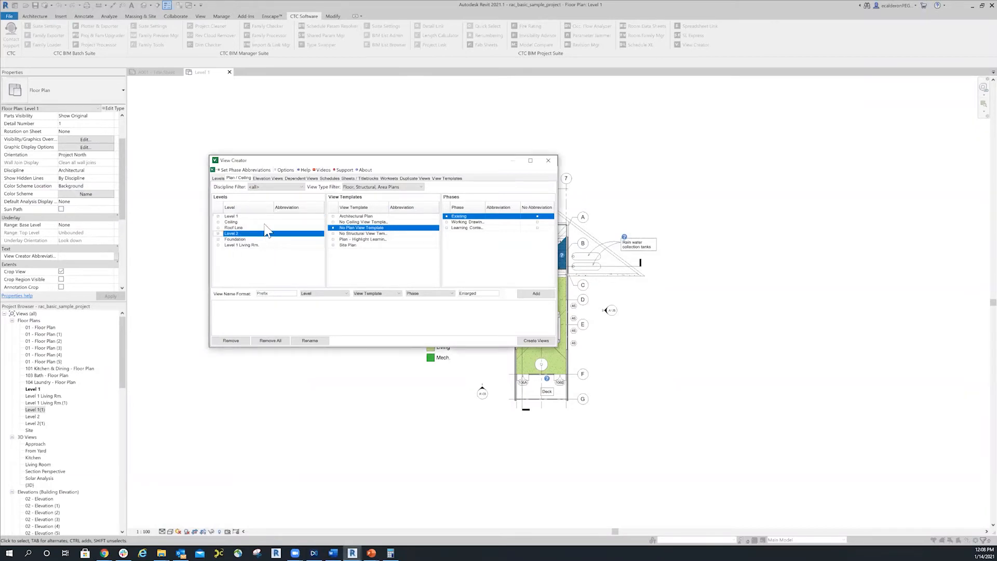
pyautogui.click(415, 234)
pyautogui.click(333, 217)
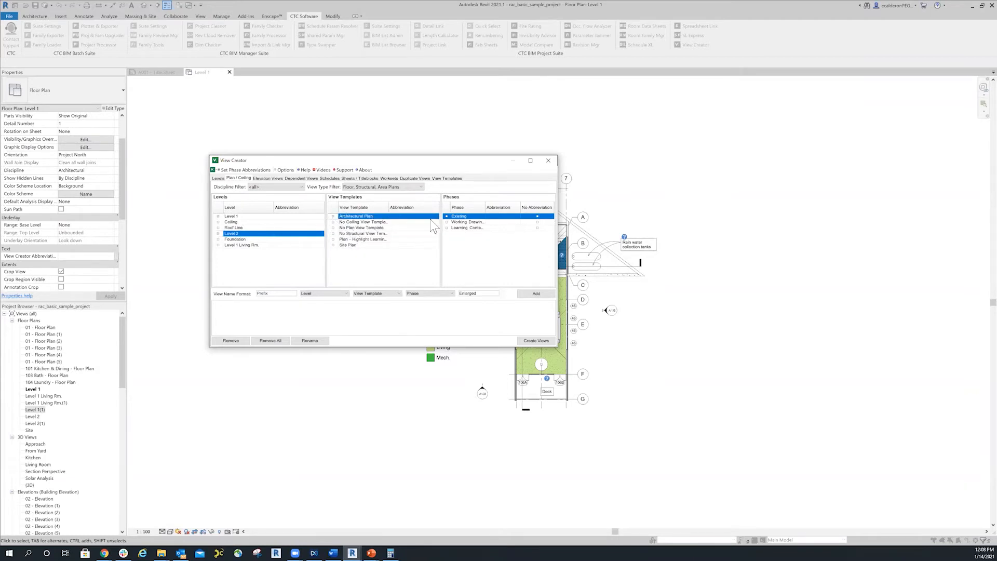
pyautogui.click(446, 222)
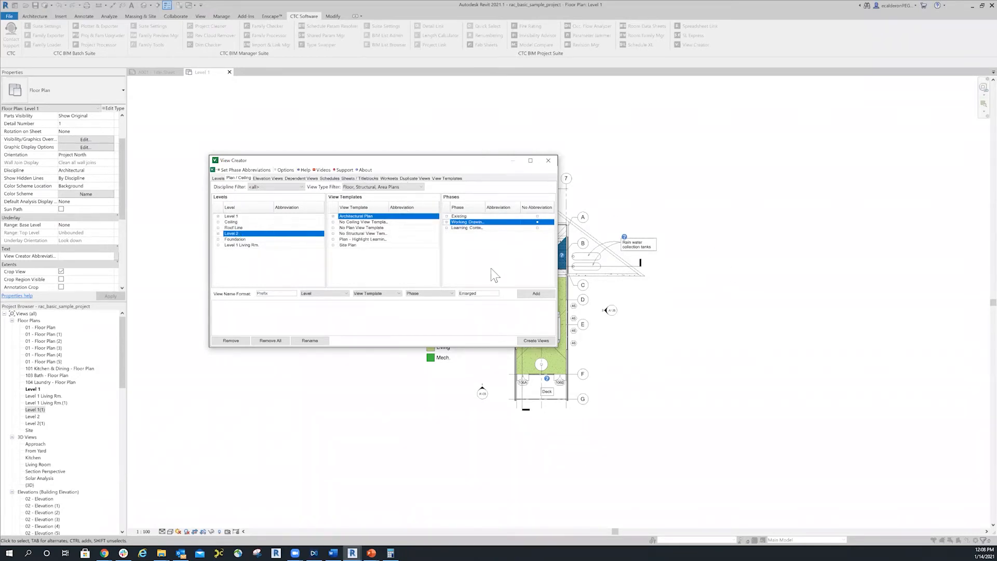
pyautogui.click(541, 294)
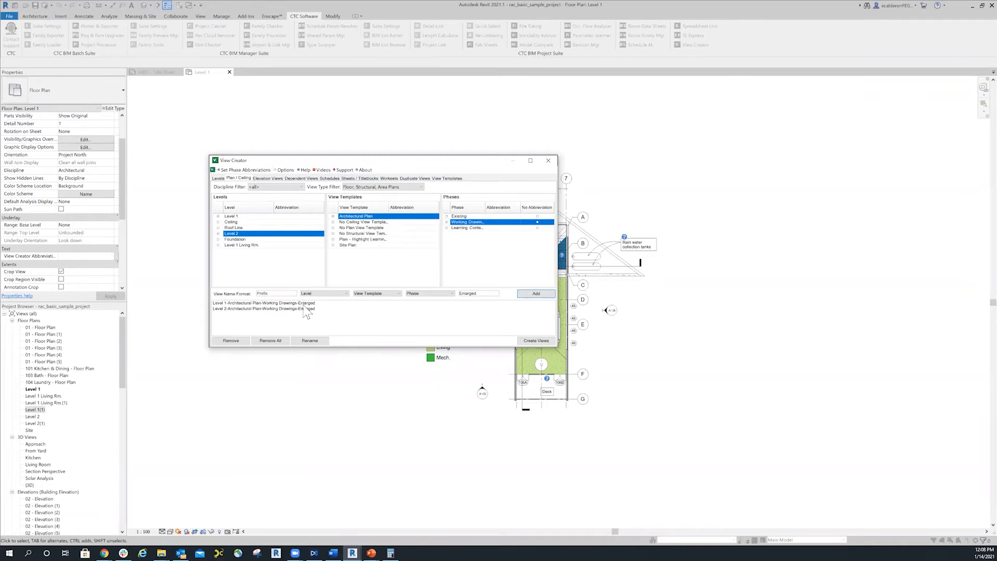
pyautogui.click(263, 309)
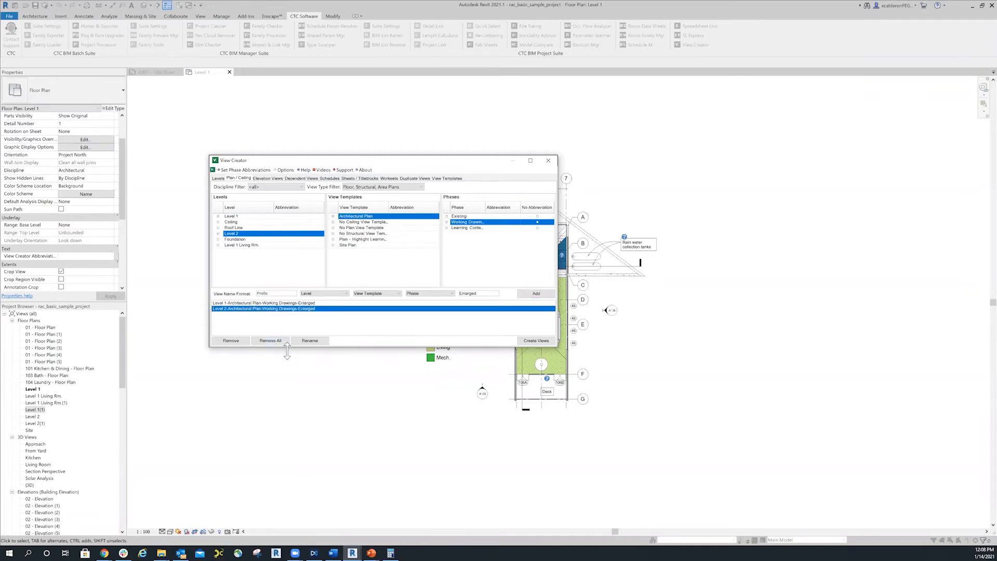
pyautogui.click(316, 340)
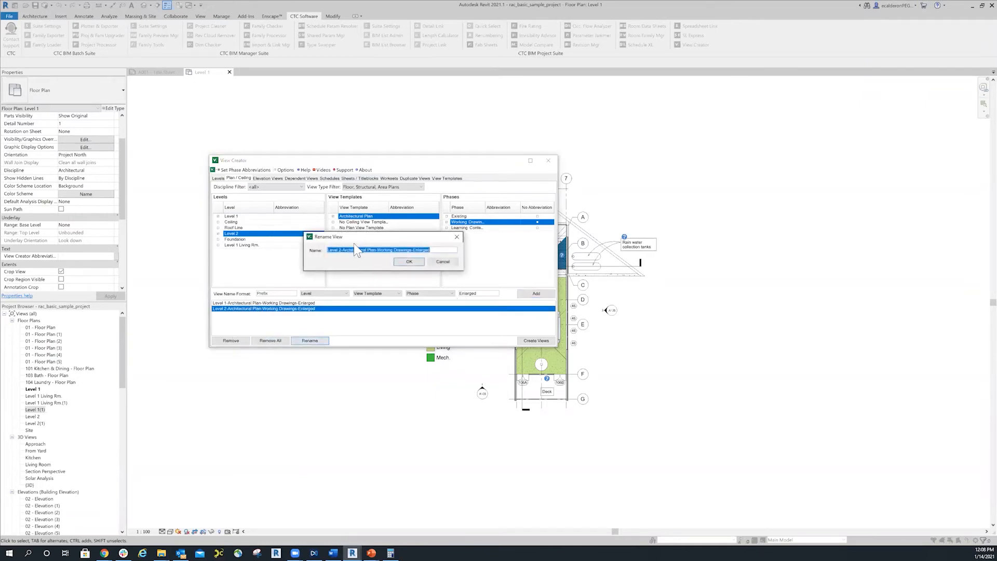
pyautogui.click(460, 239)
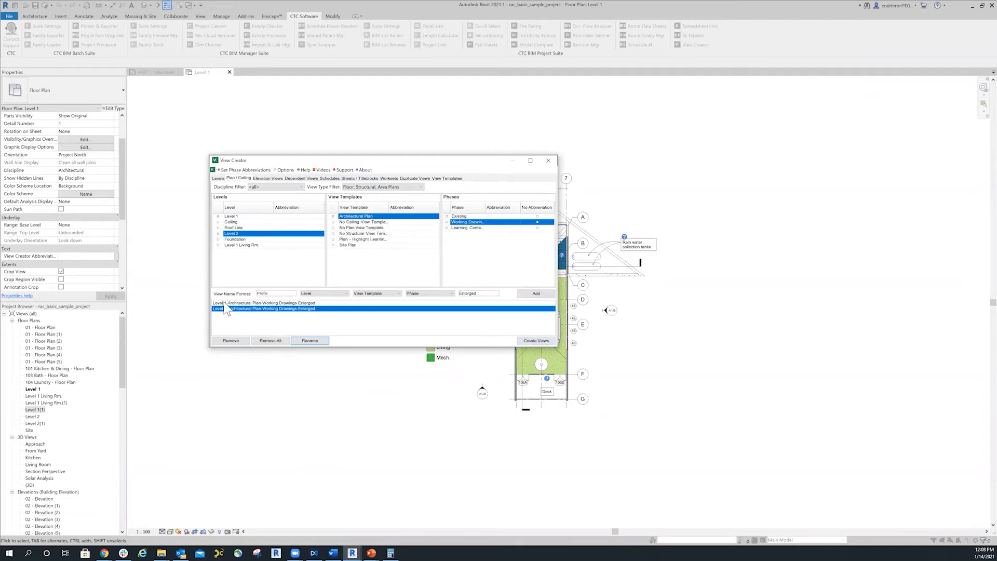
# Create the queued Level 1 and Level 2 plan views and close View Creator.
pyautogui.click(539, 341)
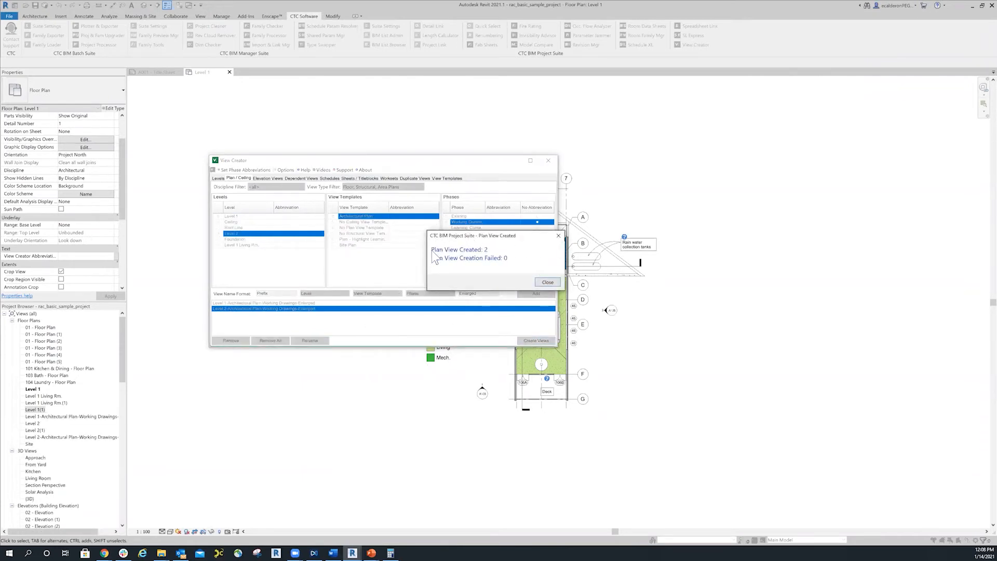
pyautogui.click(550, 282)
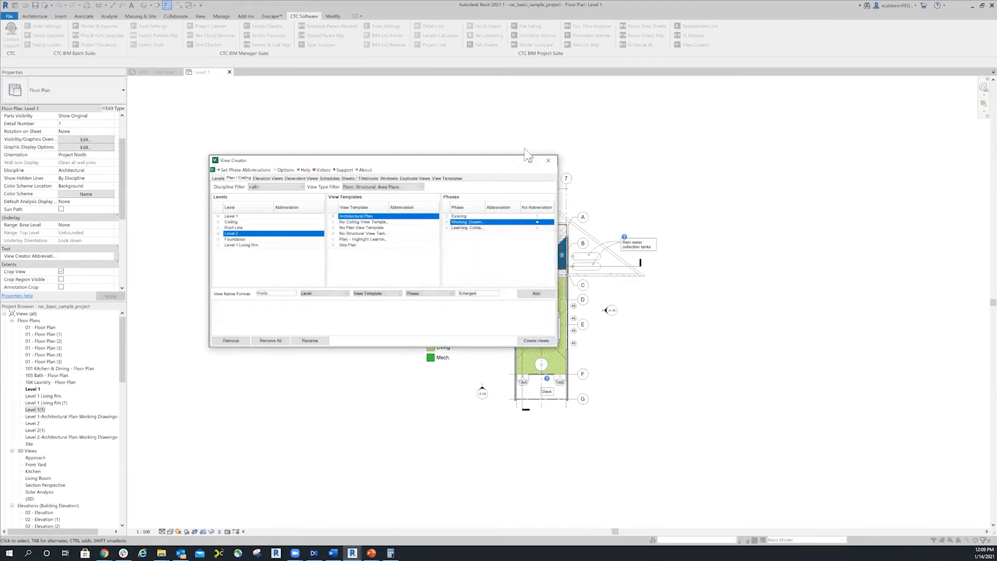
pyautogui.click(548, 160)
# Inspect the Level 1(1) and Level 2 floor plans, then close both and return to the Level 1 plan.
pyautogui.doubleClick(33, 410)
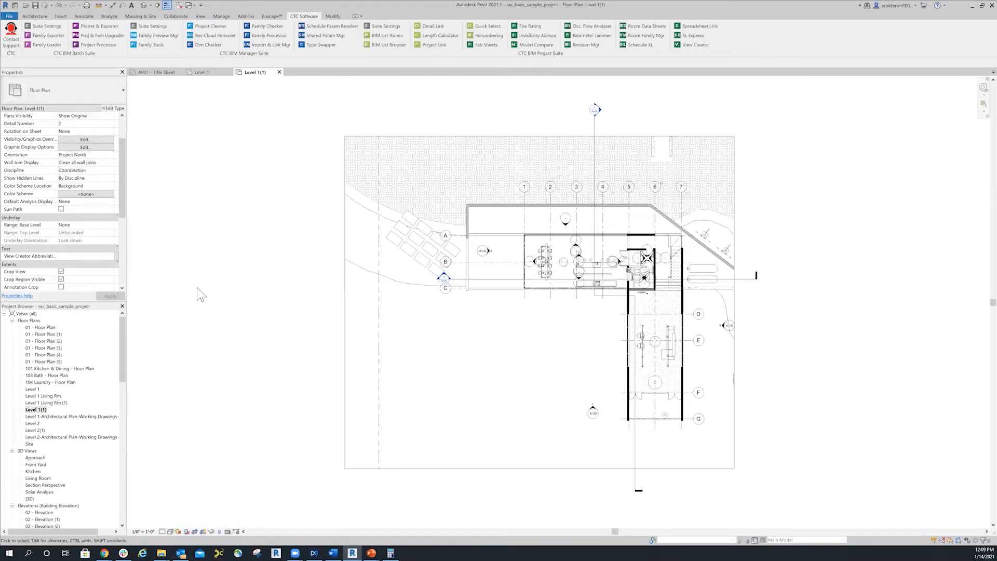
pyautogui.click(33, 423)
pyautogui.doubleClick(32, 423)
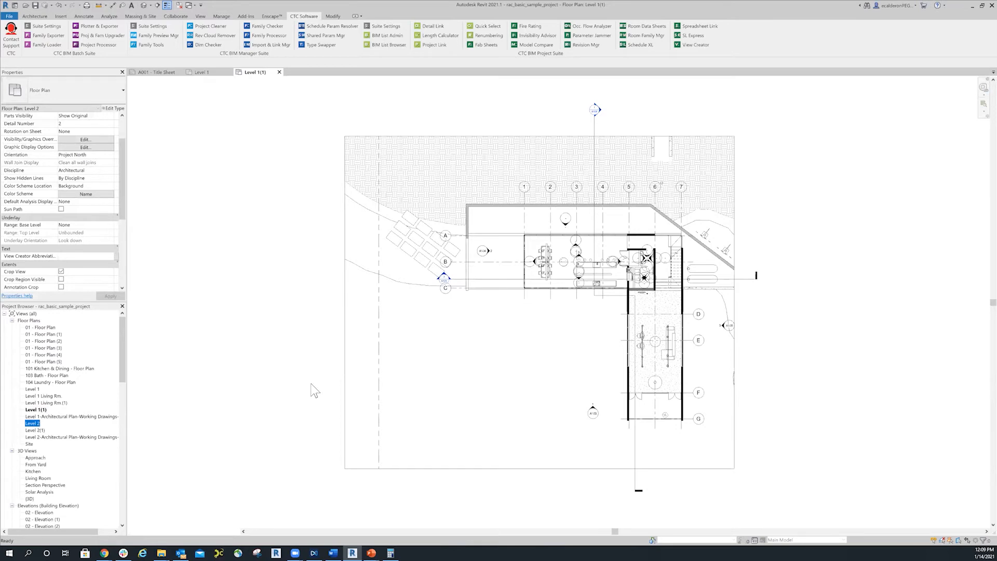
pyautogui.scroll(-1, 524, 226)
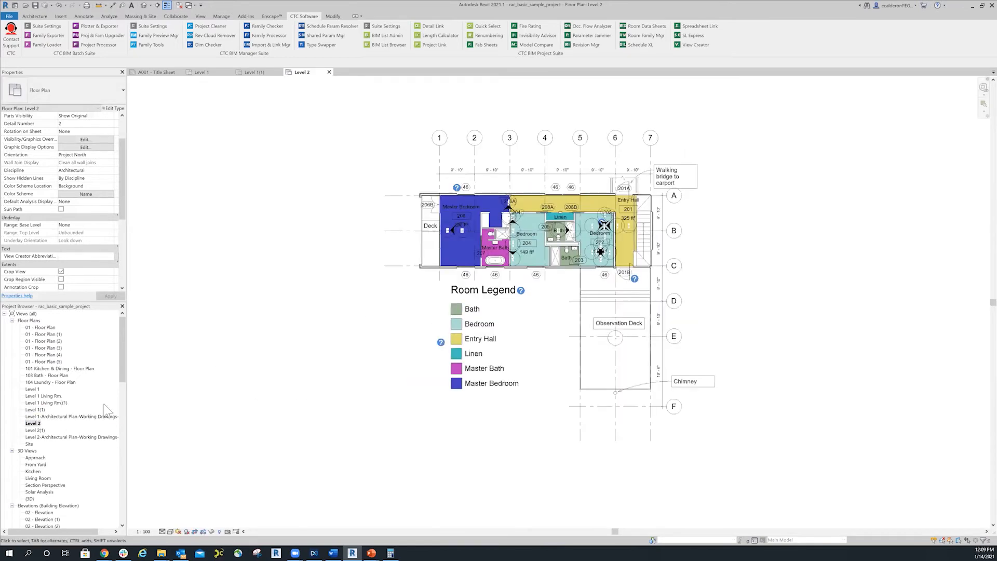
pyautogui.click(29, 411)
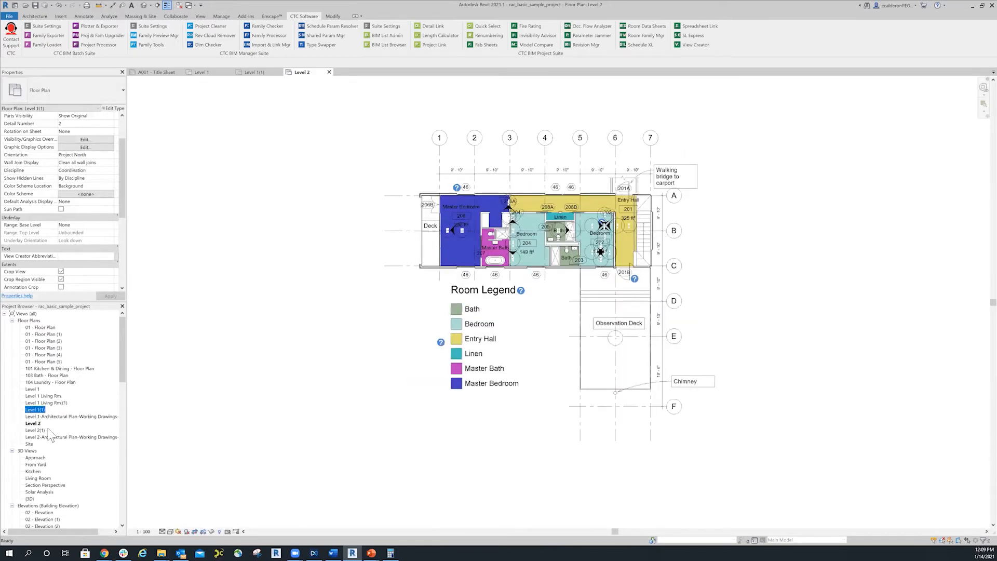
pyautogui.click(64, 403)
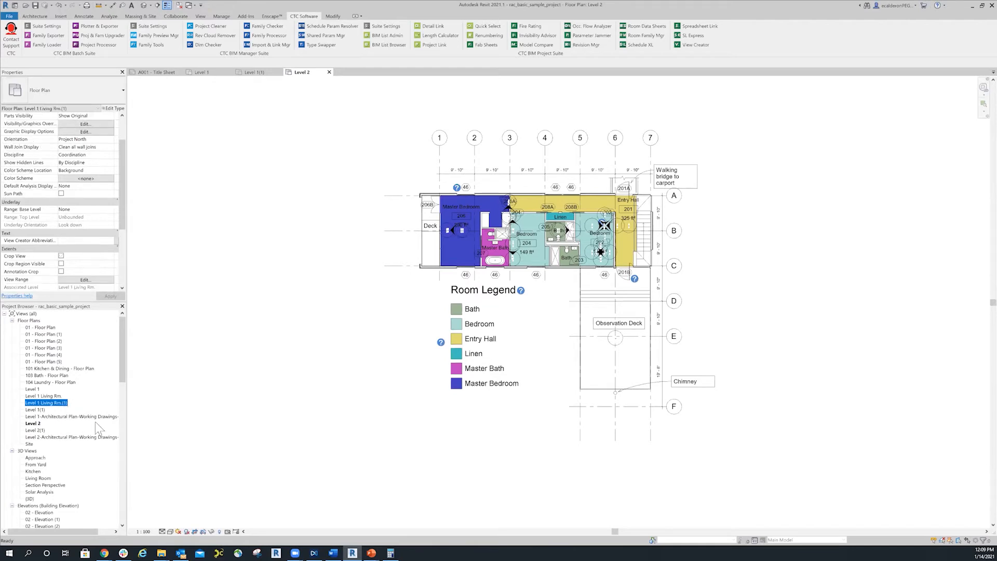
pyautogui.click(328, 72)
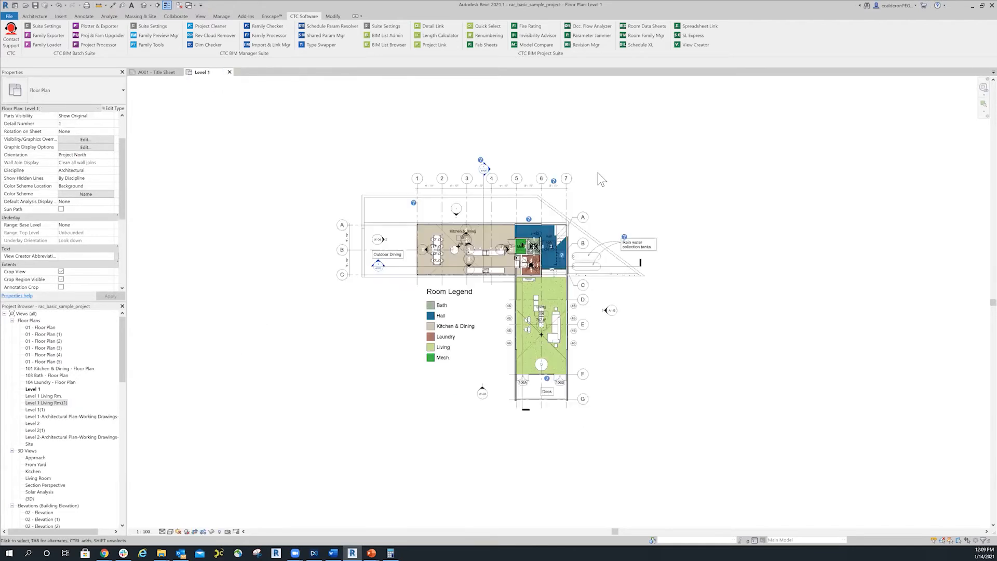
# Open Room Data Sheets and delete all existing view and layout rows from its Views list.
pyautogui.click(642, 27)
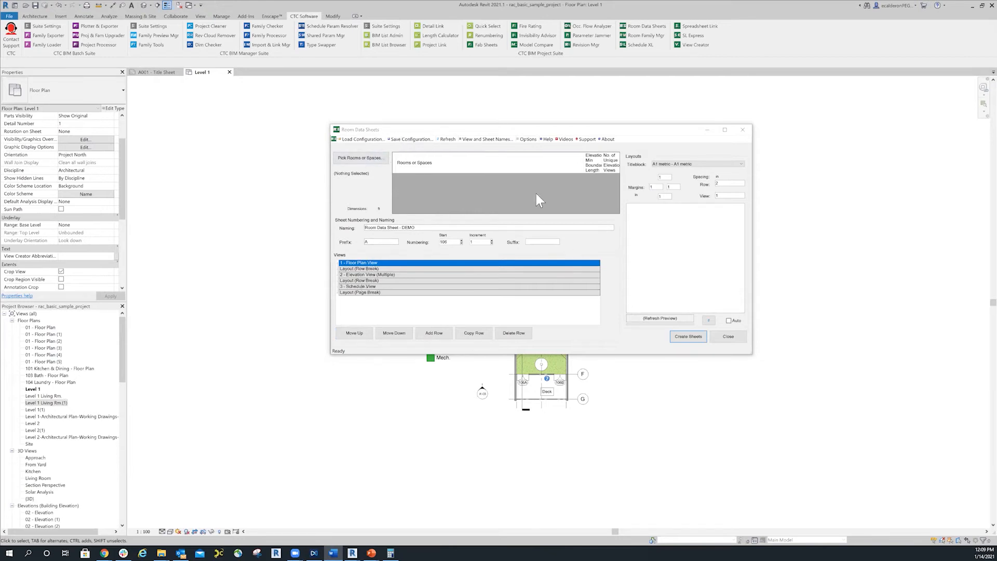
pyautogui.click(383, 130)
pyautogui.moveTo(383, 130); pyautogui.dragTo(386, 121)
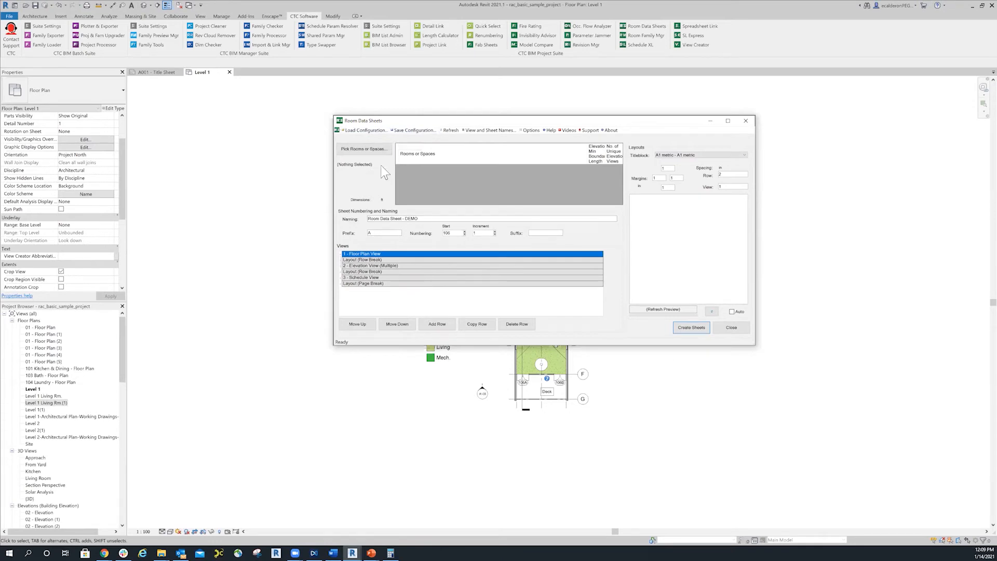
pyautogui.click(342, 254)
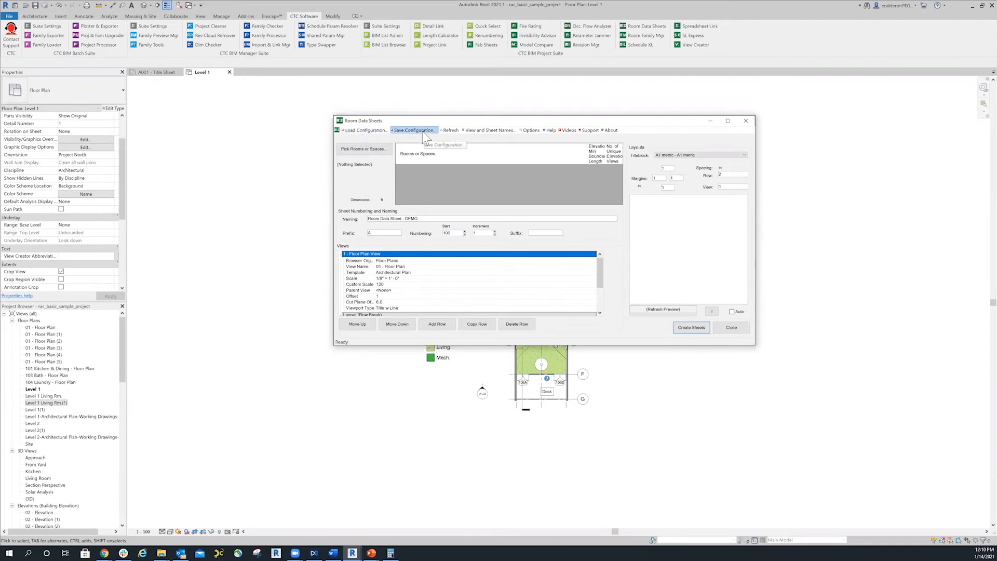
pyautogui.scroll(-2, 392, 295)
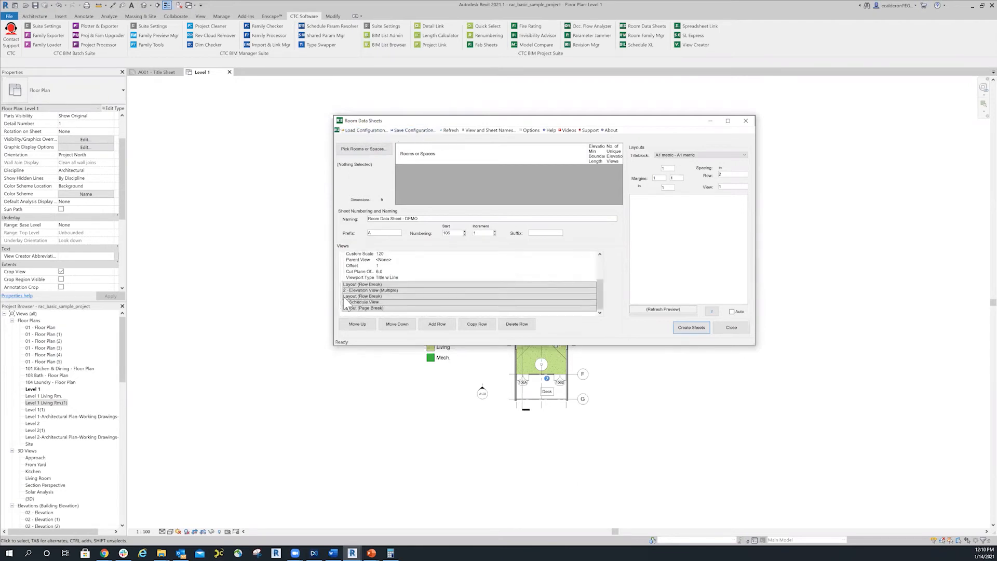
pyautogui.scroll(2, 370, 269)
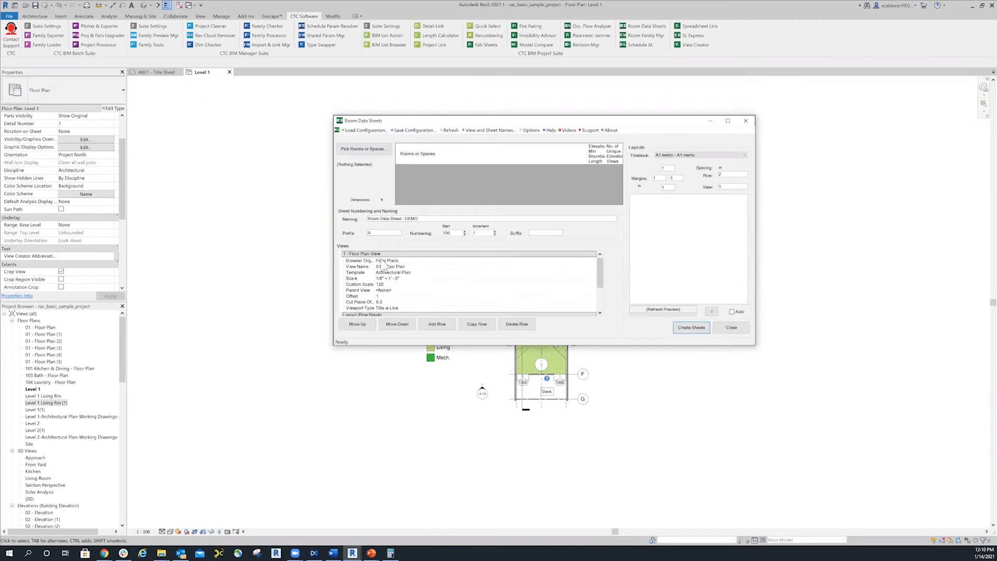
pyautogui.click(385, 261)
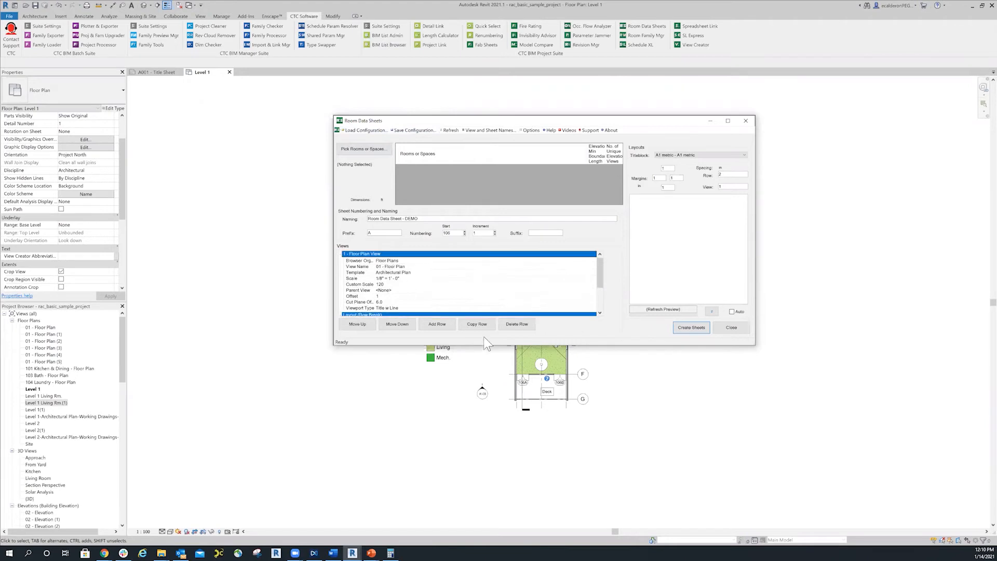
pyautogui.click(516, 324)
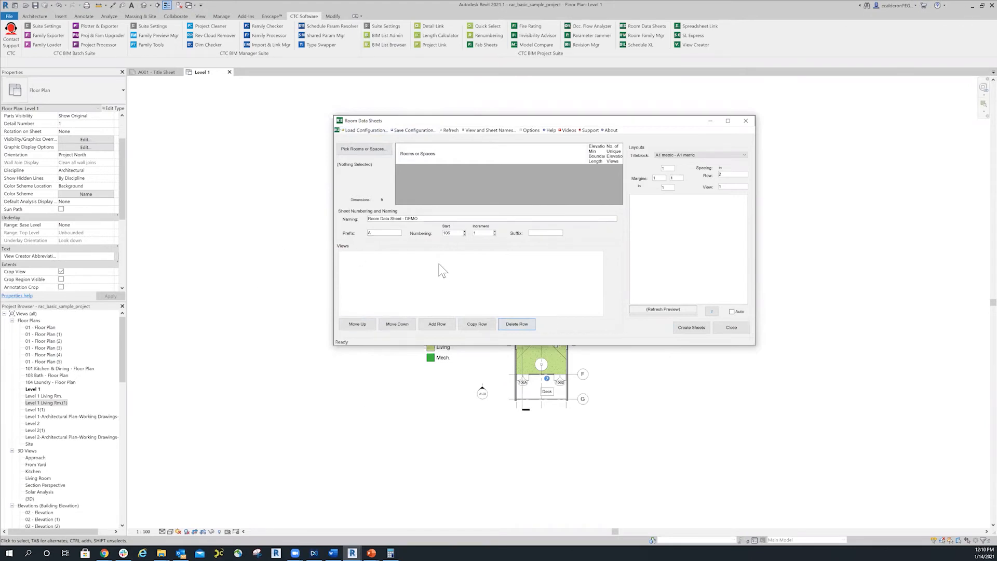
# Pick the Kitchen & Dining, Laundry and Bath rooms in the Level 1 plan as the rooms for the data sheets.
pyautogui.click(369, 149)
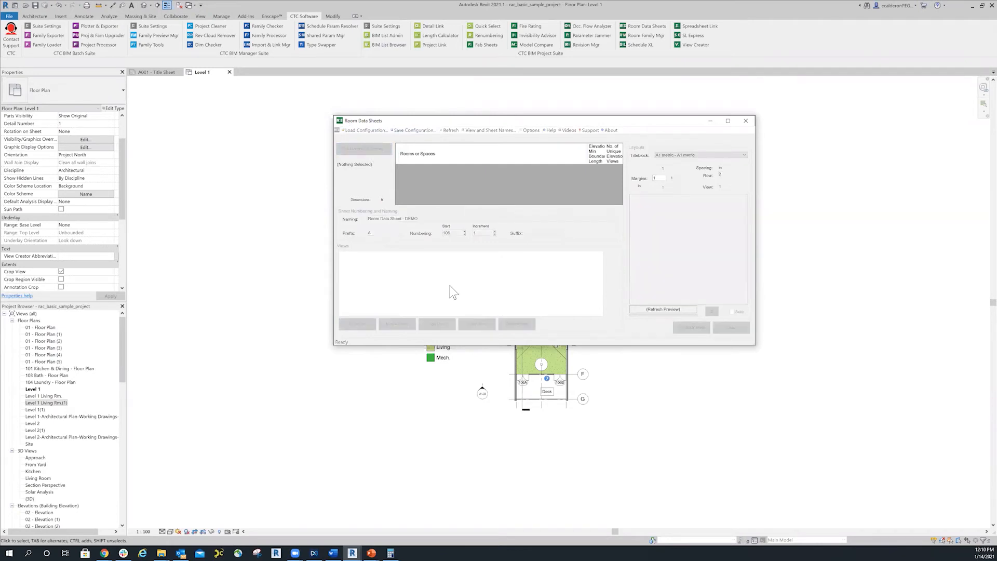
pyautogui.click(459, 254)
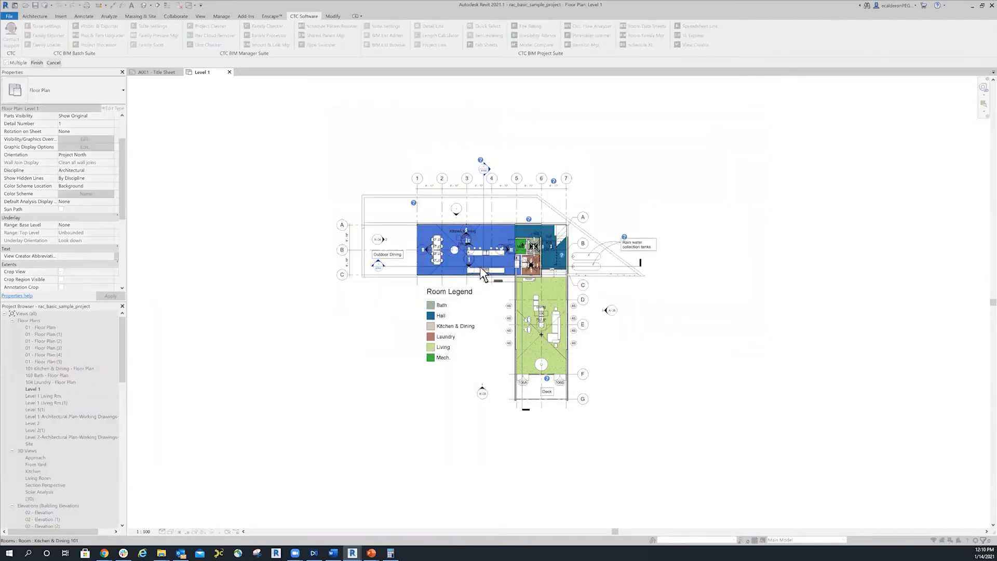
pyautogui.click(531, 262)
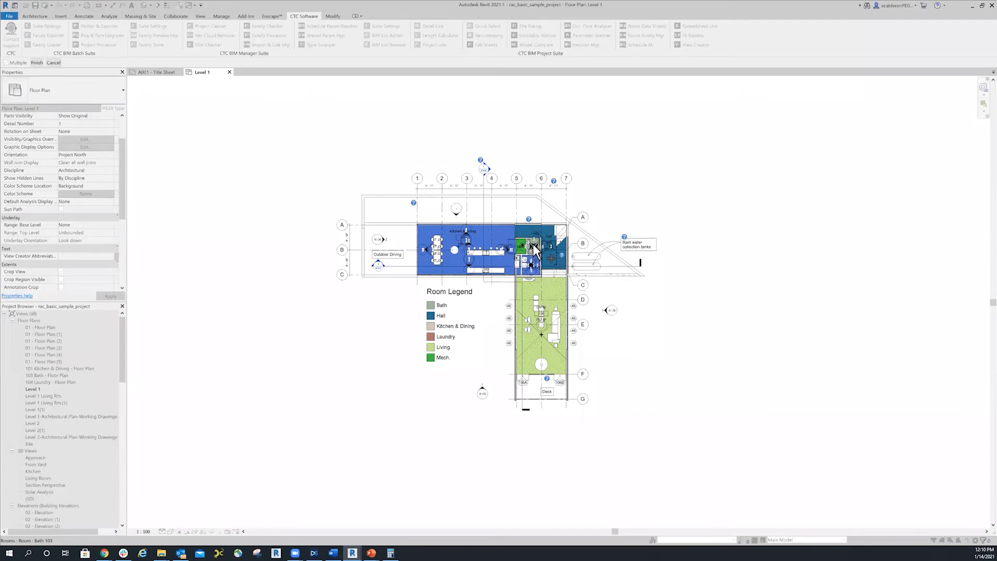
pyautogui.scroll(3, 534, 252)
pyautogui.click(538, 247)
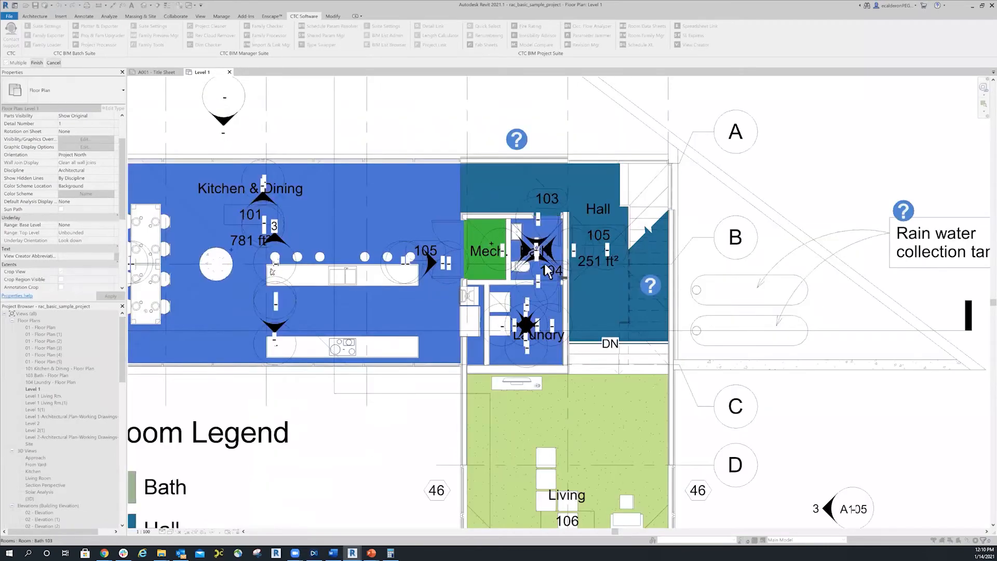
pyautogui.scroll(-3, 537, 247)
pyautogui.click(38, 62)
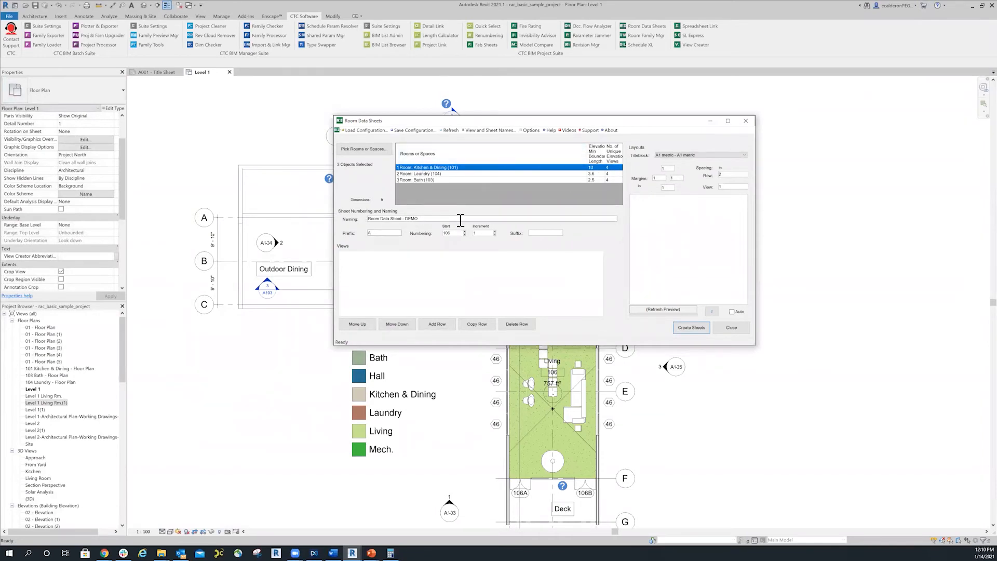
# Review the data sheet naming and prefix settings against the existing sheets listed in the project.
pyautogui.tripleClick(403, 218)
pyautogui.click(384, 233)
pyautogui.scroll(-4, 120, 415)
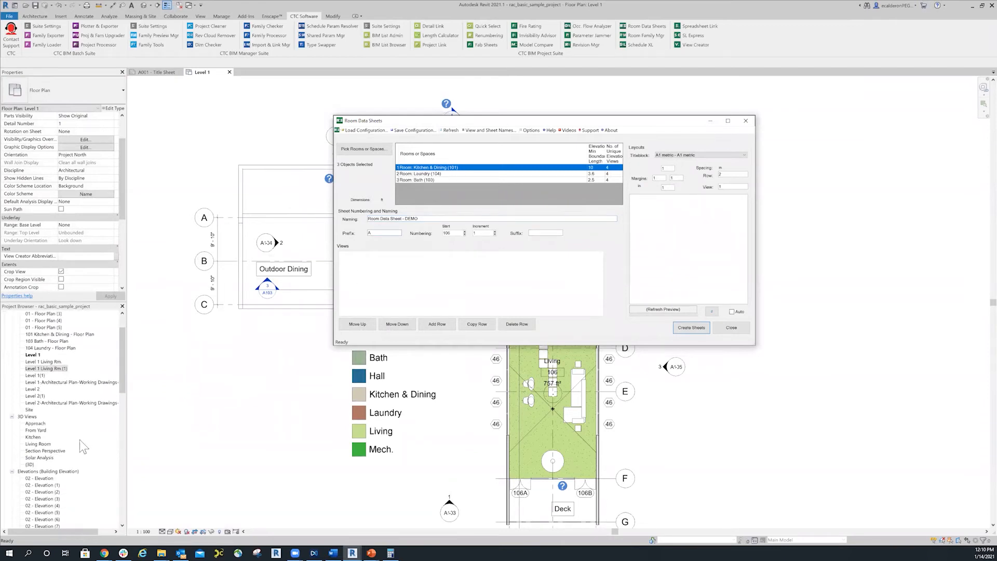
pyautogui.moveTo(123, 364); pyautogui.dragTo(75, 483)
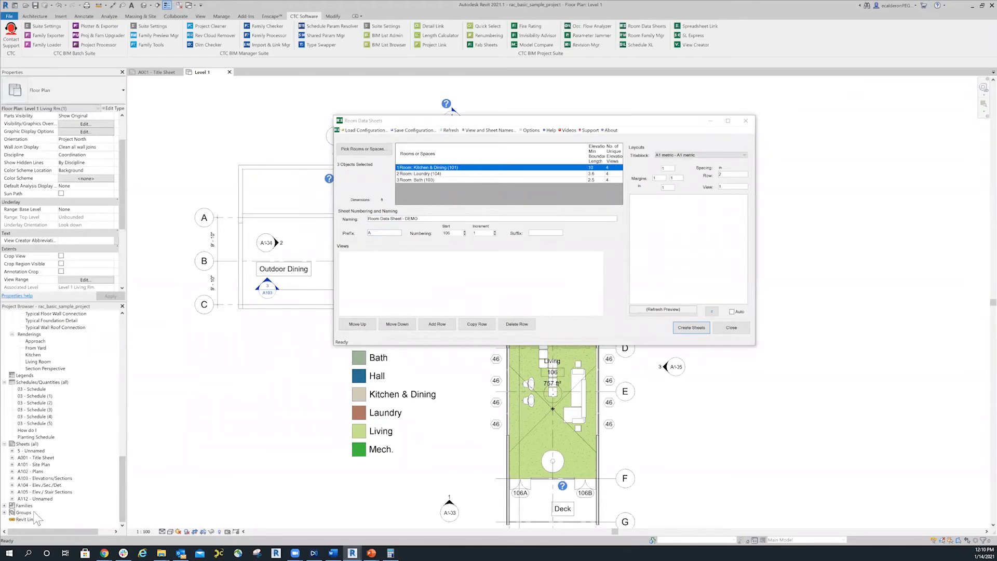
pyautogui.click(384, 233)
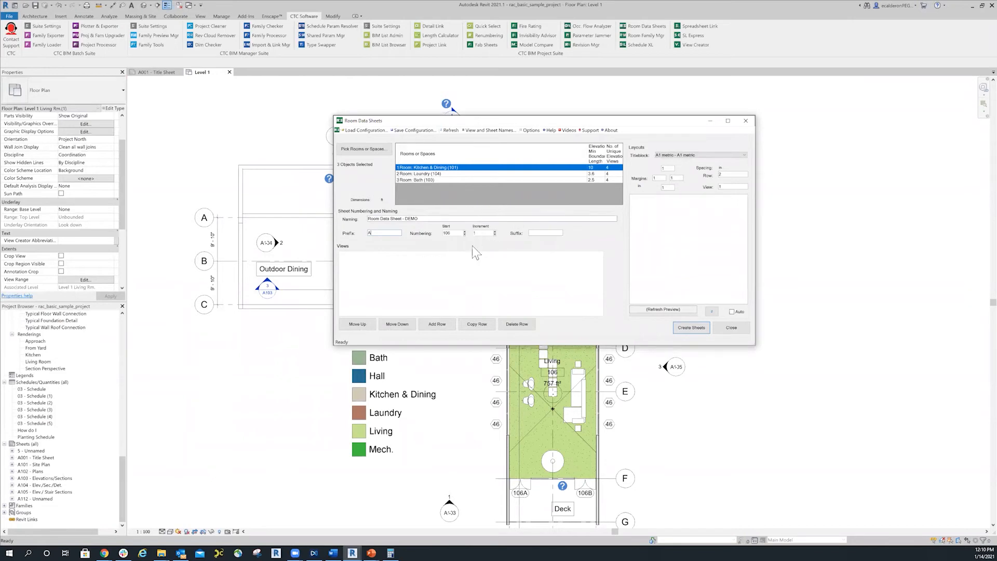
# Add Floor Plan, Elevation and 3D view rows to the data sheet's Views list.
pyautogui.click(444, 323)
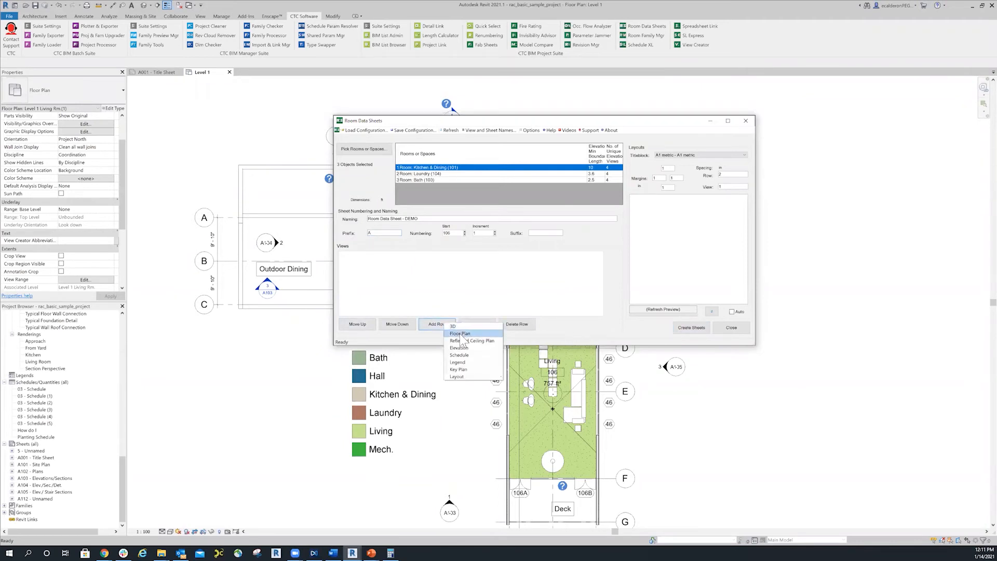
pyautogui.click(461, 334)
pyautogui.click(441, 322)
pyautogui.click(434, 334)
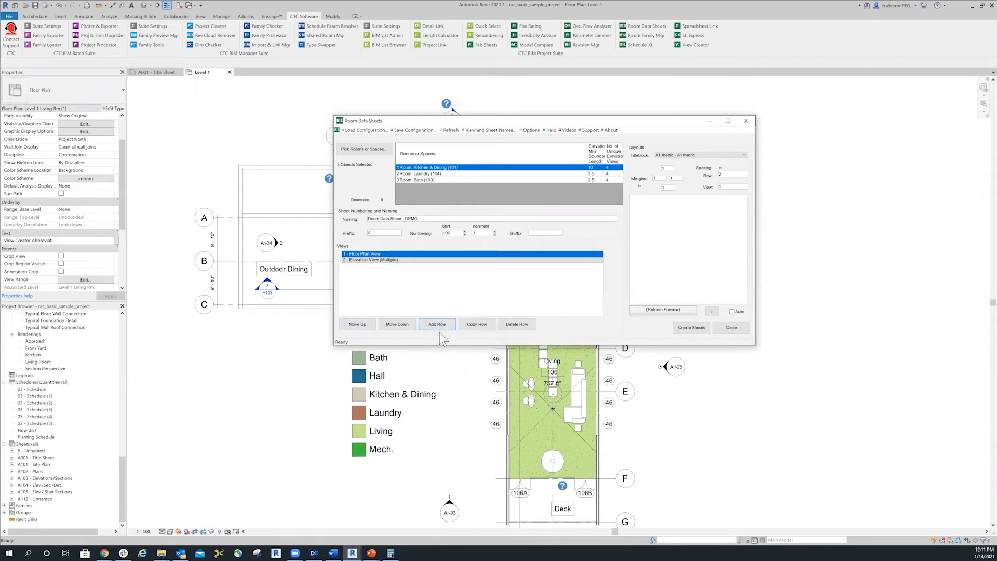
pyautogui.click(441, 326)
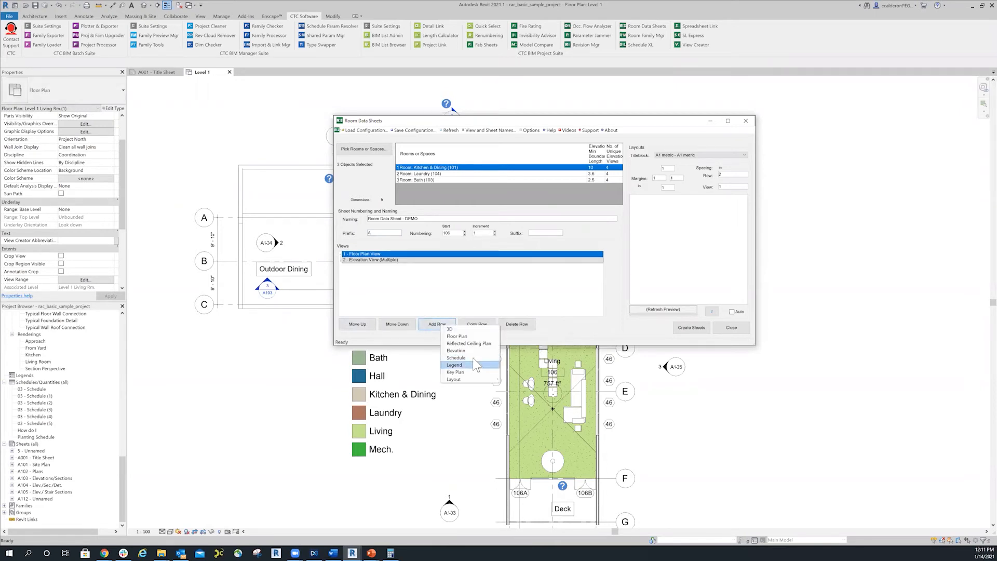
pyautogui.click(446, 329)
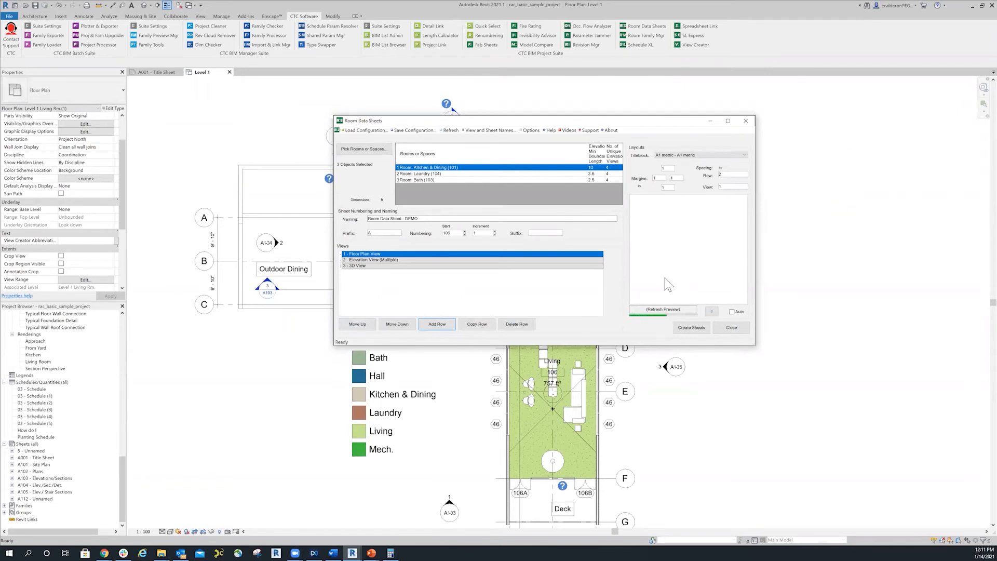
# Expand the Floor Plan, Elevation and 3D view rows and examine their naming, template, scale and viewport settings.
pyautogui.click(343, 254)
pyautogui.scroll(-1, 342, 299)
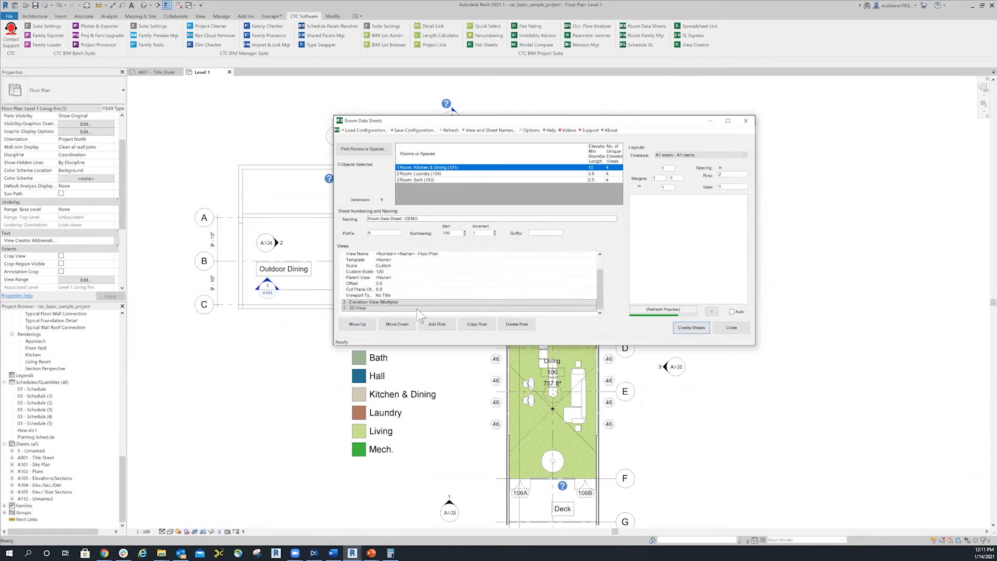
pyautogui.click(342, 303)
pyautogui.scroll(-1, 362, 307)
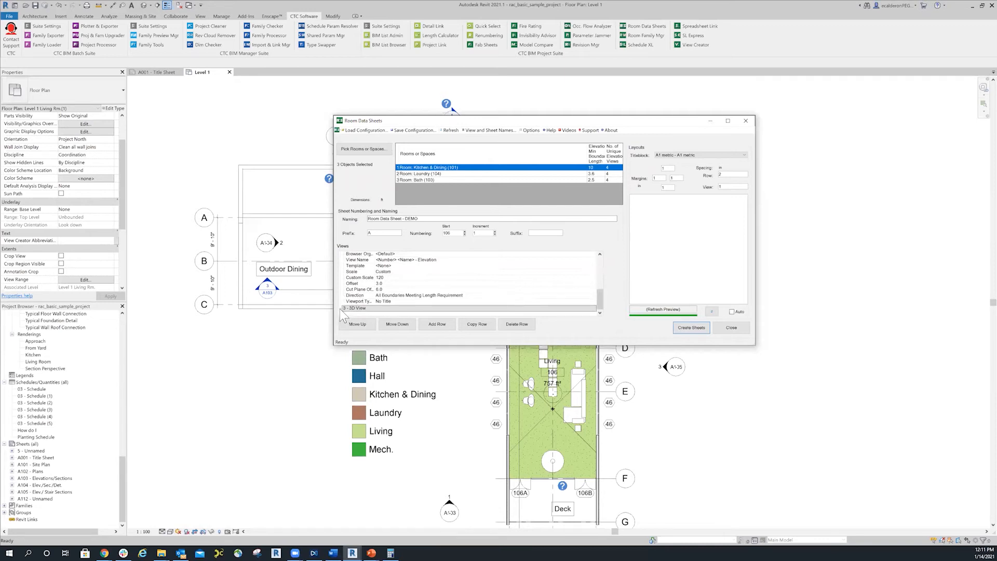
pyautogui.click(343, 308)
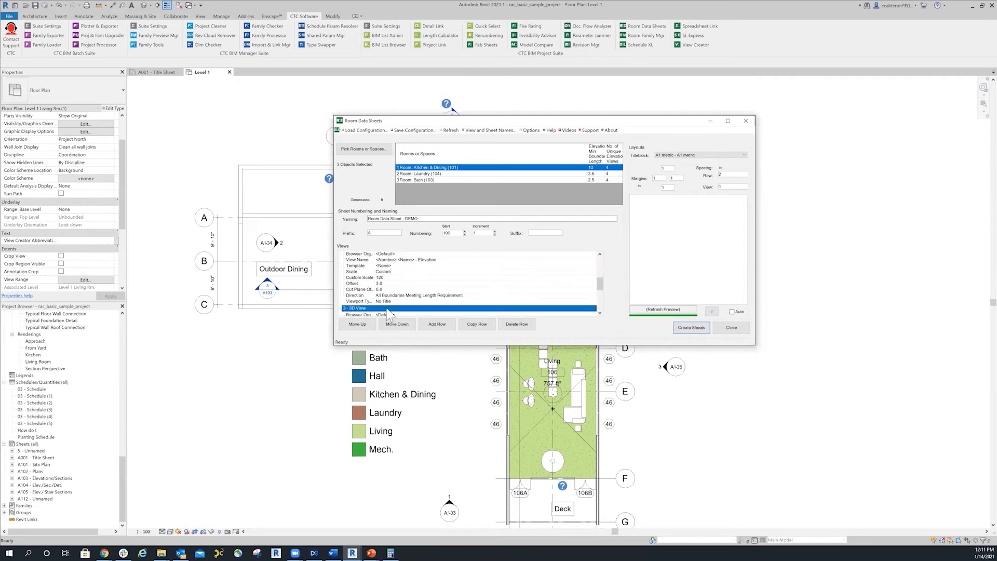
# Refresh the sheet layout preview and check the arrangement alongside the view row settings.
pyautogui.click(691, 310)
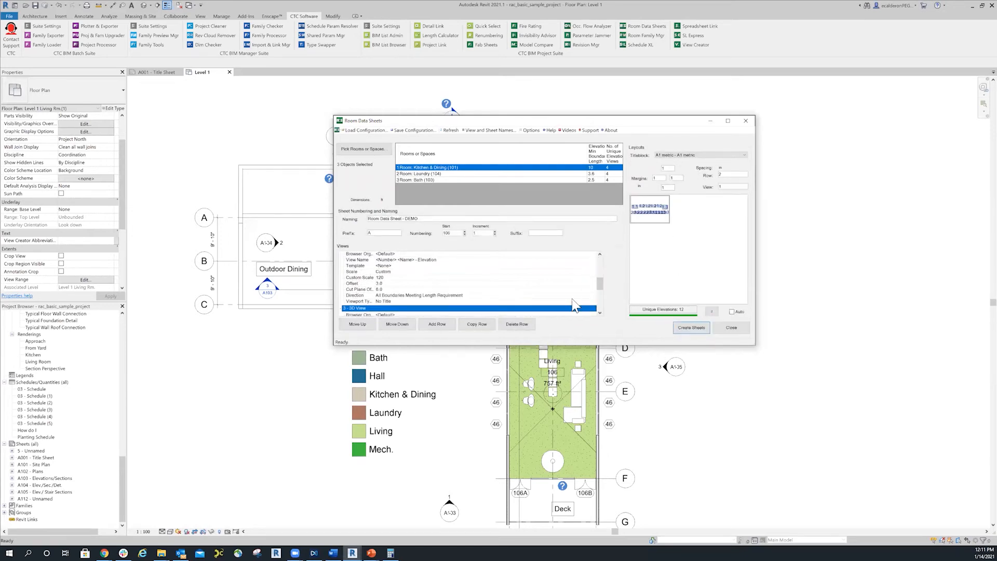
pyautogui.scroll(1, 583, 284)
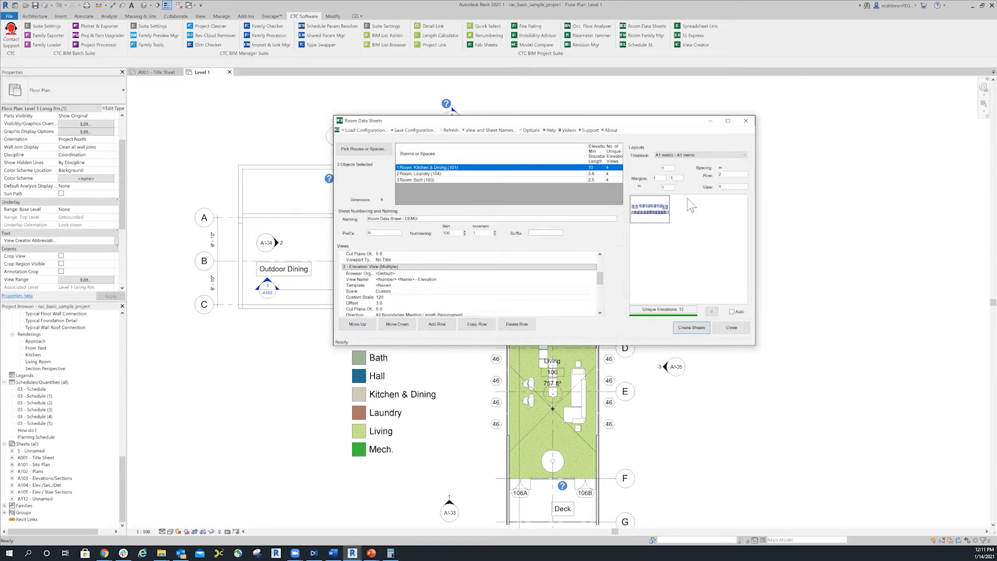
pyautogui.scroll(3, 592, 265)
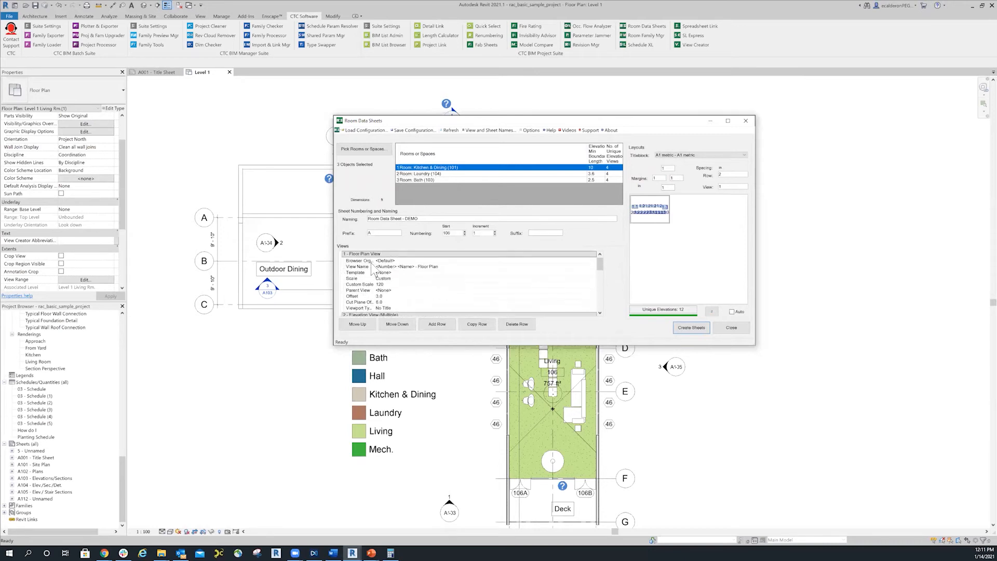
# Add a Row Break layout row and position it between the Elevation and 3D view rows.
pyautogui.scroll(-5, 450, 276)
pyautogui.click(448, 323)
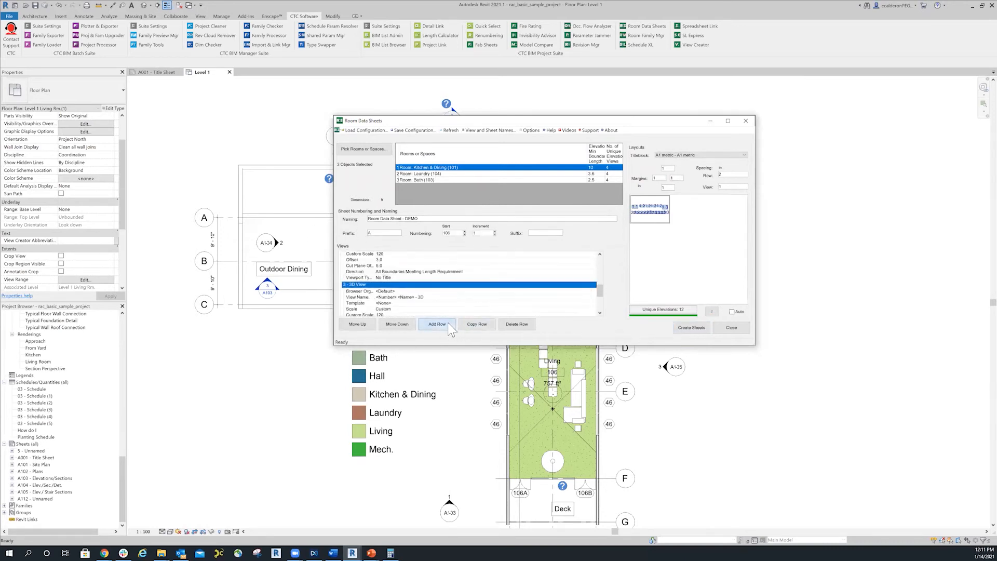
pyautogui.moveTo(479, 378)
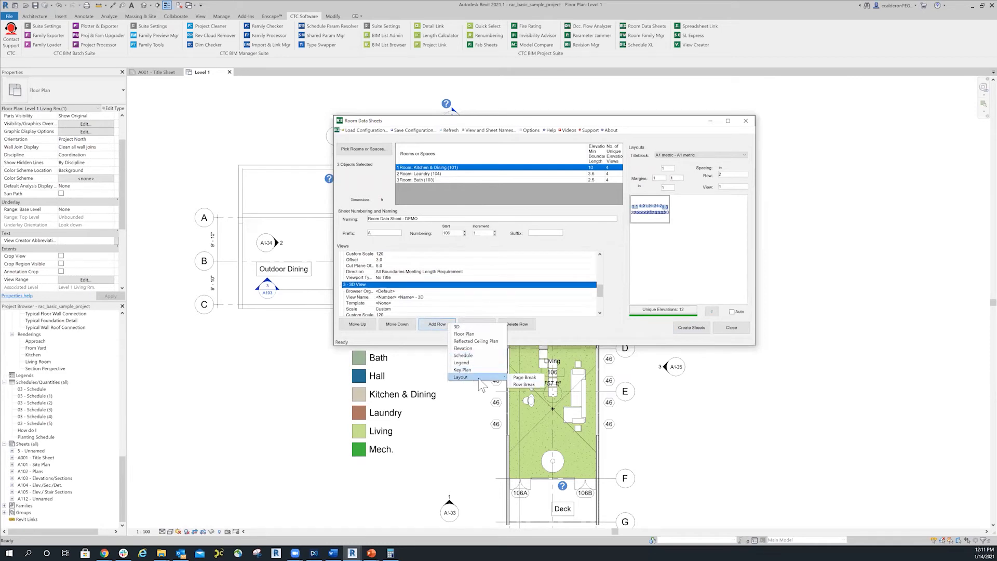
pyautogui.click(524, 385)
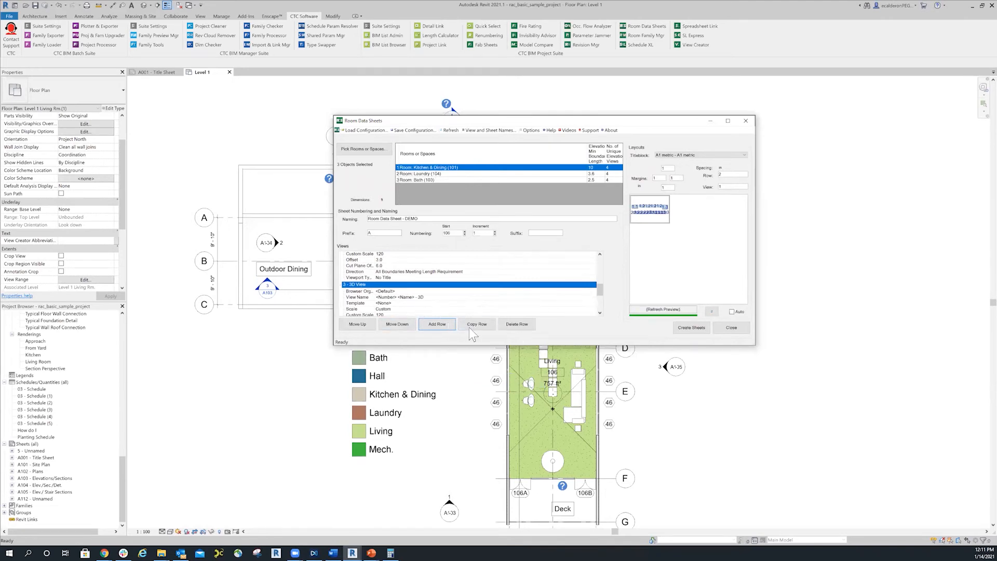
pyautogui.scroll(-3, 421, 302)
pyautogui.click(371, 308)
pyautogui.click(370, 323)
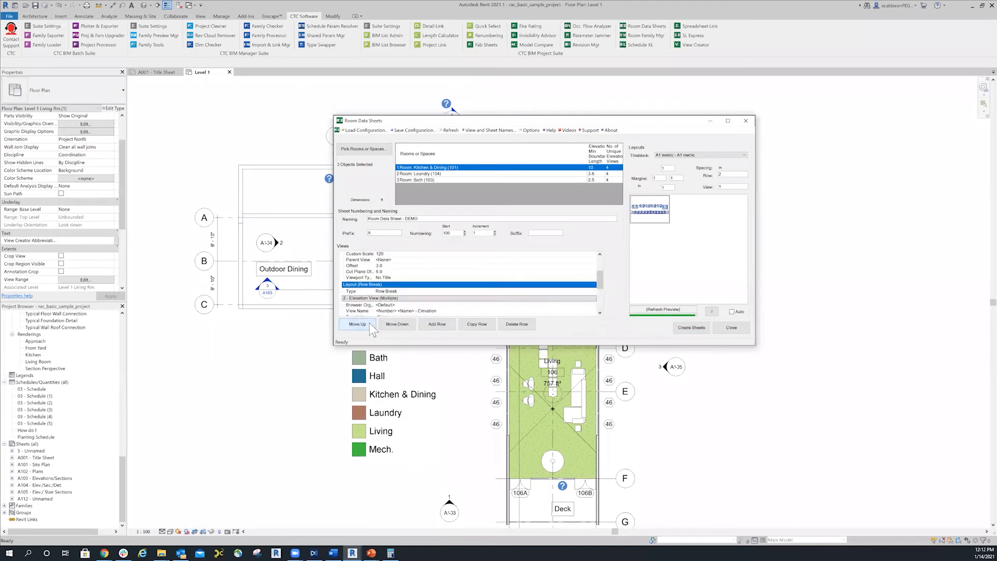
pyautogui.click(369, 323)
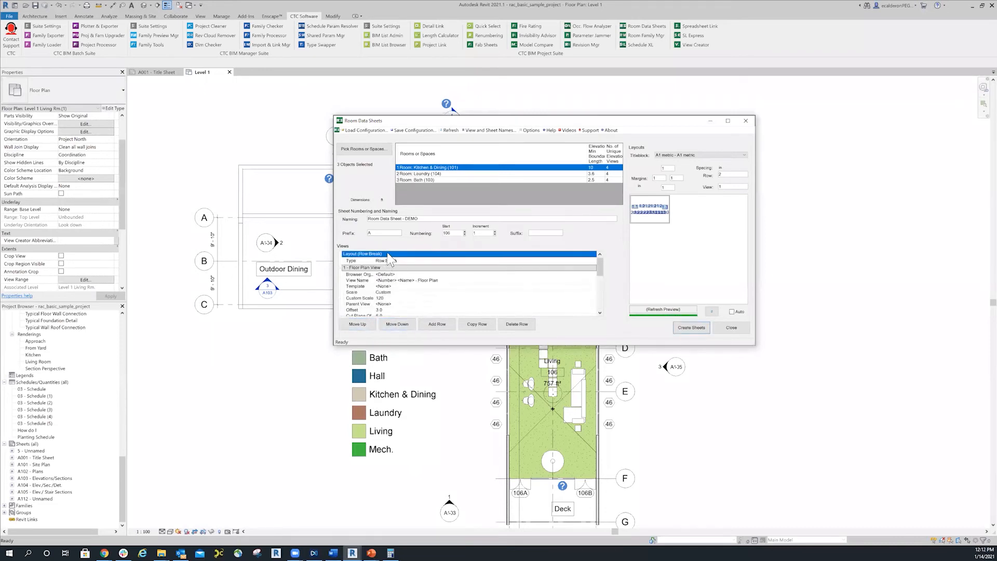
pyautogui.click(405, 325)
pyautogui.click(406, 325)
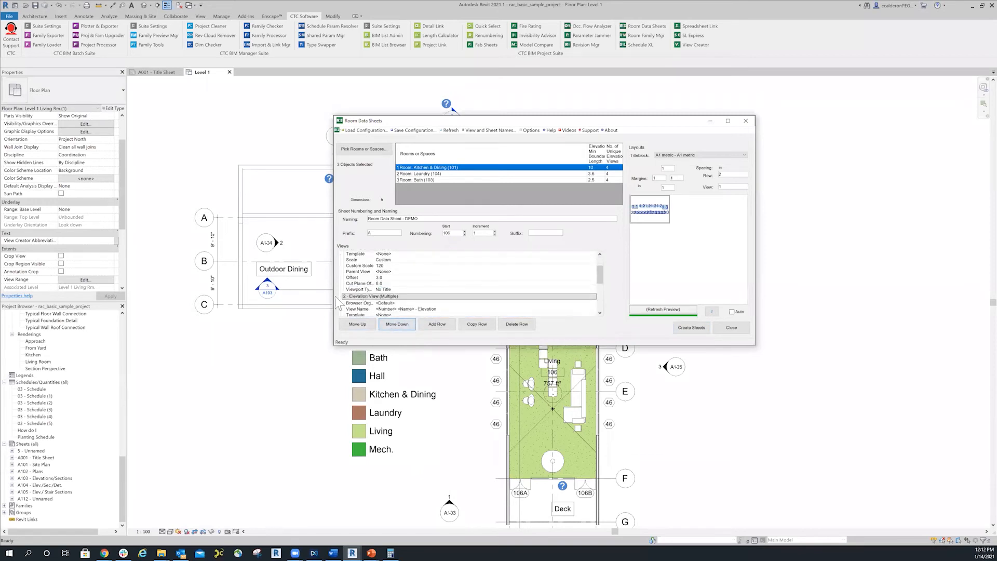
# Add another Row Break layout row, move it between the Floor Plan and Elevation rows, and refresh the layout preview.
pyautogui.scroll(-2, 417, 295)
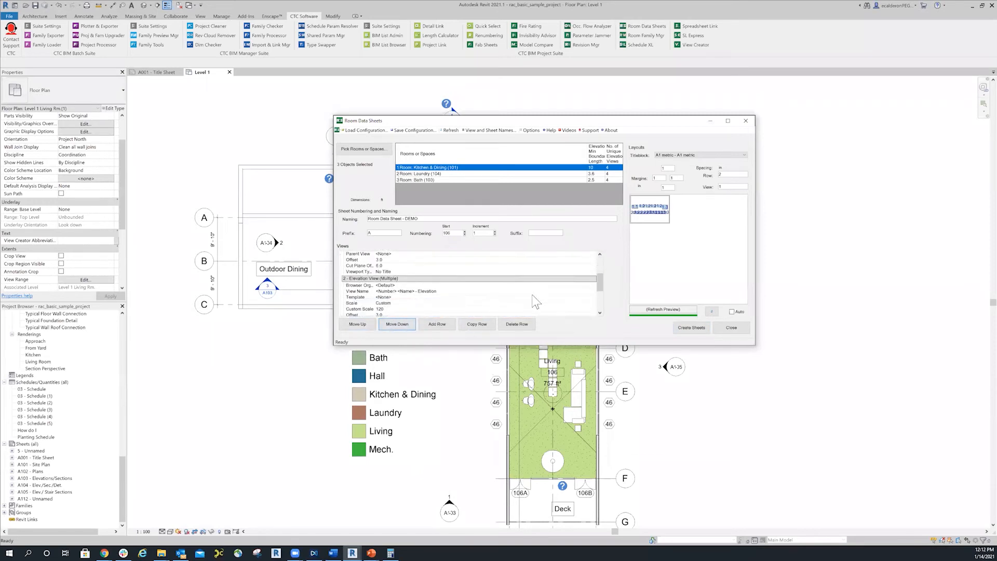
pyautogui.click(446, 327)
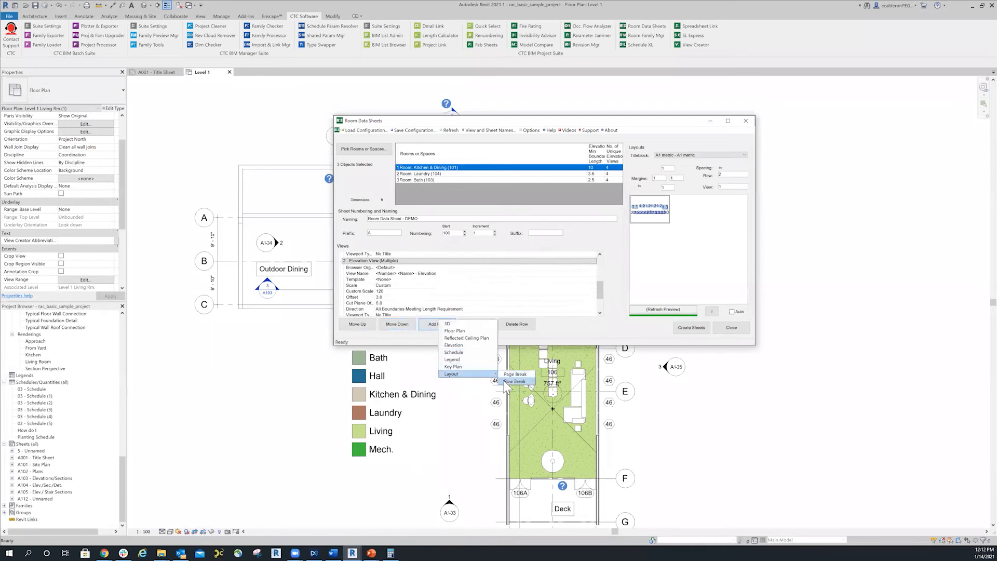
pyautogui.click(504, 381)
pyautogui.scroll(-2, 525, 291)
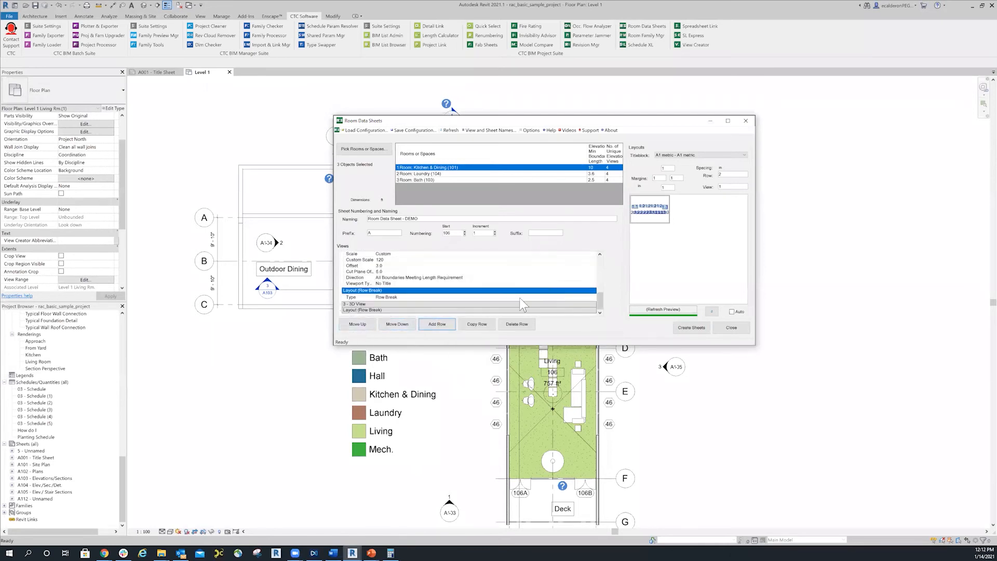
pyautogui.click(382, 310)
pyautogui.click(352, 325)
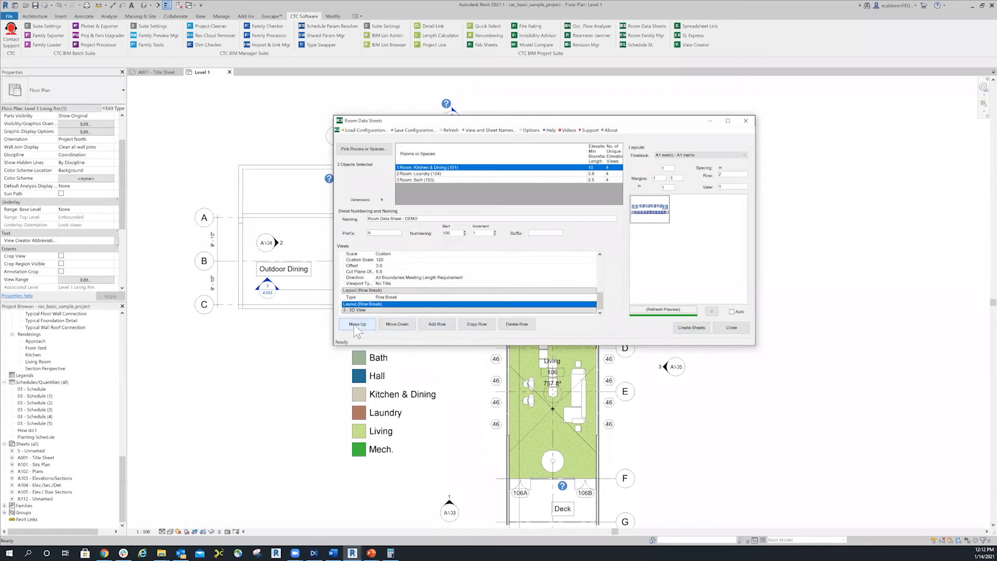
pyautogui.click(354, 324)
pyautogui.click(354, 324)
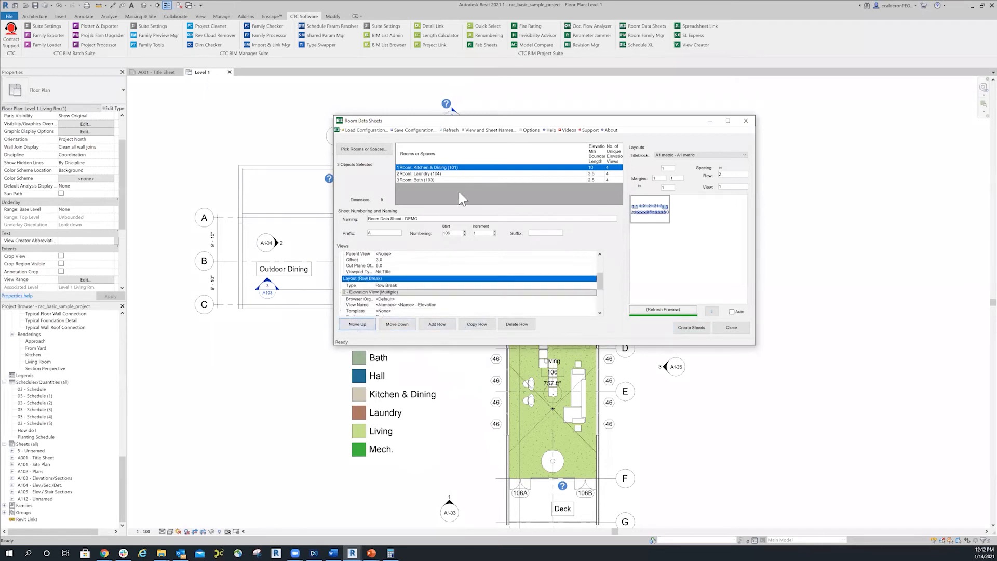
pyautogui.click(712, 311)
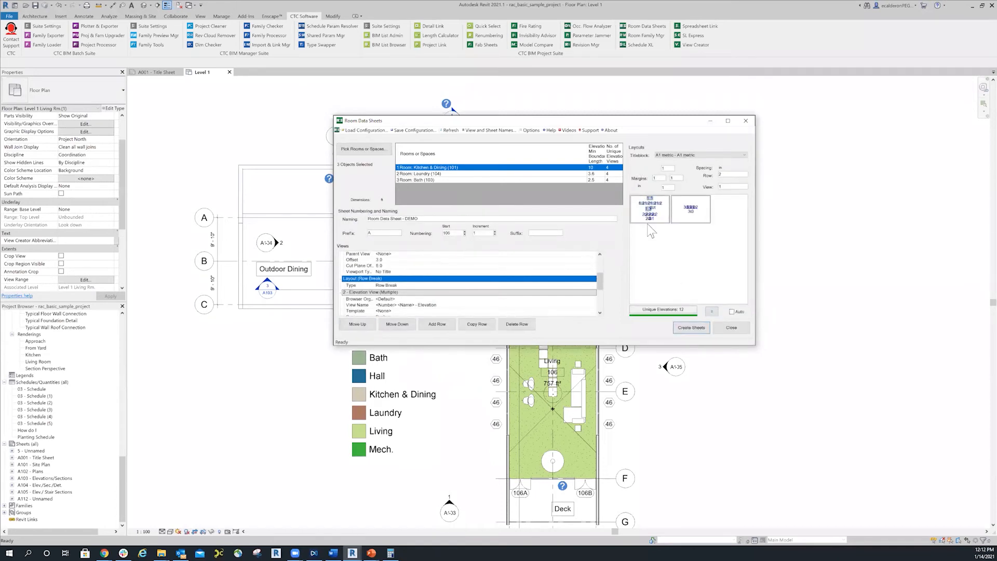
# Add a Page Break layout row at the end of the Views list and refresh the layout preview.
pyautogui.scroll(-1, 455, 300)
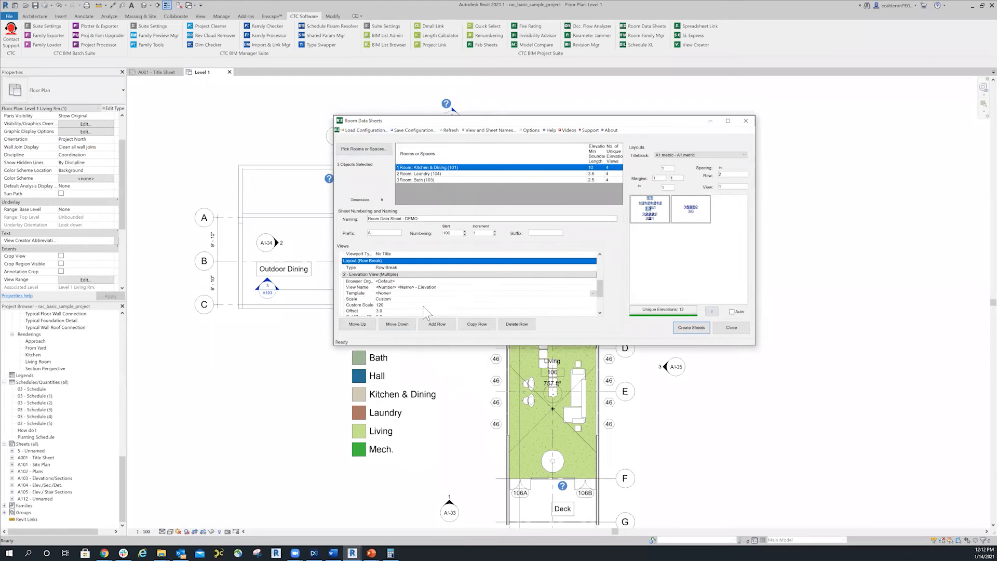
pyautogui.scroll(-2, 422, 306)
pyautogui.click(435, 322)
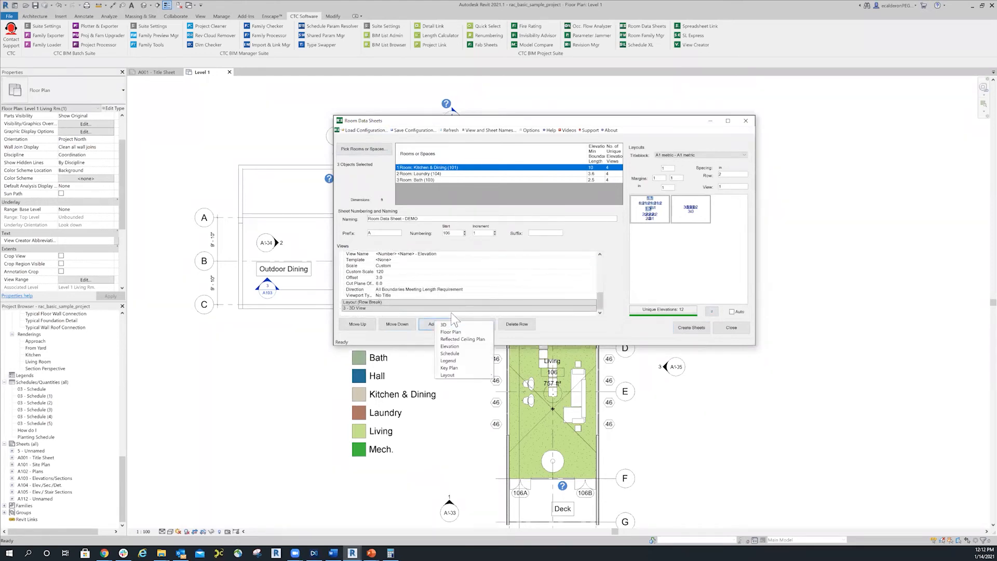
pyautogui.moveTo(453, 374)
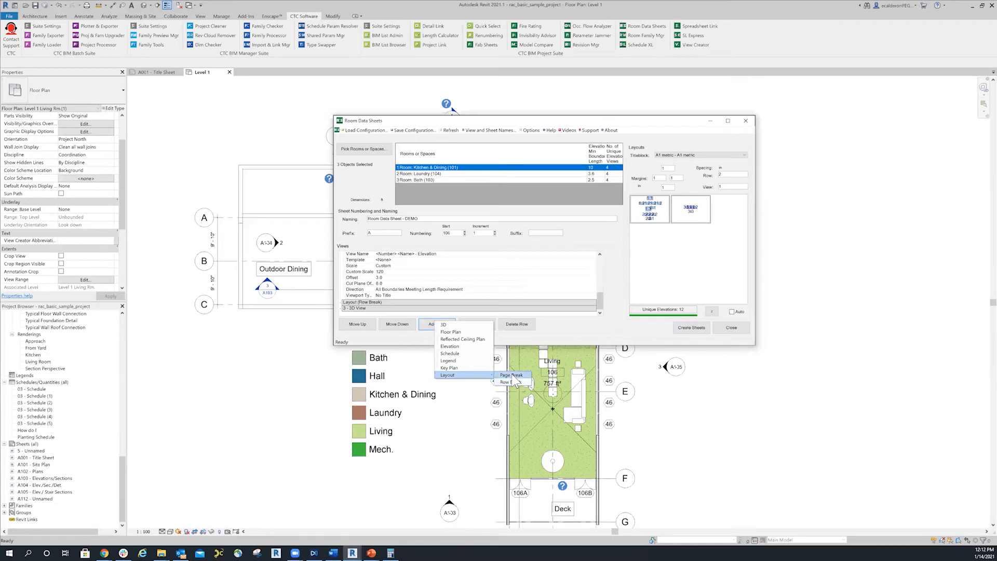
pyautogui.click(507, 376)
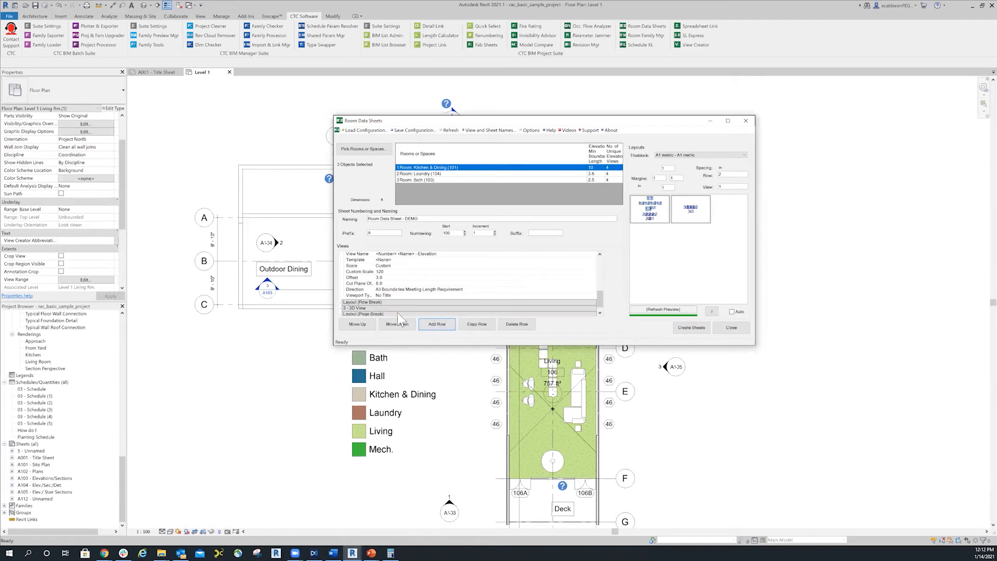
pyautogui.click(712, 313)
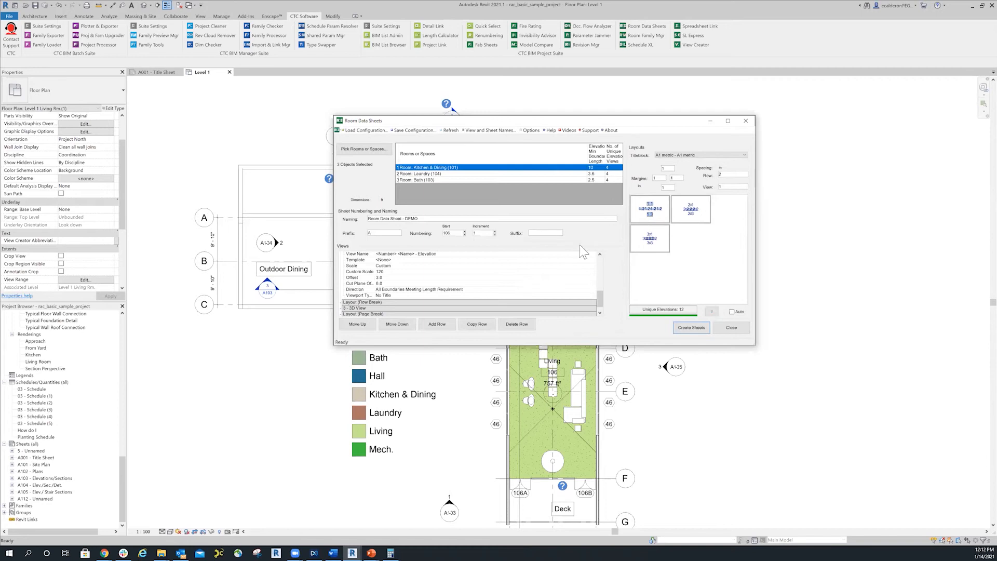
# Set the Floor Plan row's browser organization to Floor Plans and its view name to "01 - Floor Plan".
pyautogui.moveTo(600, 297); pyautogui.dragTo(600, 263)
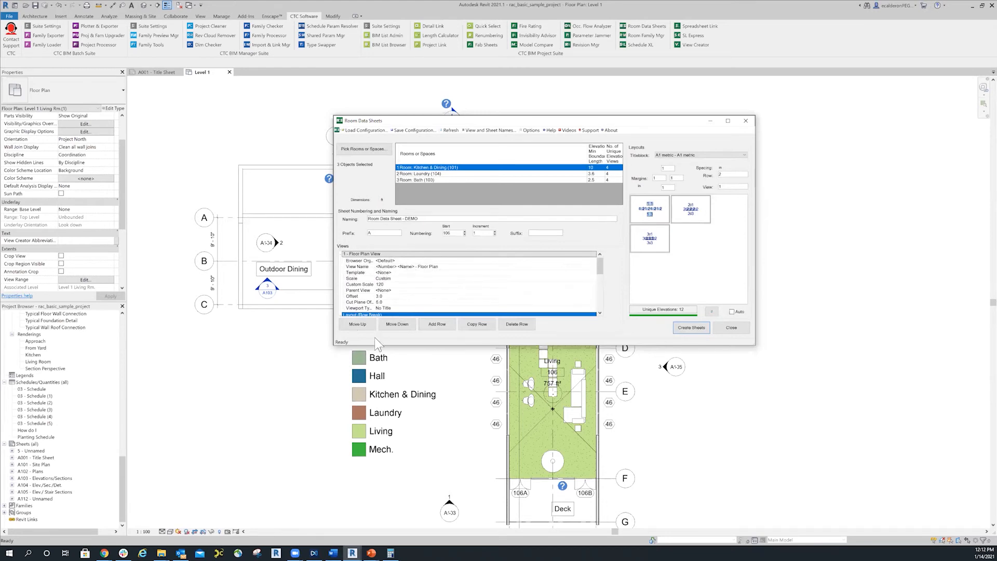
pyautogui.click(408, 262)
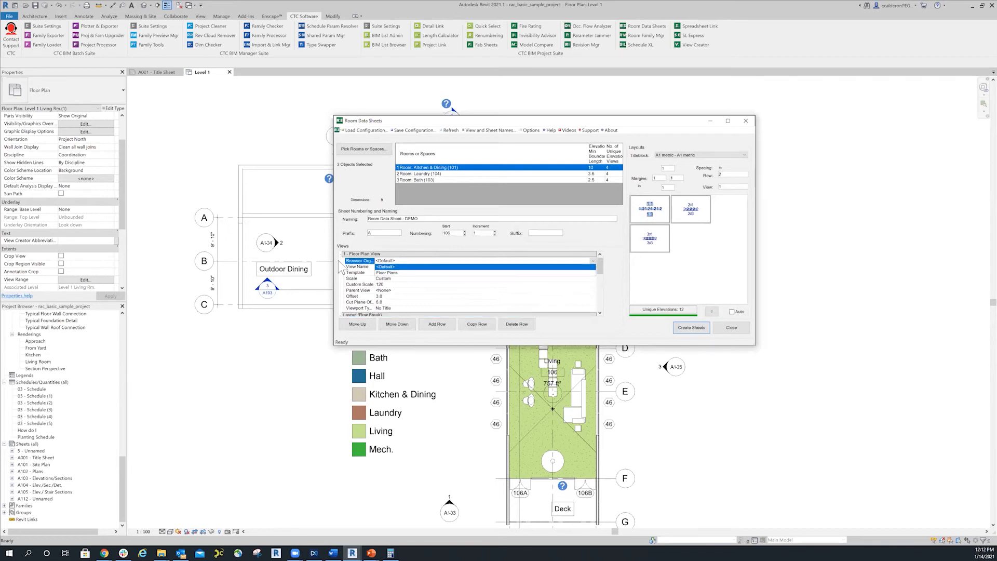
pyautogui.click(395, 273)
pyautogui.click(402, 267)
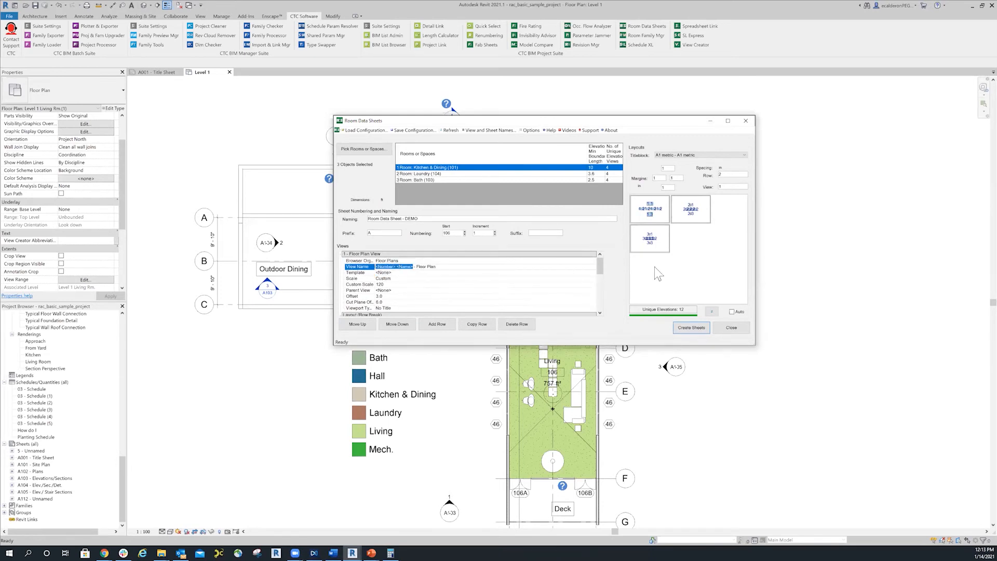
pyautogui.write('01')
# Assign the Architectural Plan template to the Floor Plan row and set its scale to 1" = 20'-0".
pyautogui.scroll(-1, 600, 265)
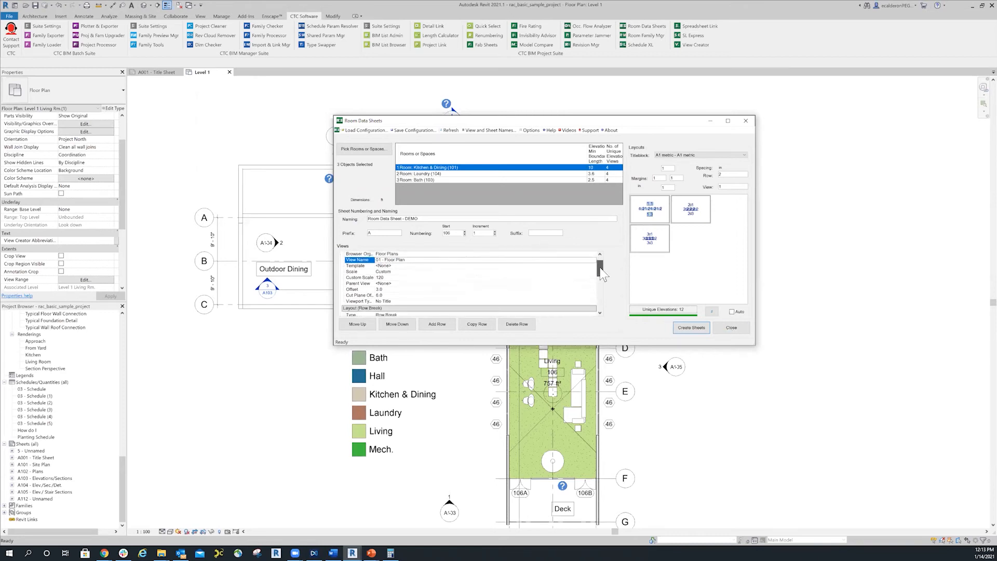
pyautogui.click(430, 266)
pyautogui.click(415, 279)
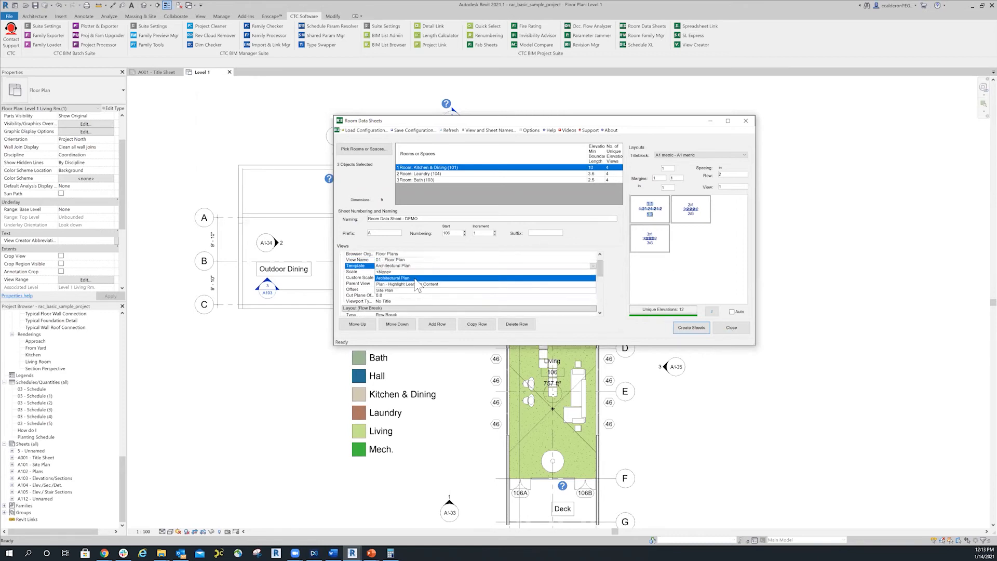
pyautogui.click(402, 272)
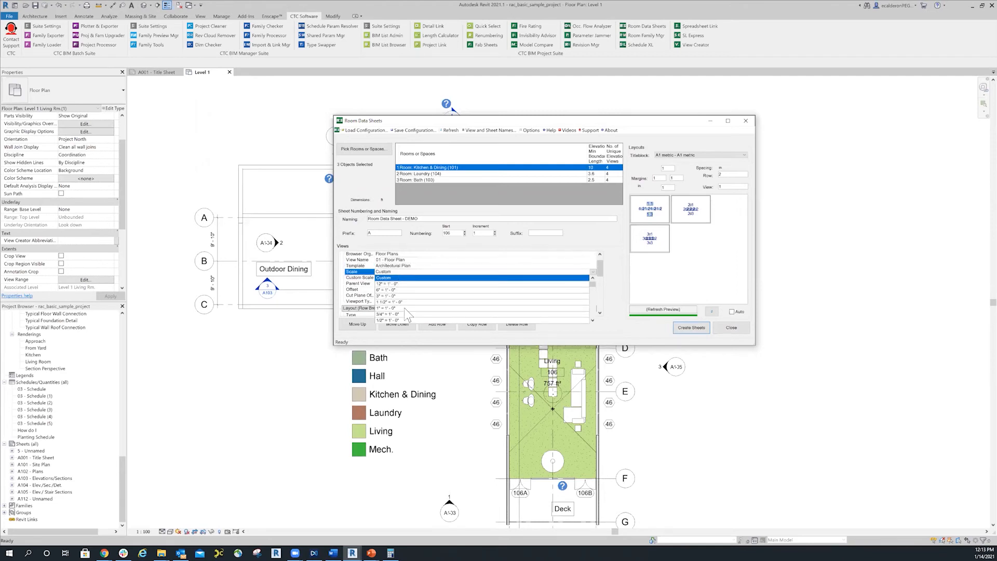
pyautogui.scroll(-1, 404, 308)
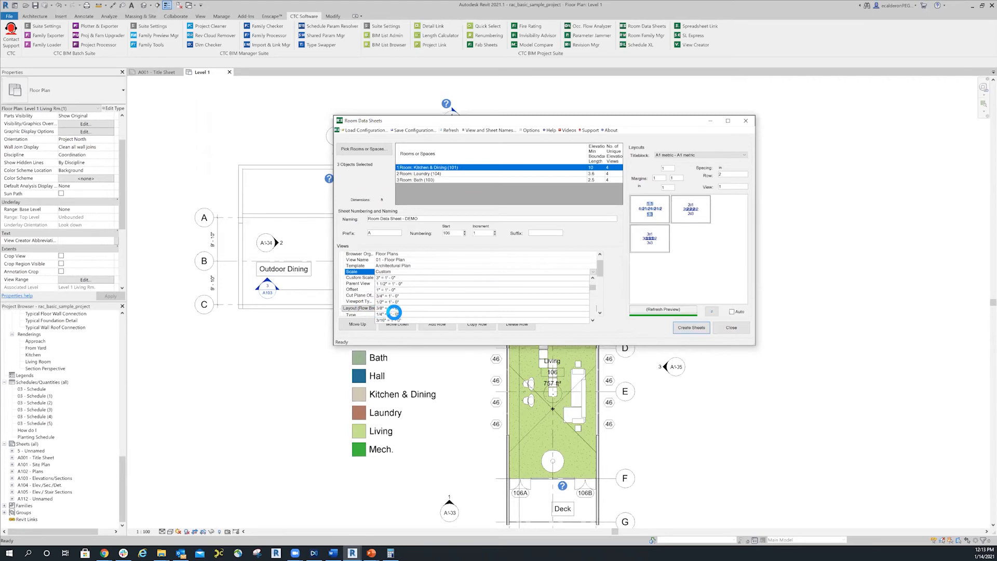
pyautogui.click(392, 315)
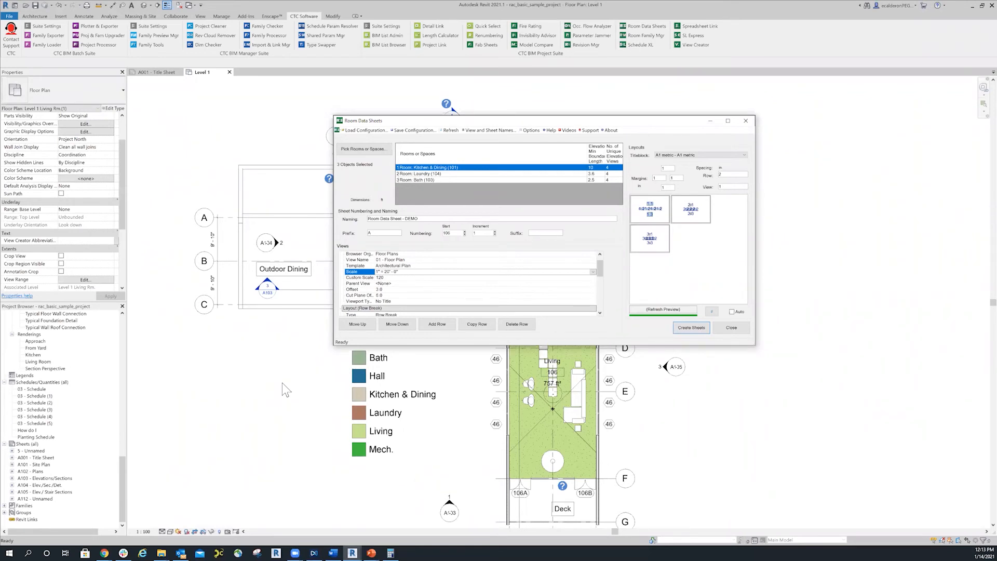
# Set the Floor Plan row's offset to 1 and its viewport type to Title w Line.
pyautogui.click(384, 290)
pyautogui.click(385, 290)
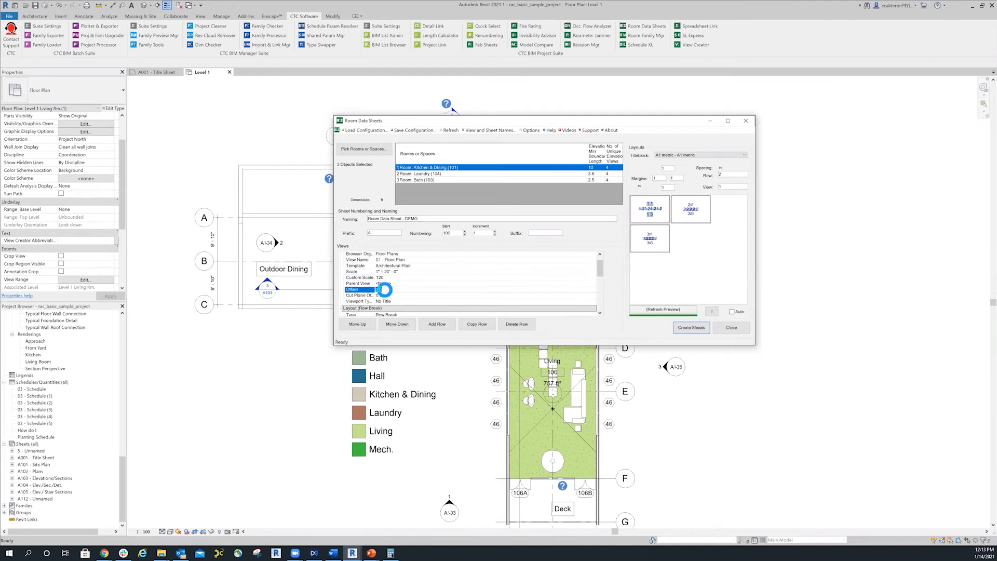
pyautogui.write('1')
pyautogui.click(416, 301)
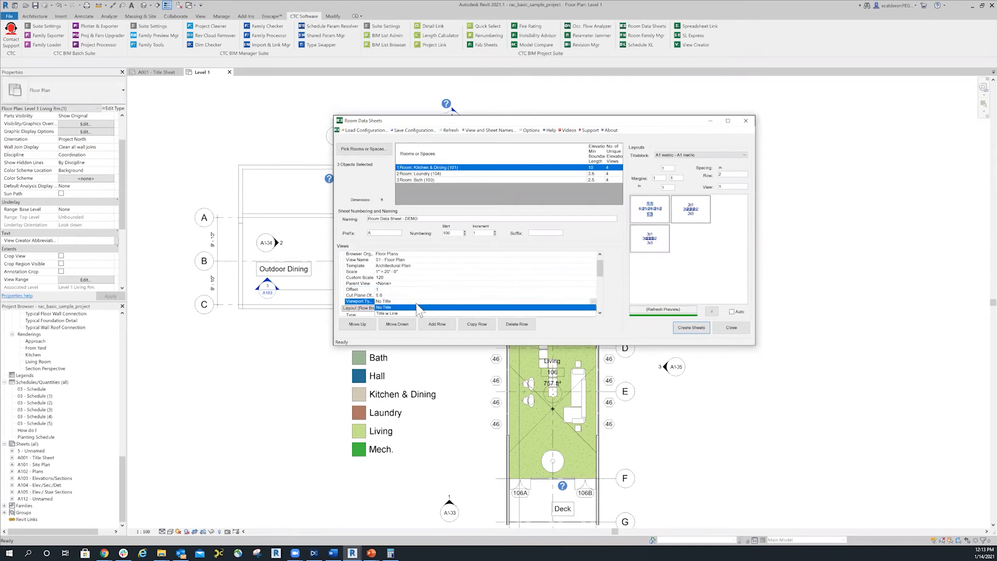
pyautogui.click(401, 314)
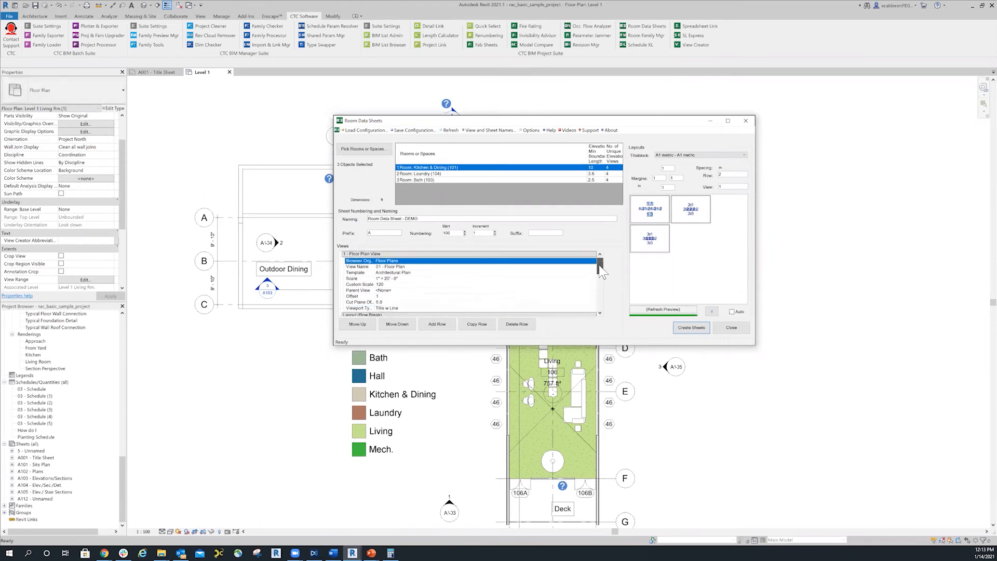
# Set the Elevation row's direction to All Oriented Directions.
pyautogui.click(600, 313)
pyautogui.click(600, 314)
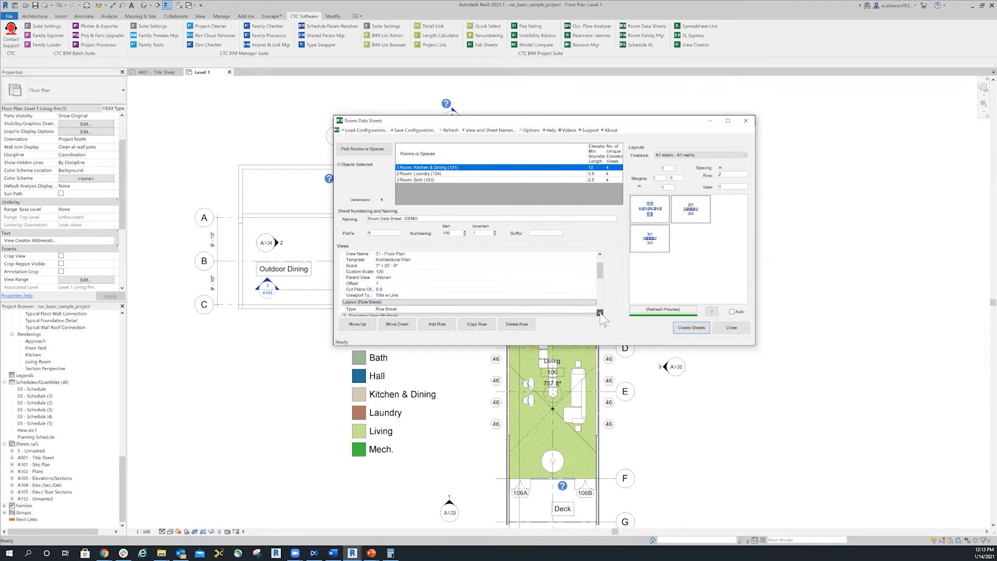
pyautogui.click(600, 313)
pyautogui.click(600, 313)
pyautogui.click(600, 313)
pyautogui.click(600, 313)
pyautogui.click(600, 313)
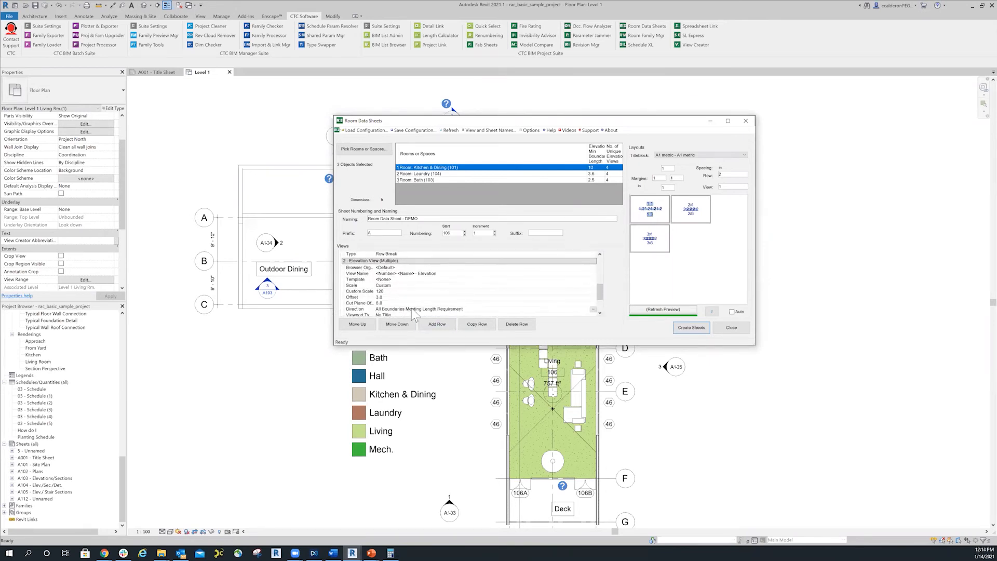
pyautogui.moveTo(601, 295); pyautogui.dragTo(601, 297)
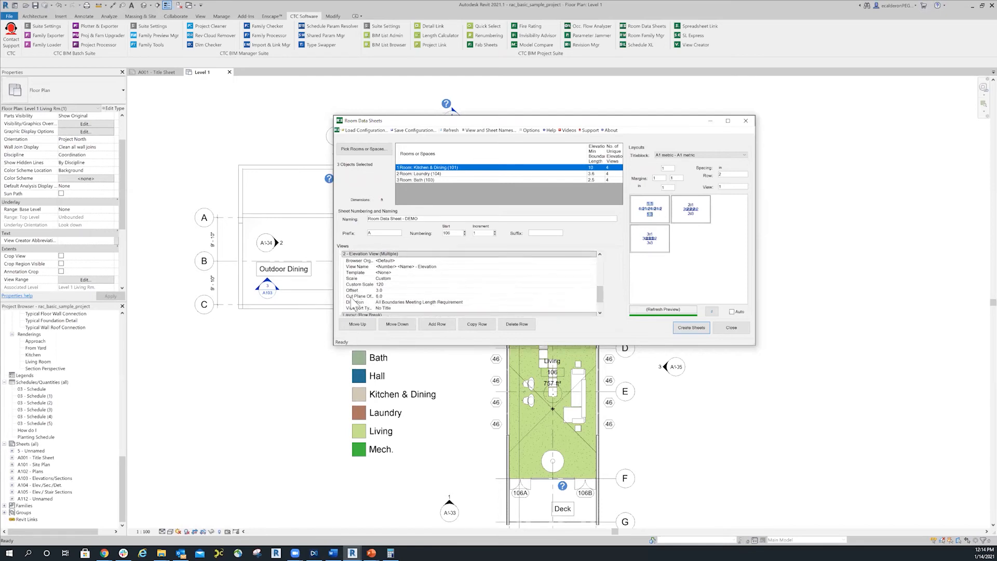
pyautogui.click(397, 303)
pyautogui.click(397, 304)
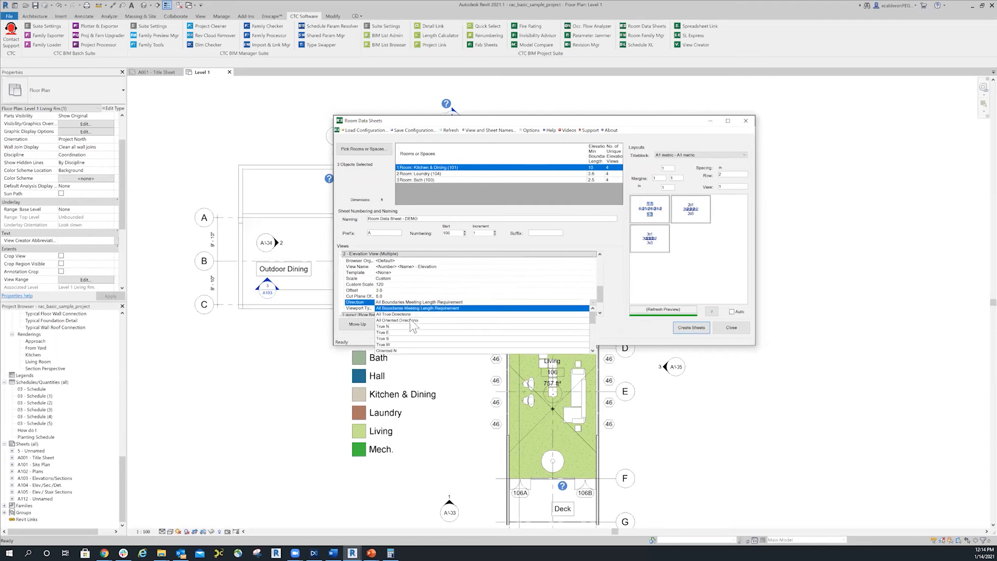
pyautogui.scroll(-1, 406, 336)
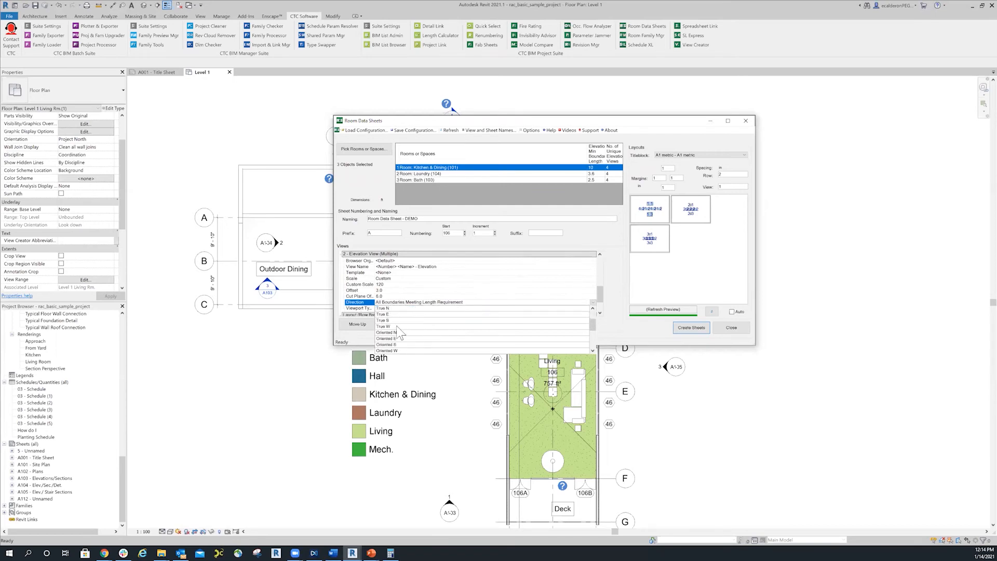
pyautogui.scroll(1, 401, 331)
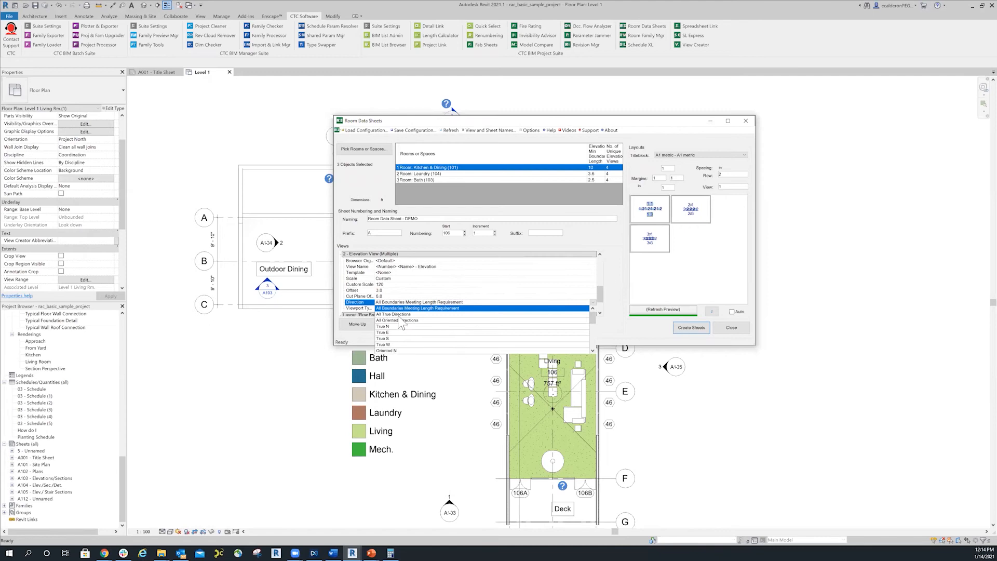
pyautogui.click(401, 321)
# Set the Elevation row's viewport type to Title w Line.
pyautogui.click(600, 312)
pyautogui.click(600, 312)
pyautogui.click(405, 295)
pyautogui.click(381, 309)
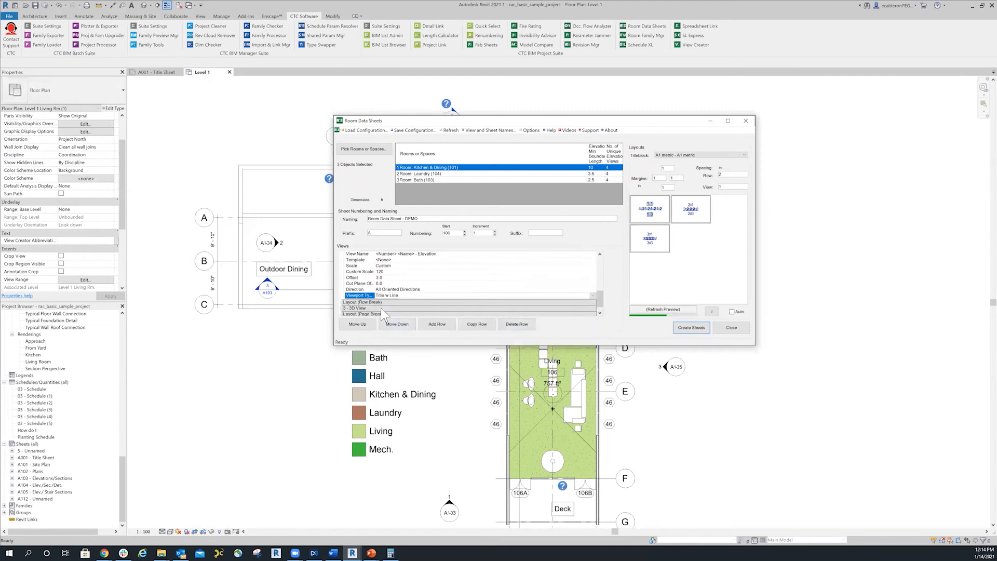
# Expand the 3D View row and set its browser organization to 3D Views.
pyautogui.click(600, 312)
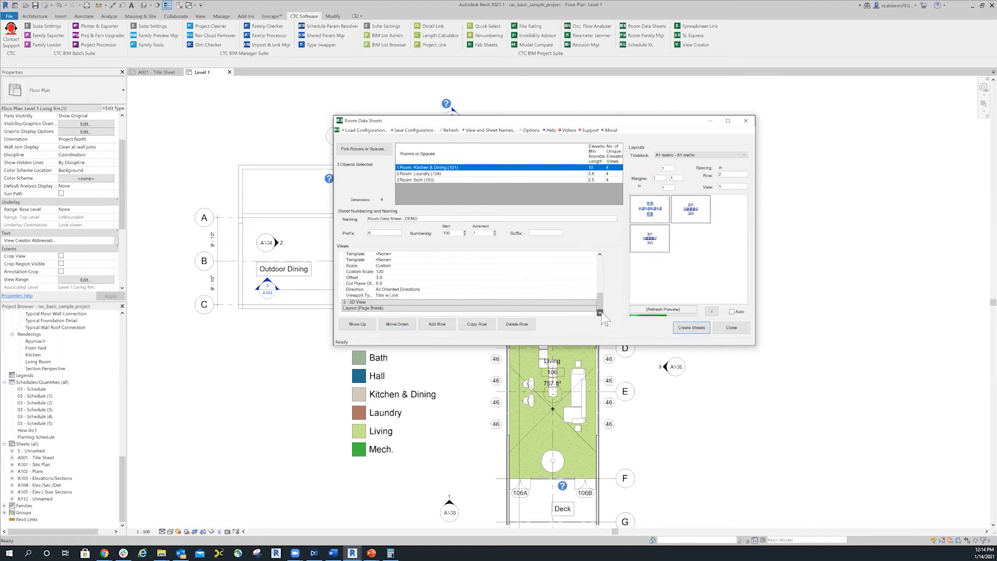
pyautogui.click(341, 303)
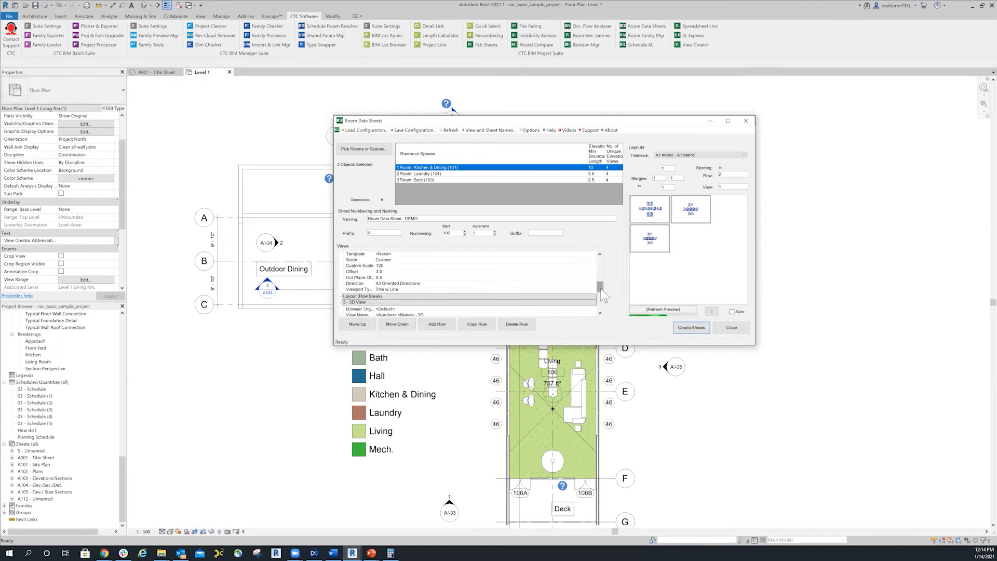
pyautogui.scroll(-1, 601, 298)
pyautogui.scroll(-1, 601, 300)
pyautogui.click(439, 266)
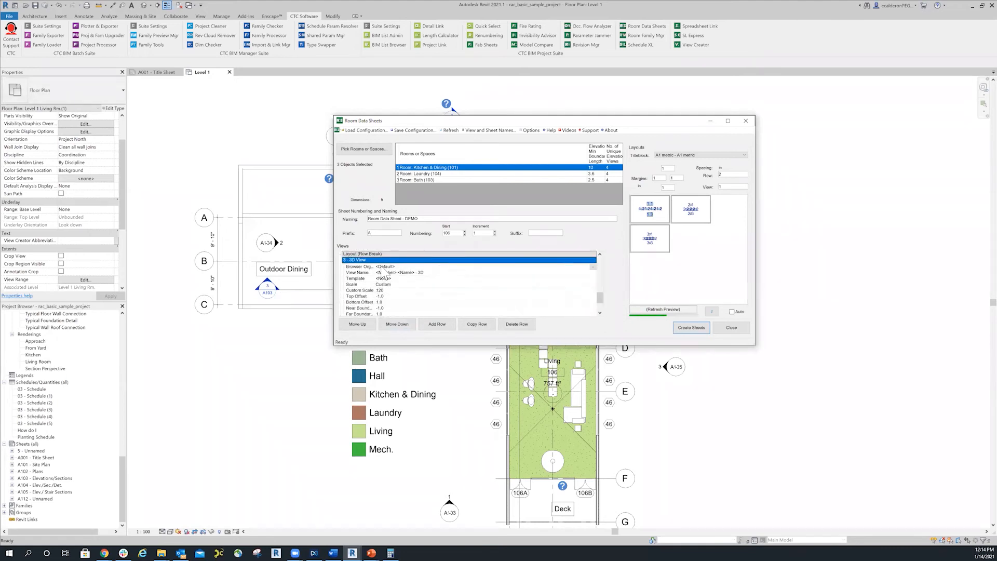
pyautogui.click(416, 267)
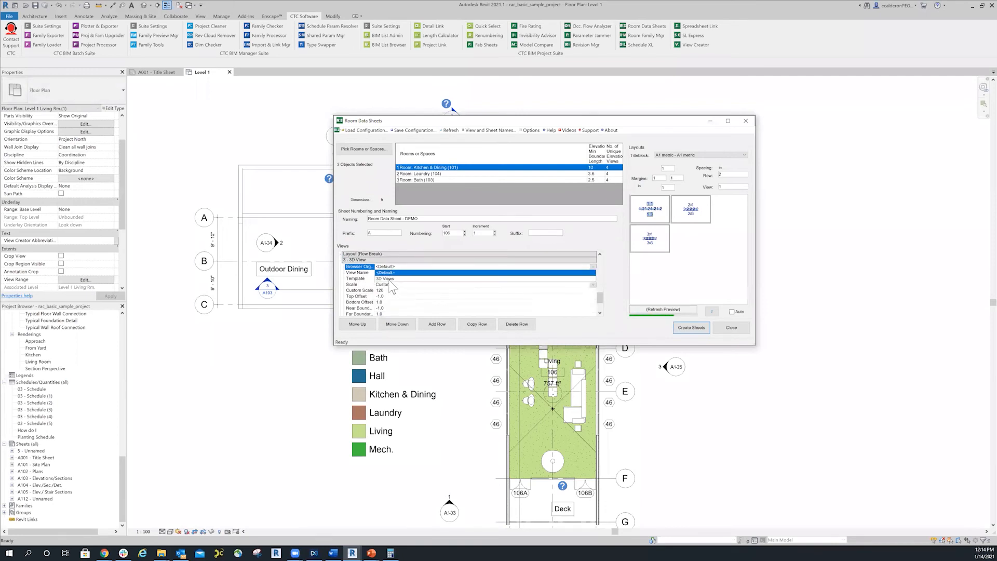
pyautogui.click(395, 277)
# Assign the 3D View template to the 3D View row and set its scale to 1/8" = 1'-0".
pyautogui.click(393, 279)
pyautogui.click(398, 297)
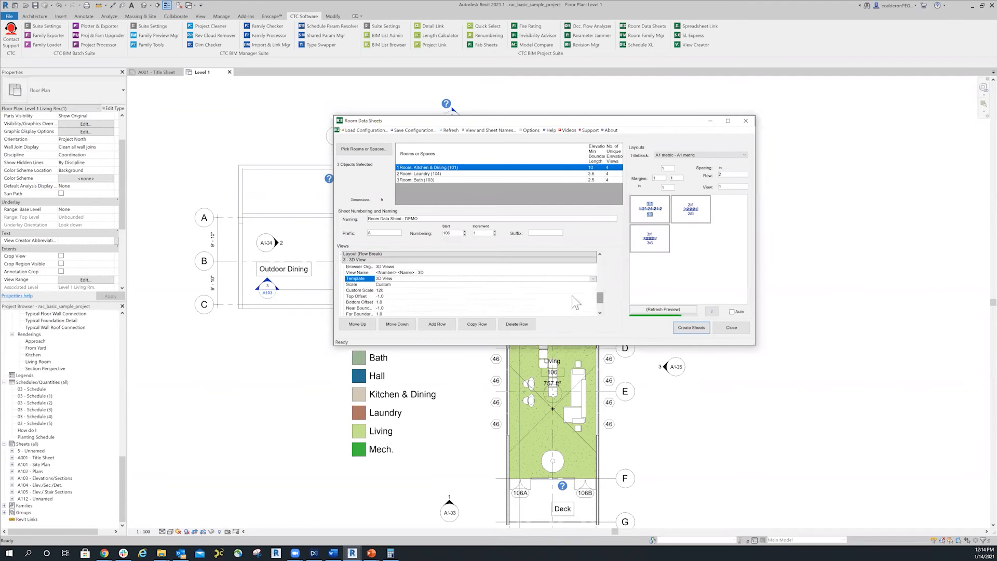
pyautogui.click(394, 285)
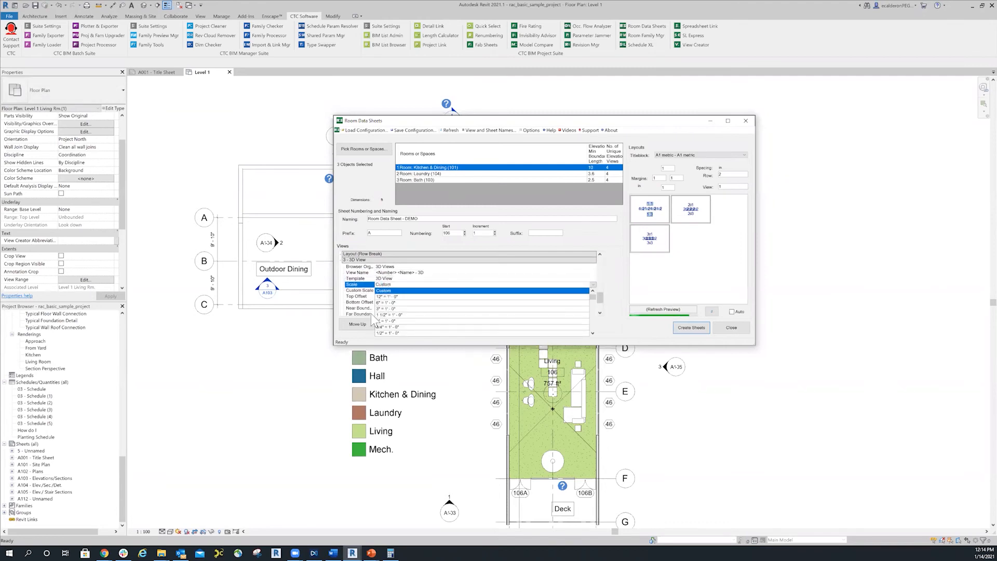
pyautogui.click(415, 321)
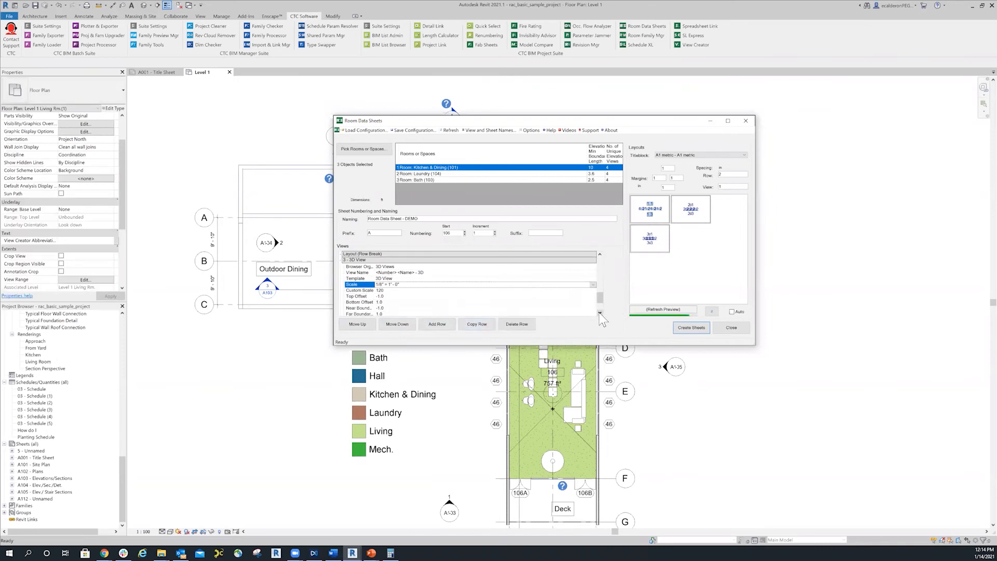
# Set the 3D View row's viewport type to Title w Line.
pyautogui.scroll(-2, 601, 314)
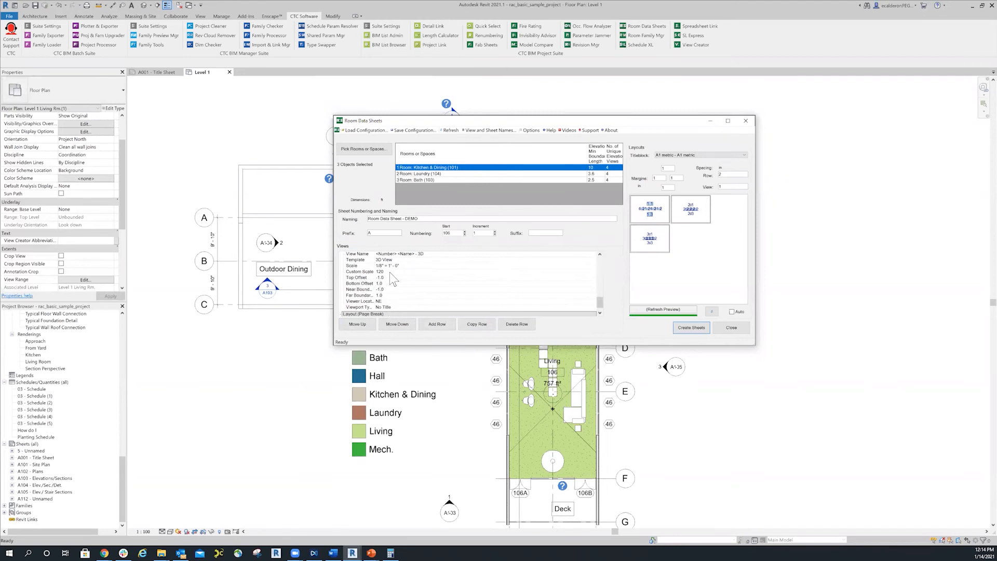
pyautogui.click(399, 306)
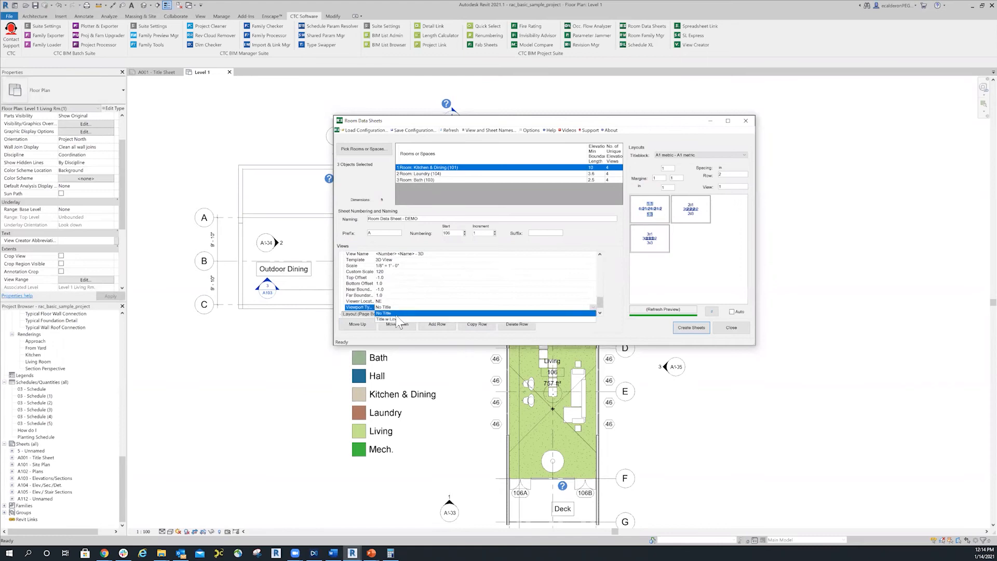
pyautogui.click(395, 320)
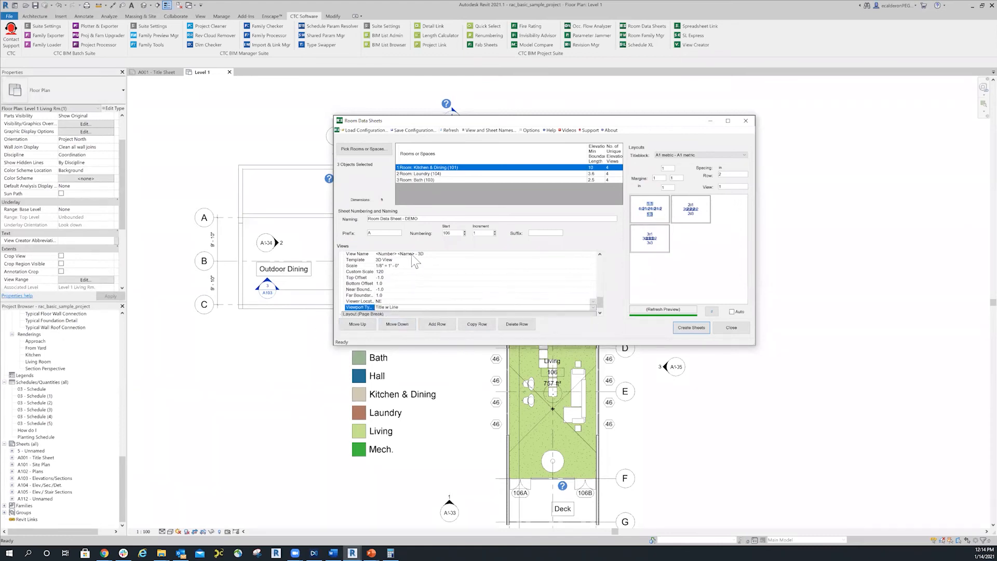
# Save the current view-row configuration as Room Data Sheets Settings in the Data sheet folder.
pyautogui.press('Up')
pyautogui.scroll(5, 606, 301)
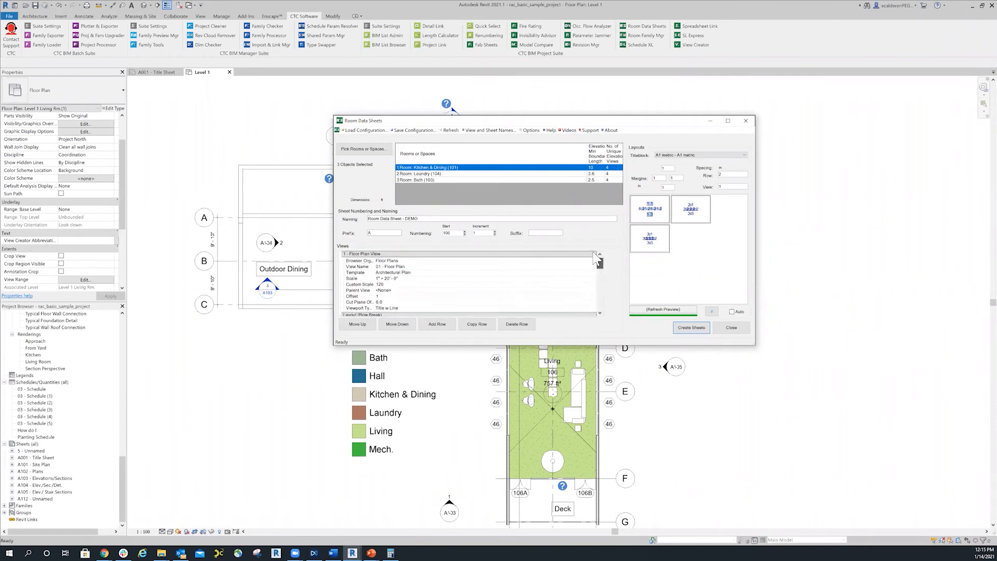
pyautogui.click(415, 130)
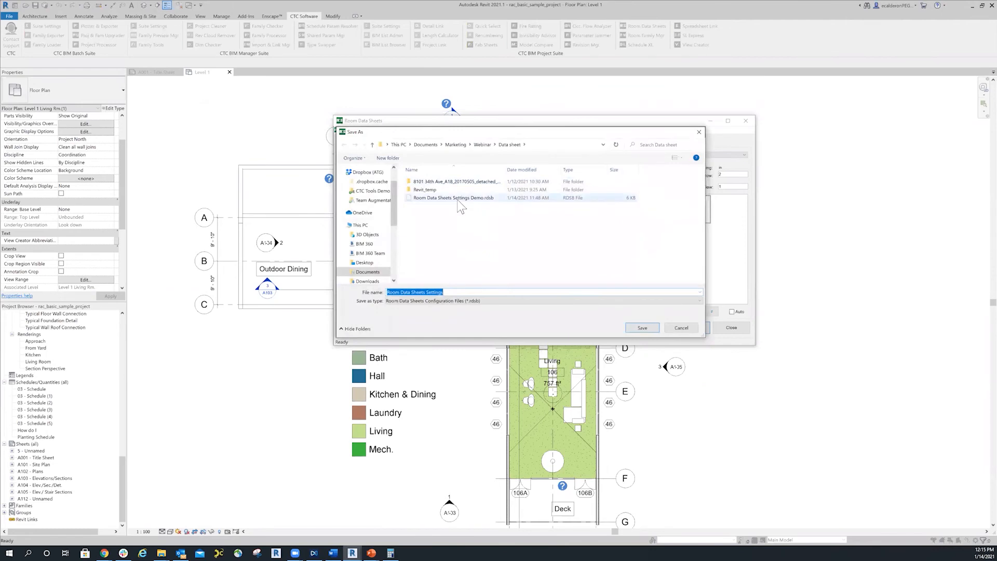
pyautogui.click(636, 328)
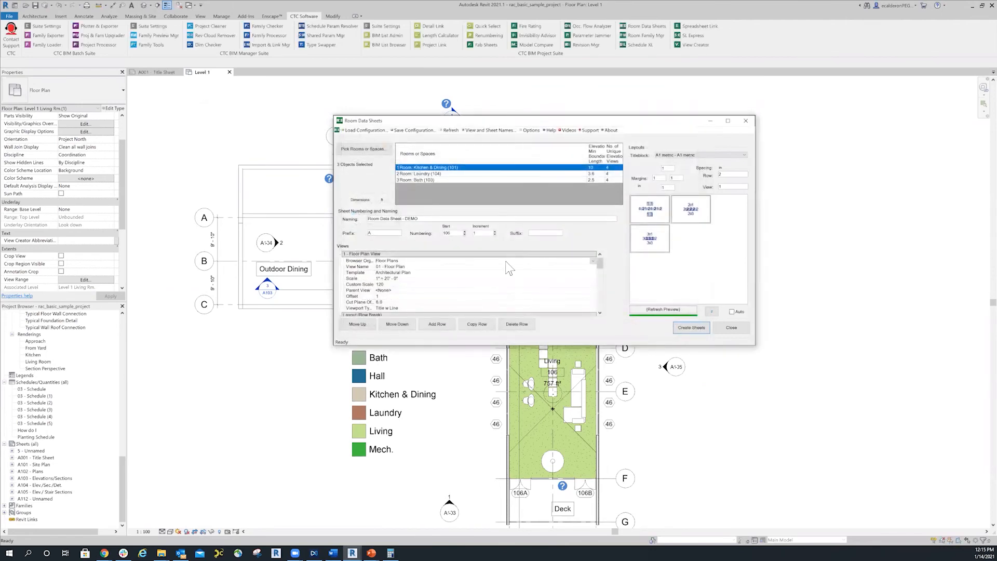
pyautogui.click(363, 133)
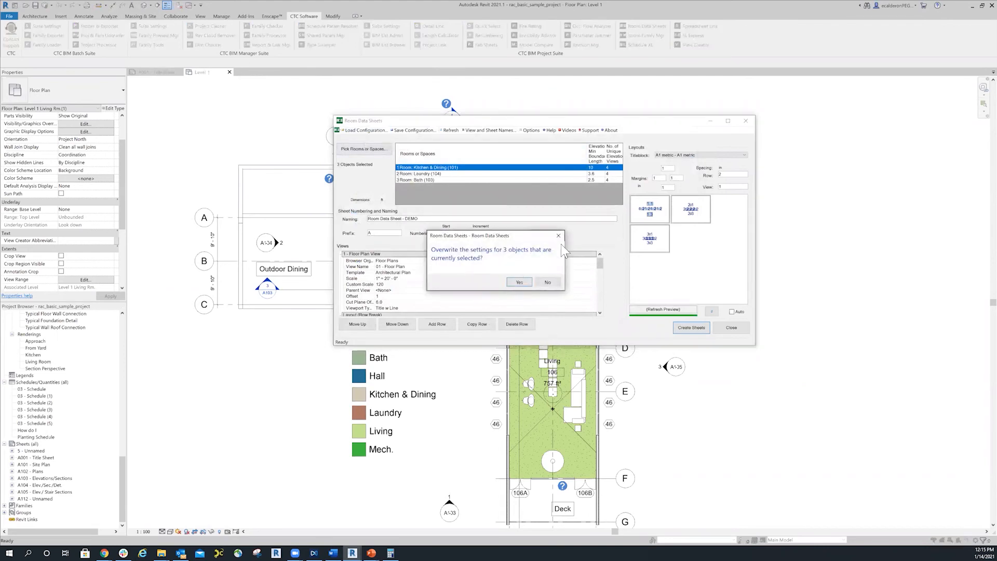
pyautogui.press('Return')
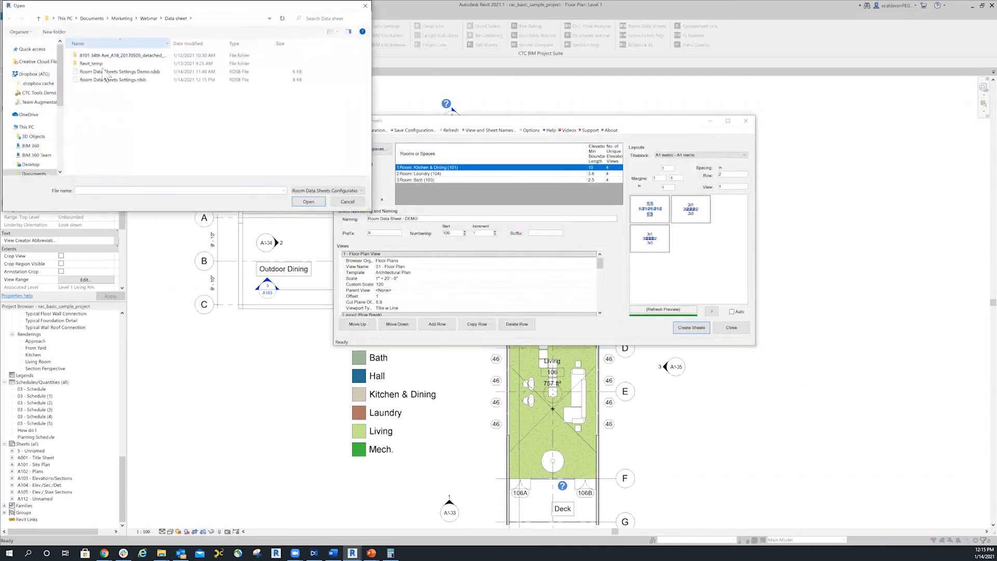
pyautogui.click(364, 5)
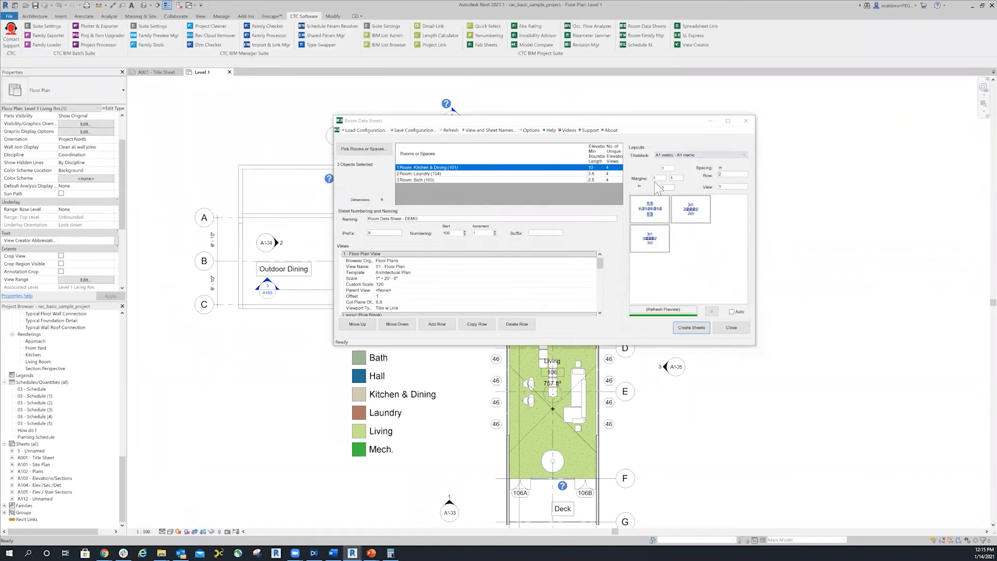
# Set the sheet layout's view spacing to 1.5.
pyautogui.click(684, 154)
pyautogui.click(684, 154)
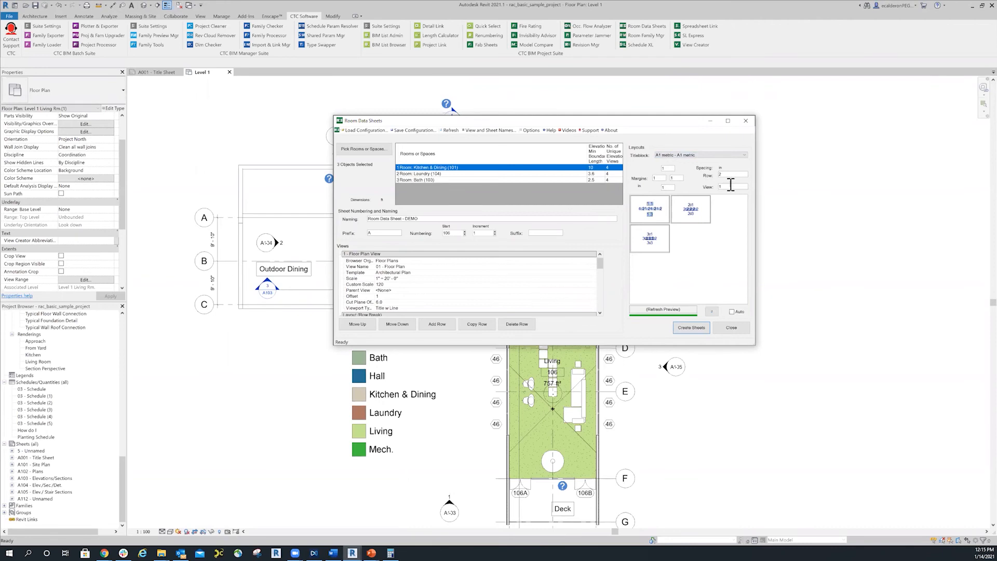
pyautogui.write('0')
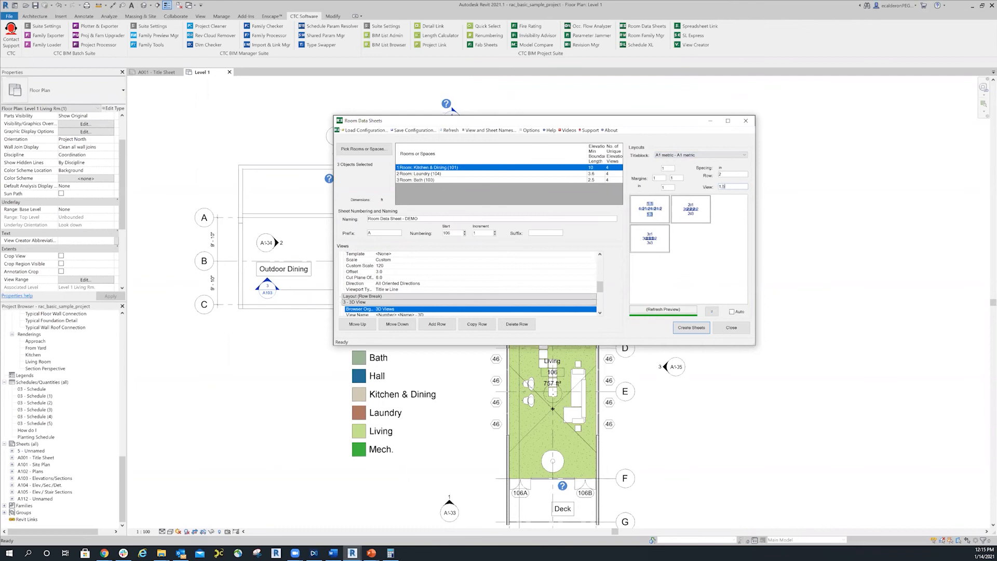
# Refresh the layout preview and try to create the sheets for the three selected rooms.
pyautogui.click(711, 312)
pyautogui.click(696, 329)
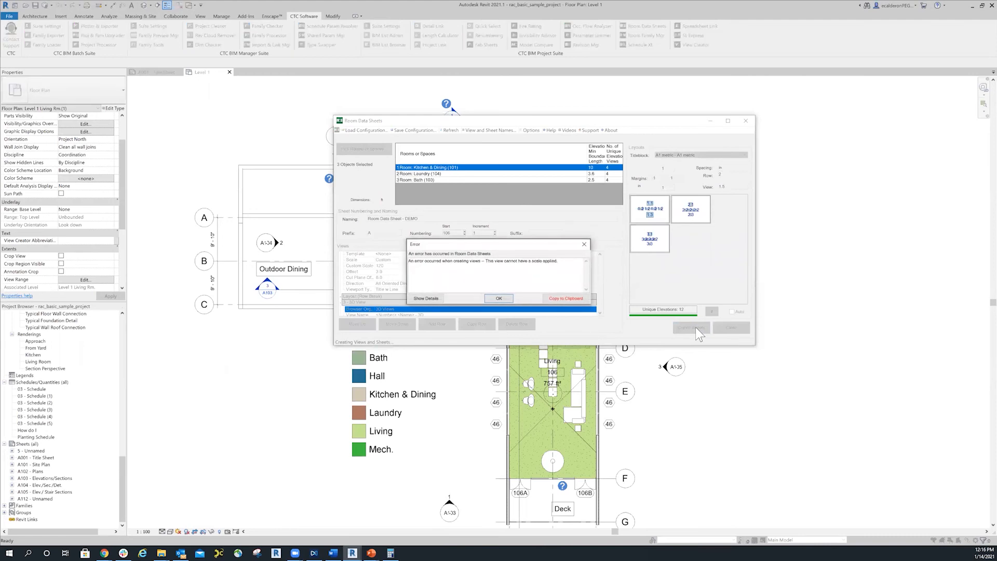
pyautogui.click(584, 246)
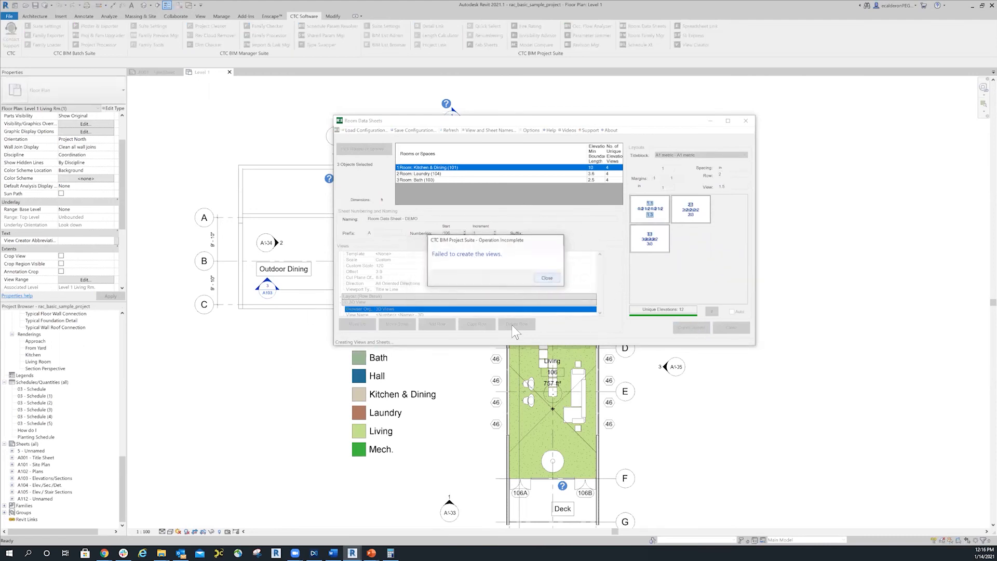
pyautogui.click(547, 278)
# Delete all view and layout rows from the Views configuration, starting with the Floor Plan View row.
pyautogui.click(372, 308)
pyautogui.scroll(10, 375, 280)
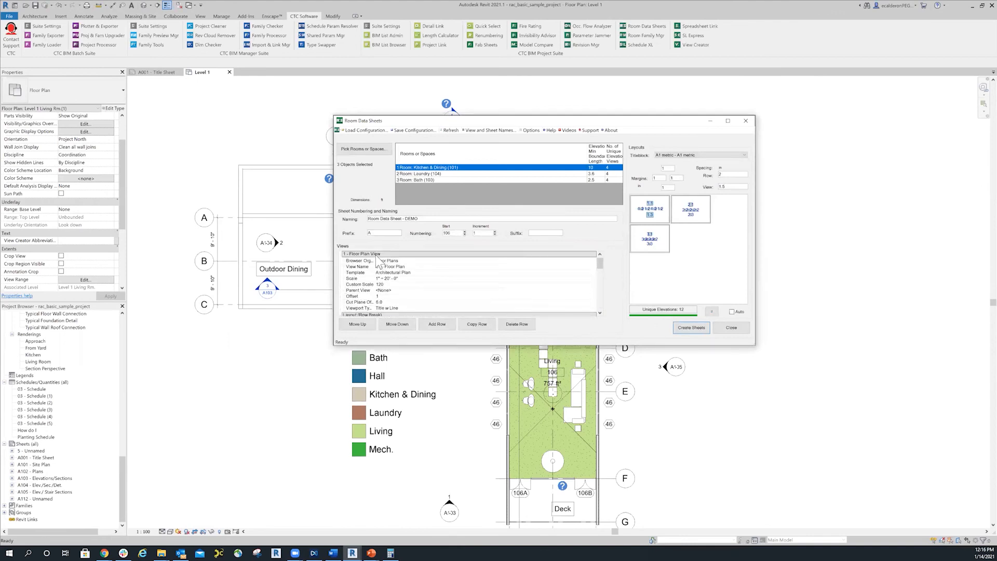
pyautogui.click(377, 254)
pyautogui.click(516, 324)
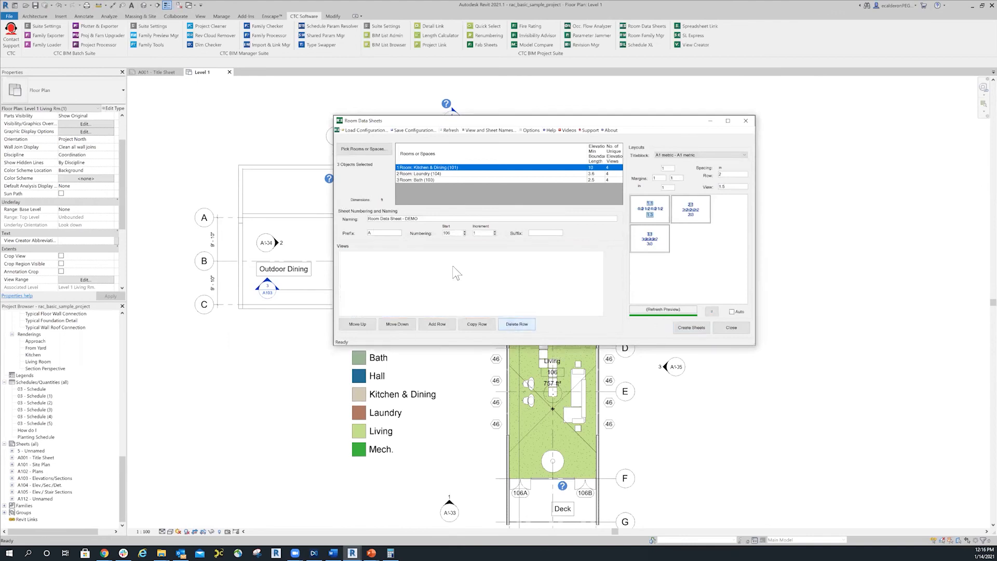
pyautogui.click(365, 131)
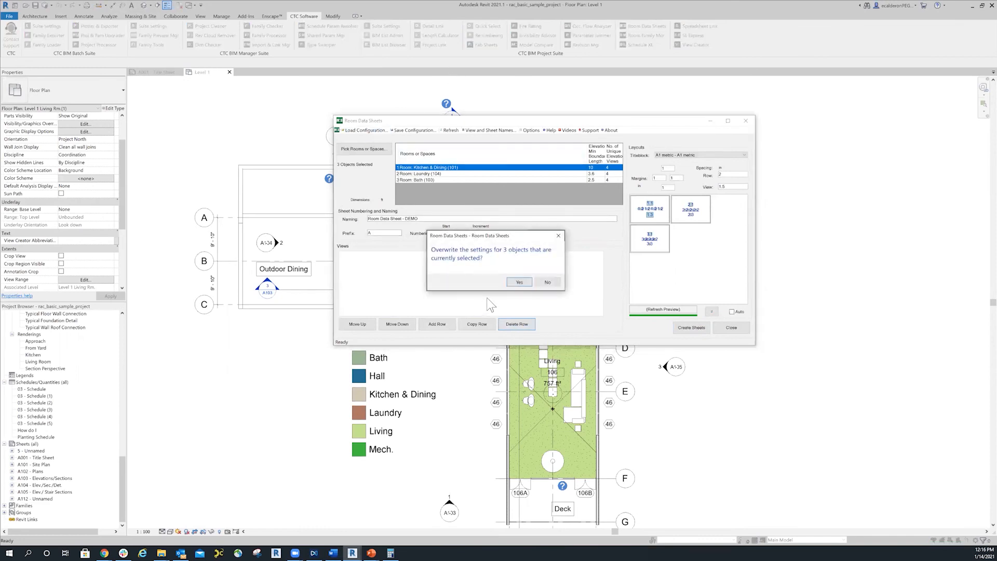
pyautogui.click(508, 281)
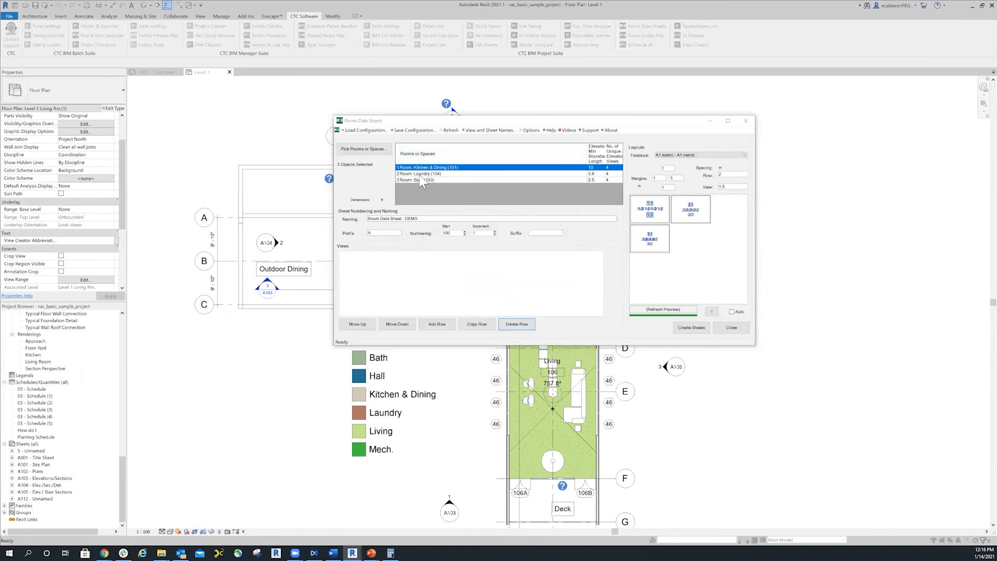
pyautogui.click(348, 202)
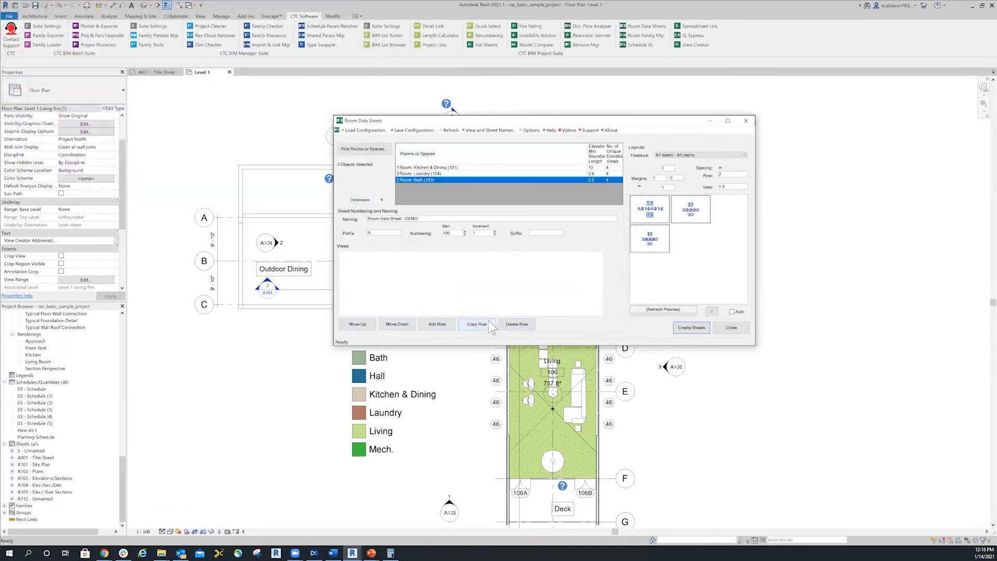
# Remove the Bath room from the room list and load the Room Data Sheets Settings Demo.rdsb configuration, overwriting the current settings.
pyautogui.rightClick(431, 180)
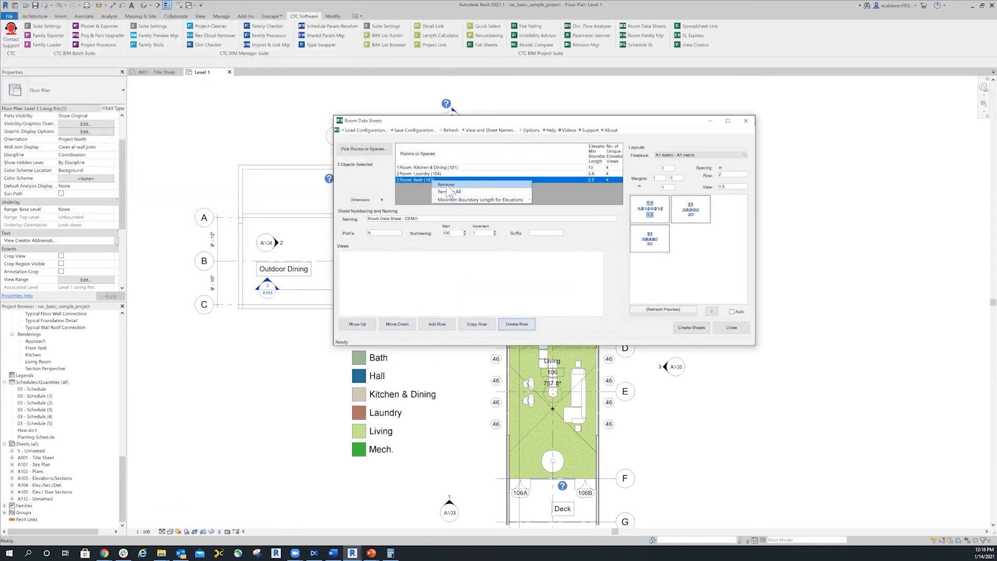
pyautogui.click(447, 185)
pyautogui.click(365, 130)
pyautogui.click(515, 282)
pyautogui.click(113, 71)
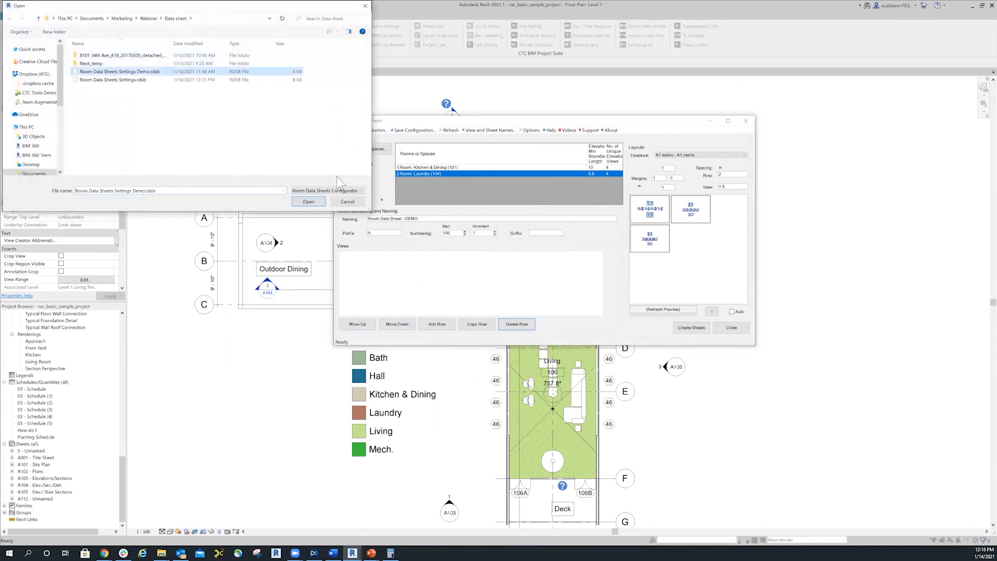
pyautogui.click(308, 201)
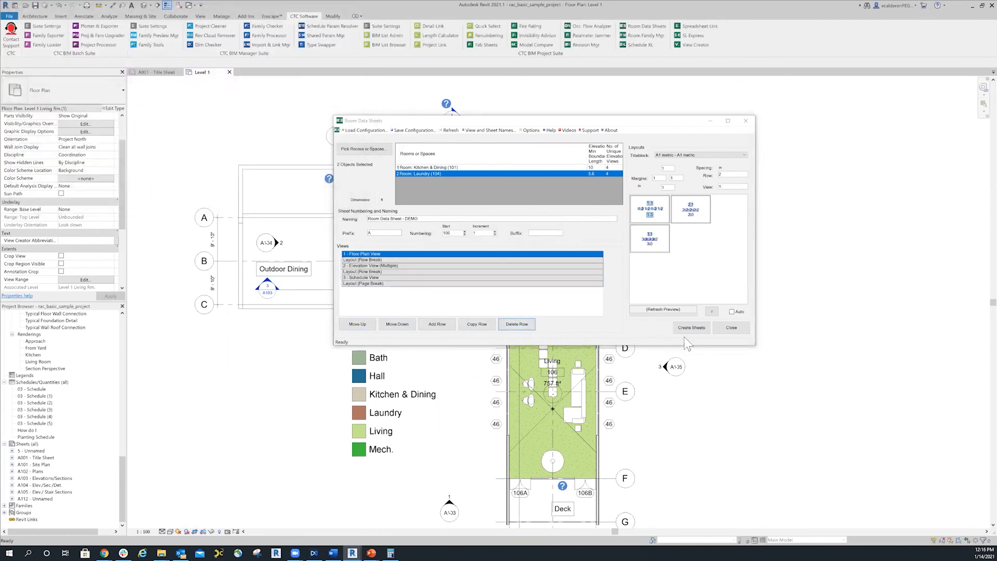
# Refresh the layout preview, create the sheets for the two remaining rooms, and minimize the Room Data Sheets window.
pyautogui.click(711, 312)
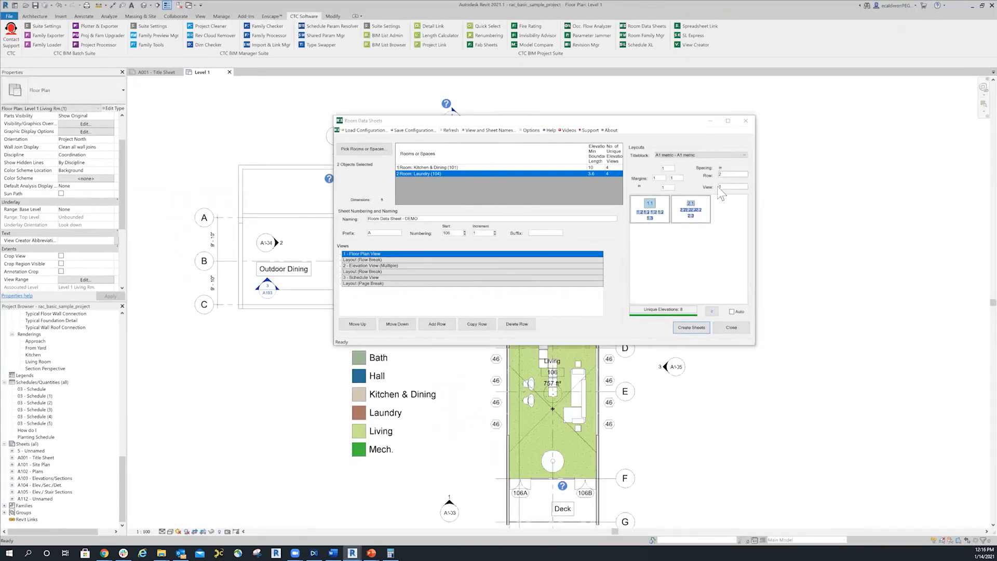
pyautogui.click(695, 326)
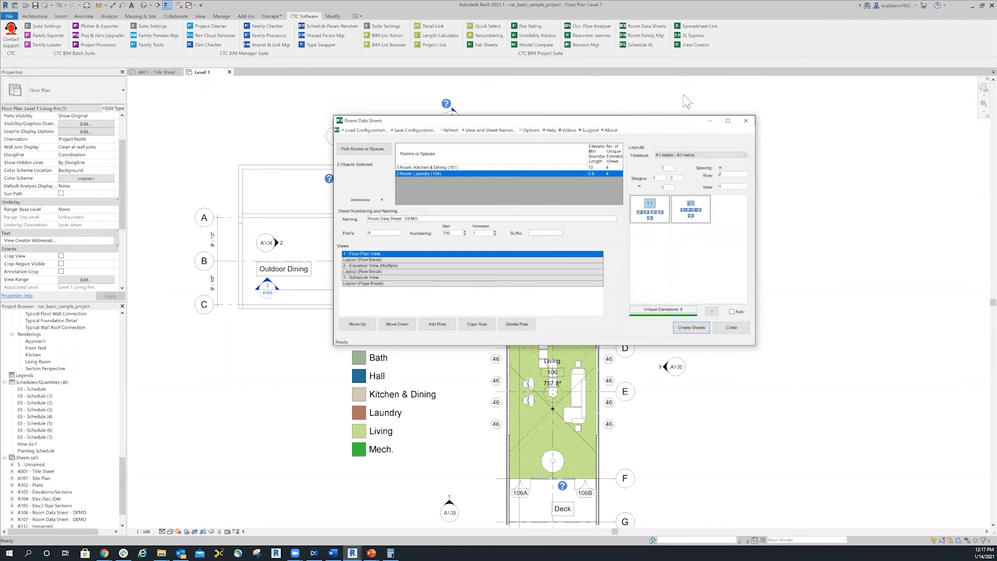
pyautogui.click(710, 121)
# Open the two new Room Data Sheet - DEMO sheets, A106 and A107.
pyautogui.scroll(-2, 52, 509)
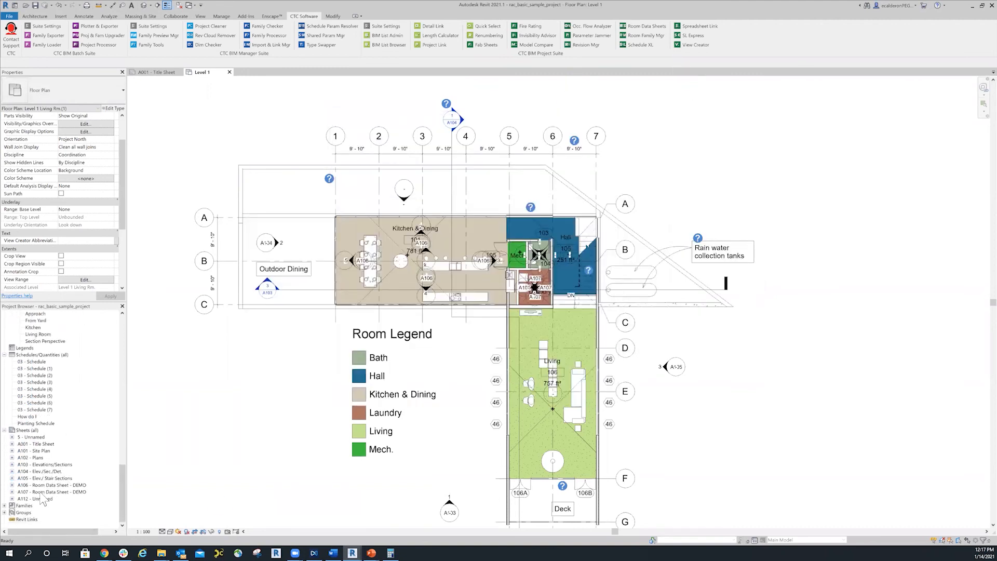
pyautogui.click(43, 485)
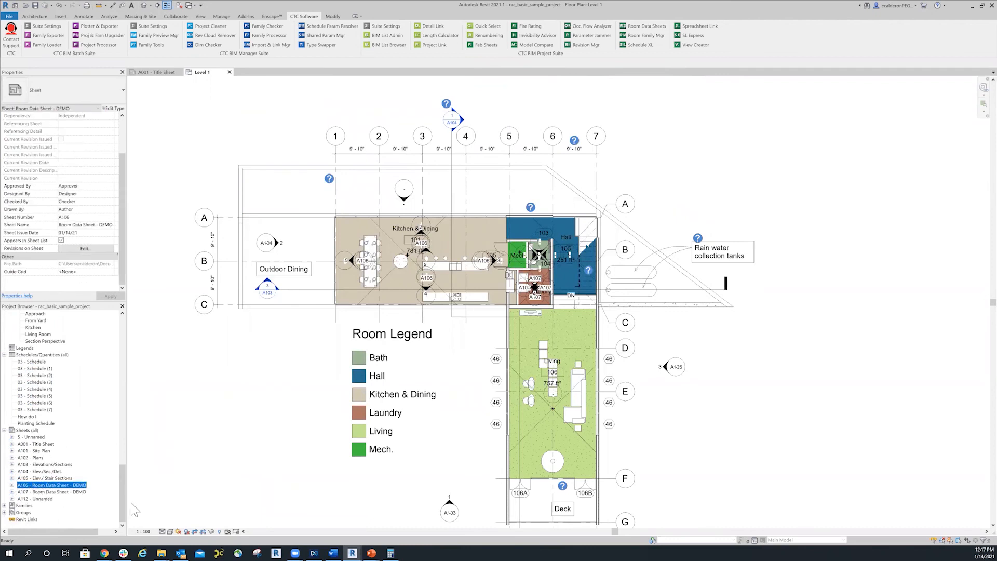
pyautogui.doubleClick(40, 486)
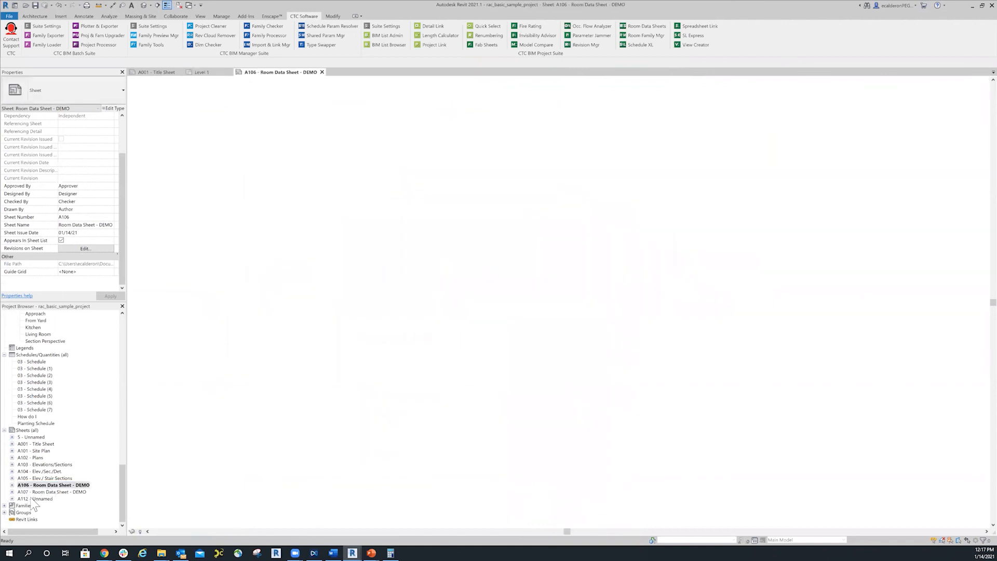
pyautogui.doubleClick(31, 493)
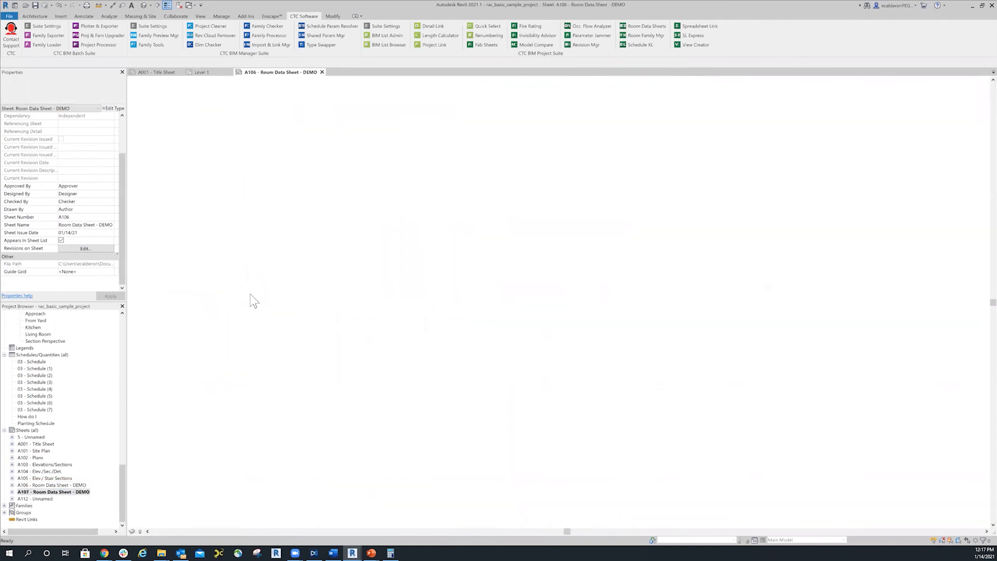
# Return to sheet A106 and examine the view template assigned to its first elevation viewport.
pyautogui.click(292, 75)
pyautogui.moveTo(479, 371)
pyautogui.mouseDown(button='middle')
pyautogui.moveTo(450, 338)
pyautogui.moveTo(351, 294)
pyautogui.moveTo(339, 321)
pyautogui.mouseUp(button='middle')
pyautogui.click(322, 312)
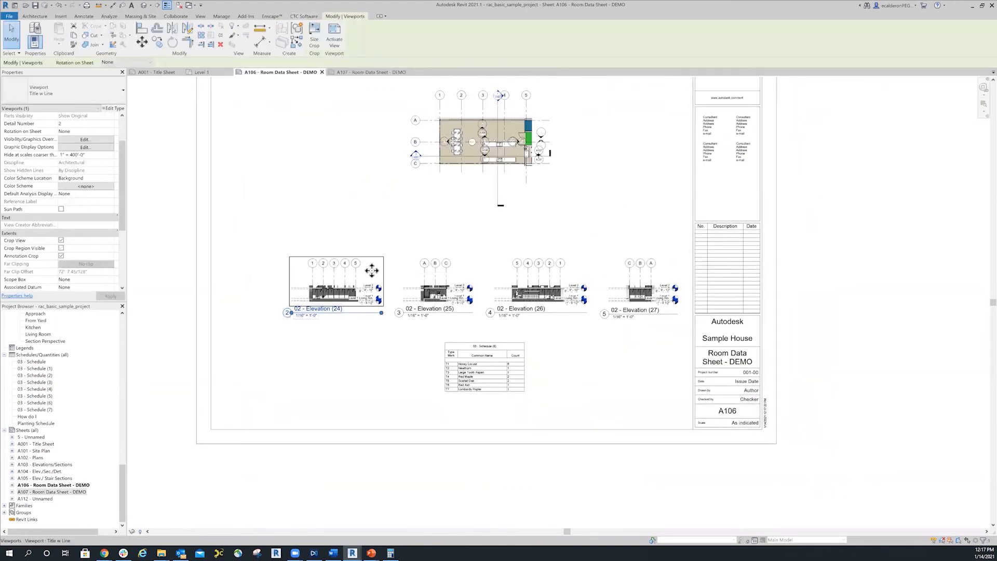
pyautogui.scroll(-3, 96, 272)
pyautogui.scroll(-2, 97, 275)
pyautogui.click(109, 194)
pyautogui.click(900, 165)
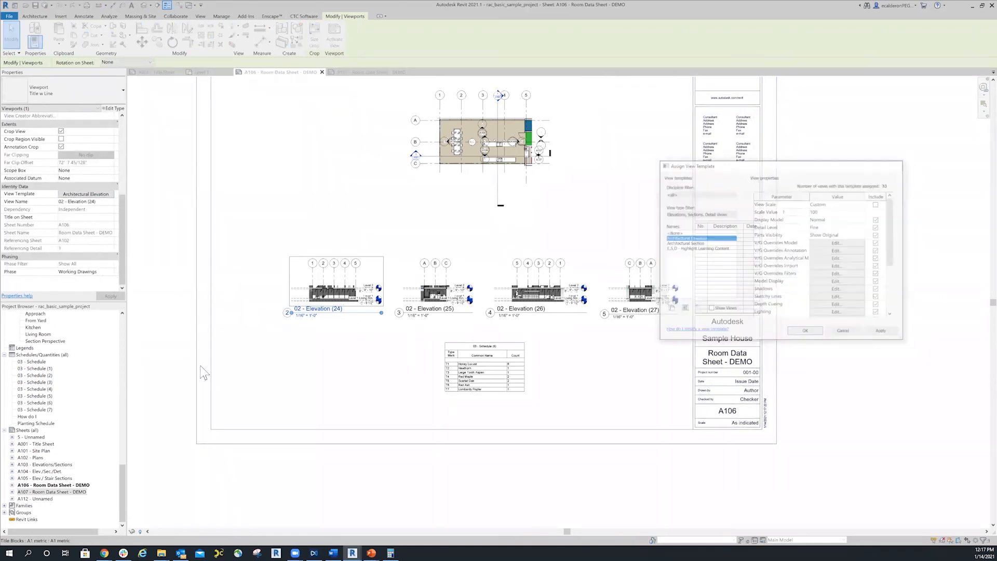
pyautogui.scroll(-4, 623, 403)
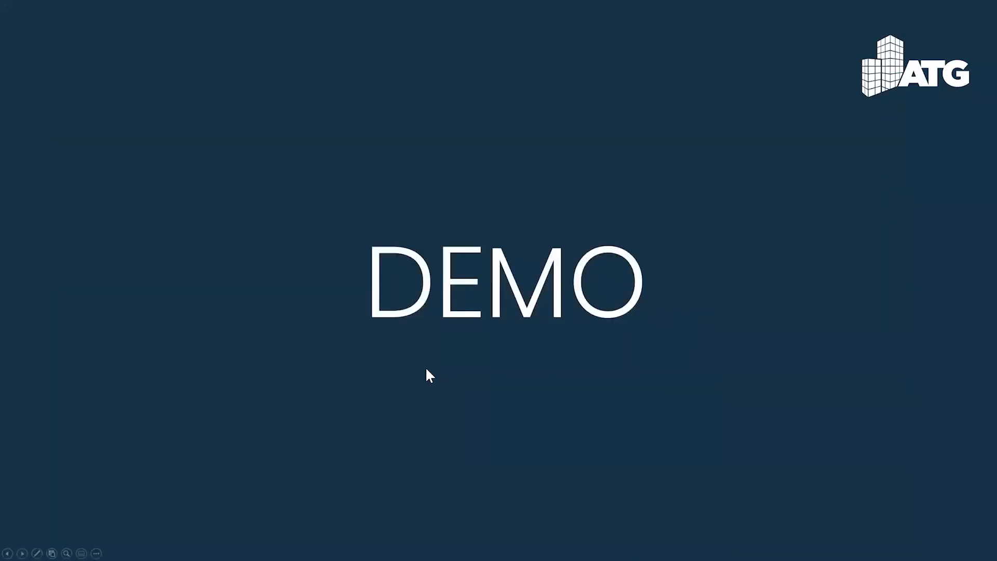
pyautogui.click(424, 370)
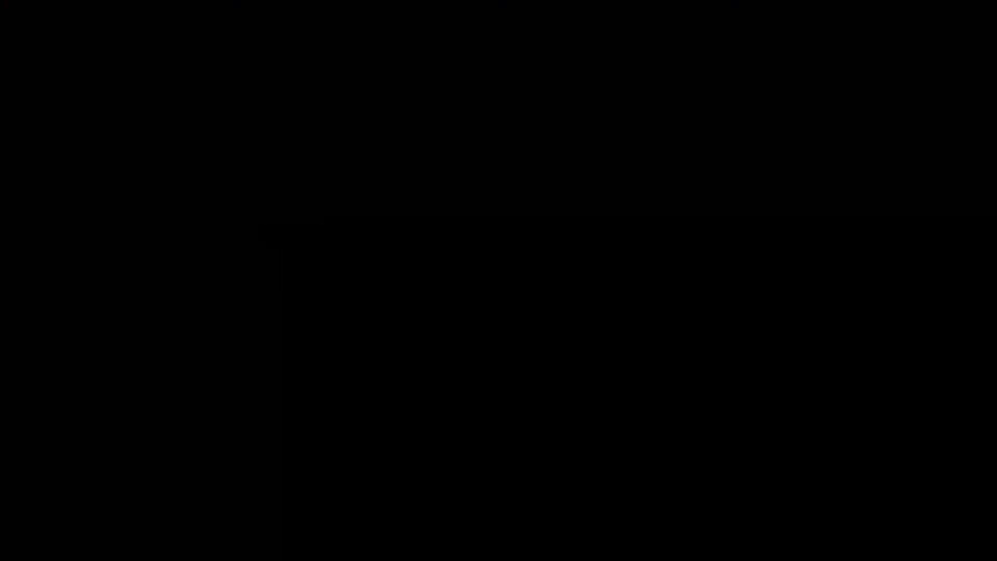